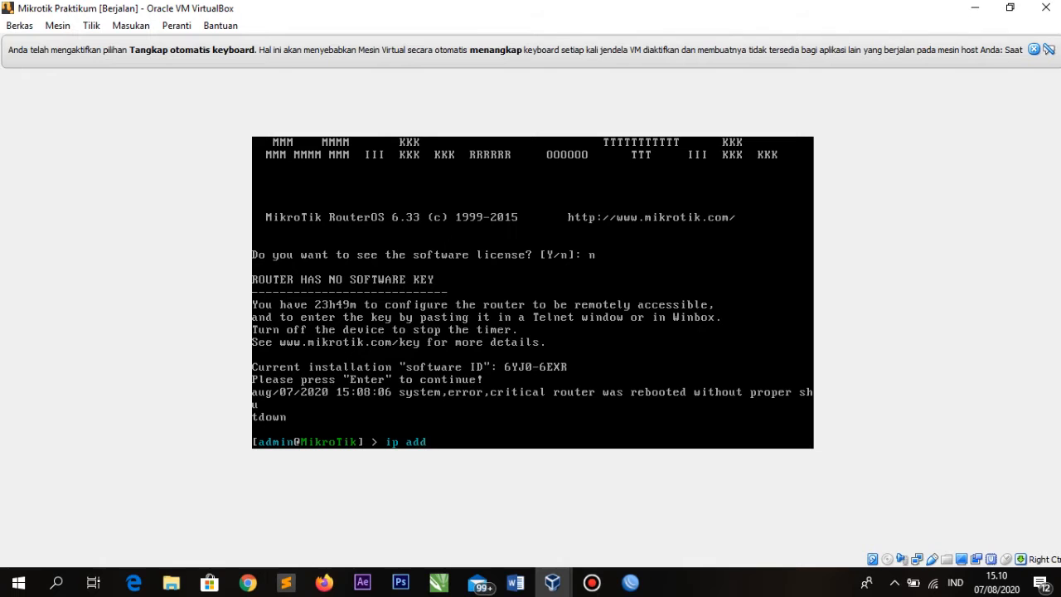
# List the router's IP addresses in its console, and log in to 192.168.43.69 as admin from WinBox
pyautogui.write('ress pr')
pyautogui.press('Return')
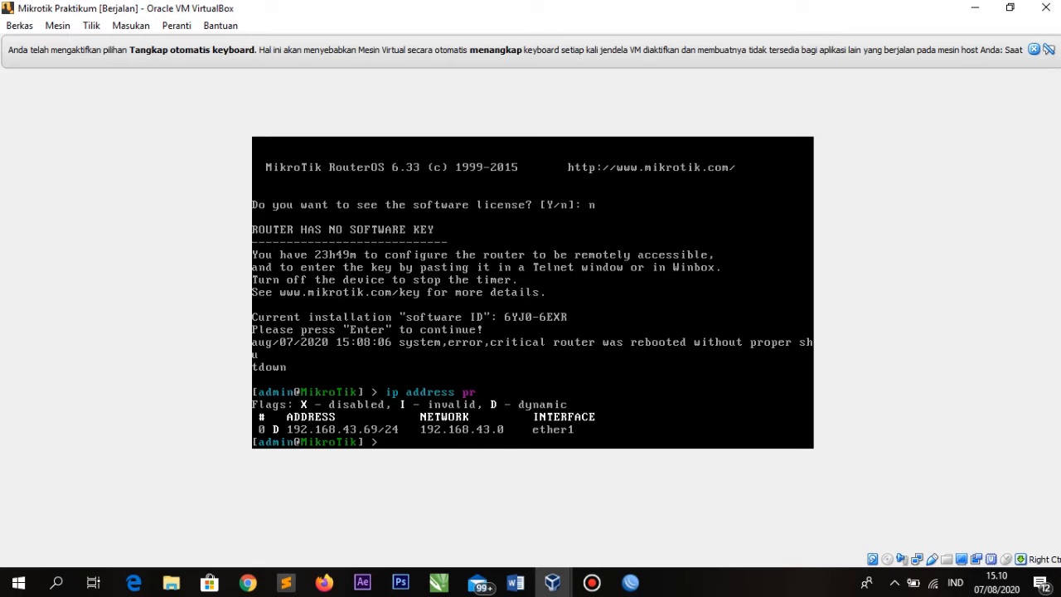
pyautogui.click(630, 582)
pyautogui.write('192.168.')
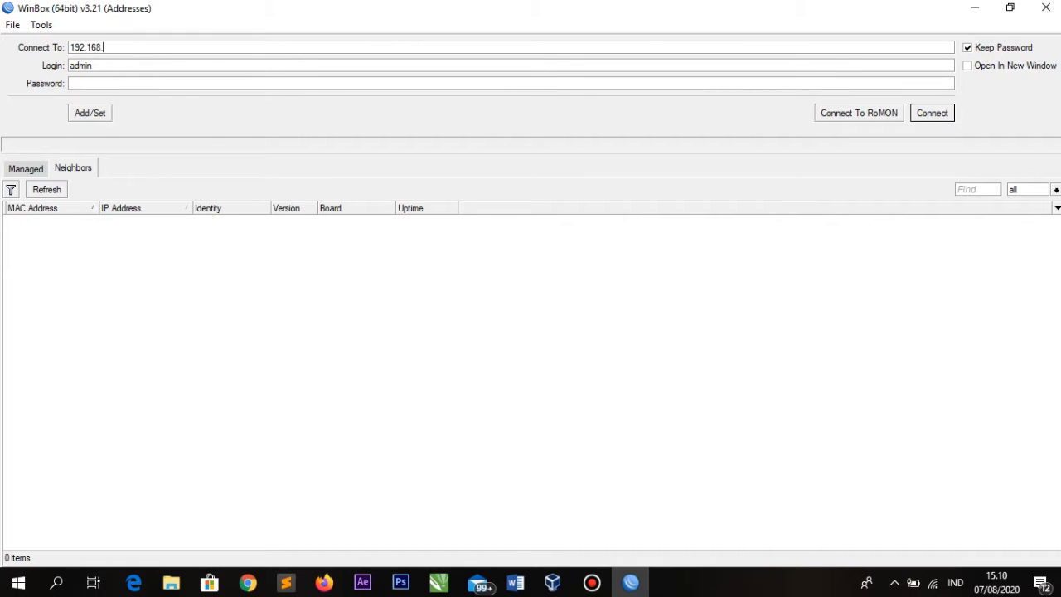
pyautogui.write('43.69')
pyautogui.press('Return')
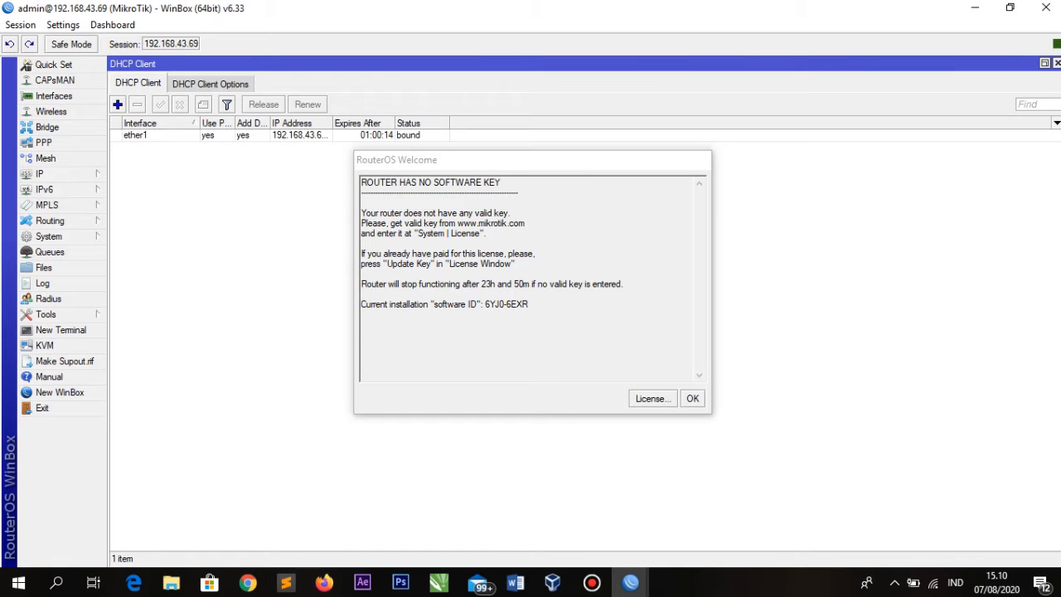
pyautogui.press('Return')
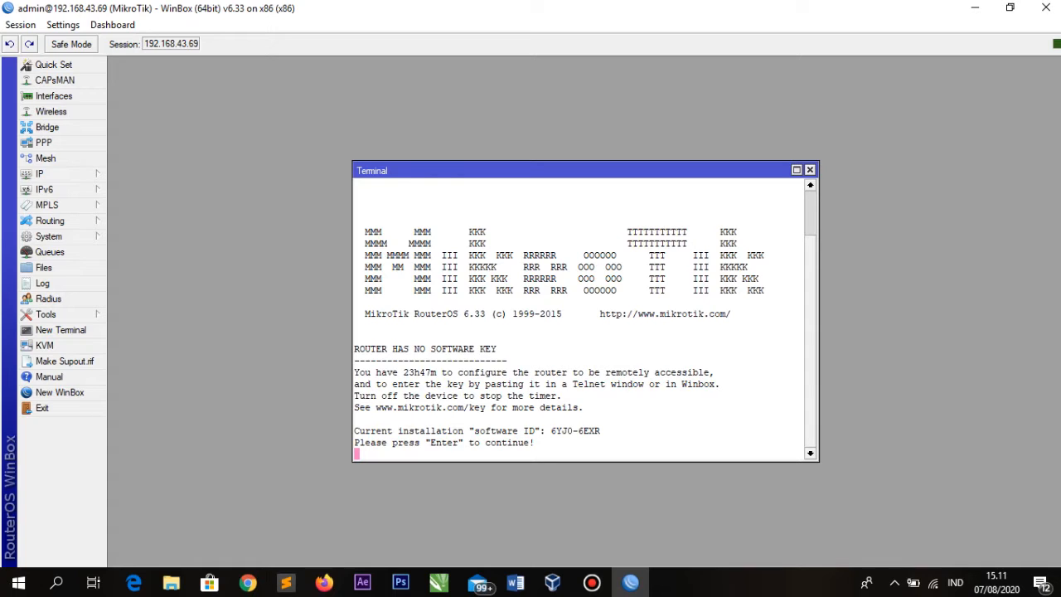
# Ping the gateway 192.168.43.1 from the router terminal and stop the ping
pyautogui.press('Return')
pyautogui.write('ping 192.168.')
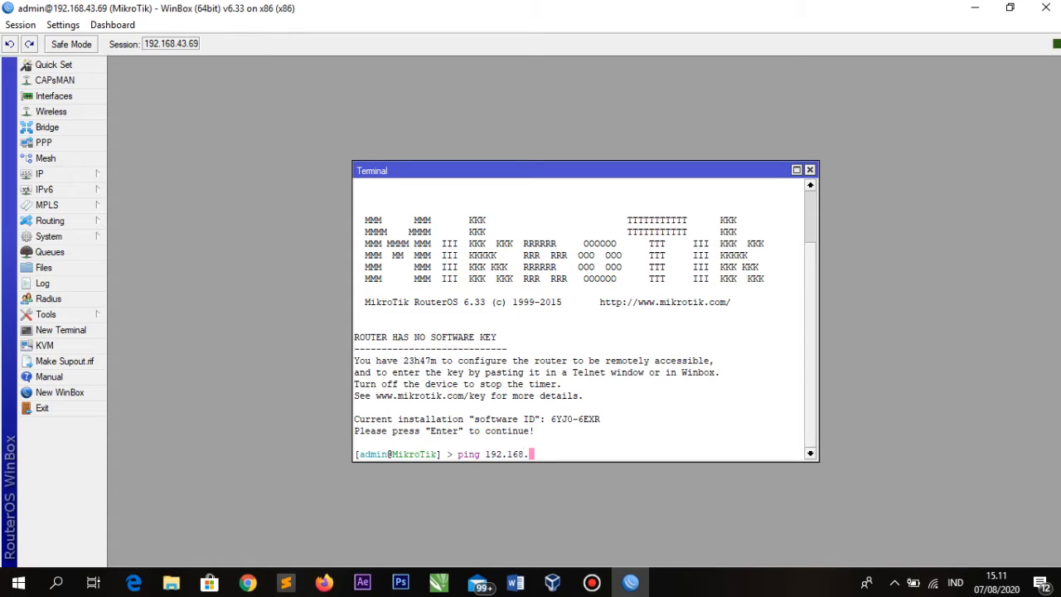
pyautogui.write('43.1')
pyautogui.press('Return')
pyautogui.hotkey('ctrl', 'c')
# Ping 8.8.8.8 from the router terminal to test internet access, stop the ping and close the terminal
pyautogui.press('Up')
pyautogui.press('BackSpace')
pyautogui.press('BackSpace')
pyautogui.press('BackSpace')
pyautogui.press('BackSpace')
pyautogui.press('BackSpace')
pyautogui.press('BackSpace')
pyautogui.press('BackSpace')
pyautogui.press('BackSpace')
pyautogui.press('BackSpace')
pyautogui.press('BackSpace')
pyautogui.press('BackSpace')
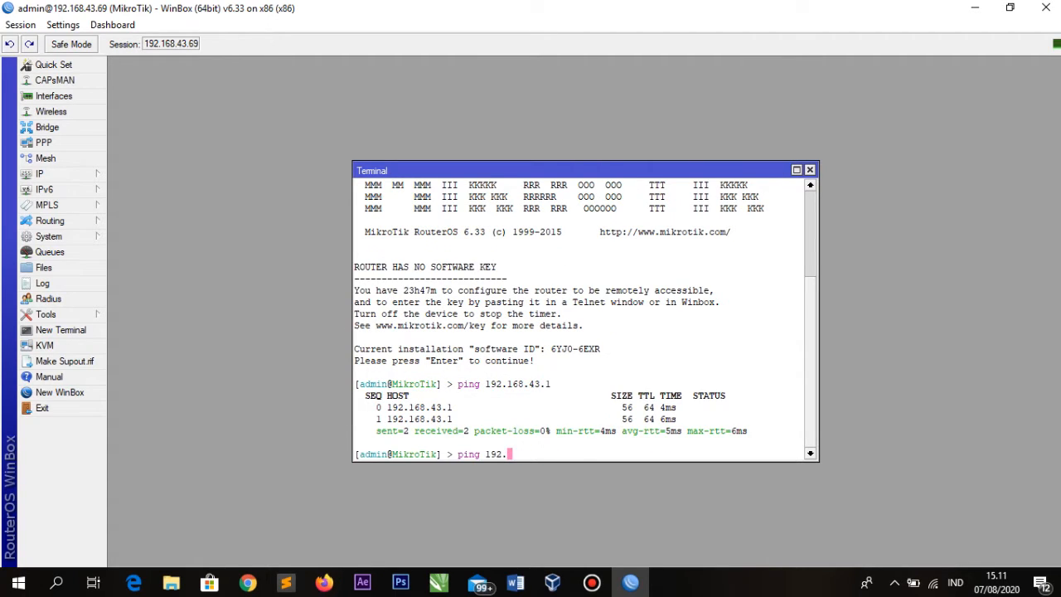
pyautogui.press('BackSpace')
pyautogui.write('8.8.8.8')
pyautogui.press('Return')
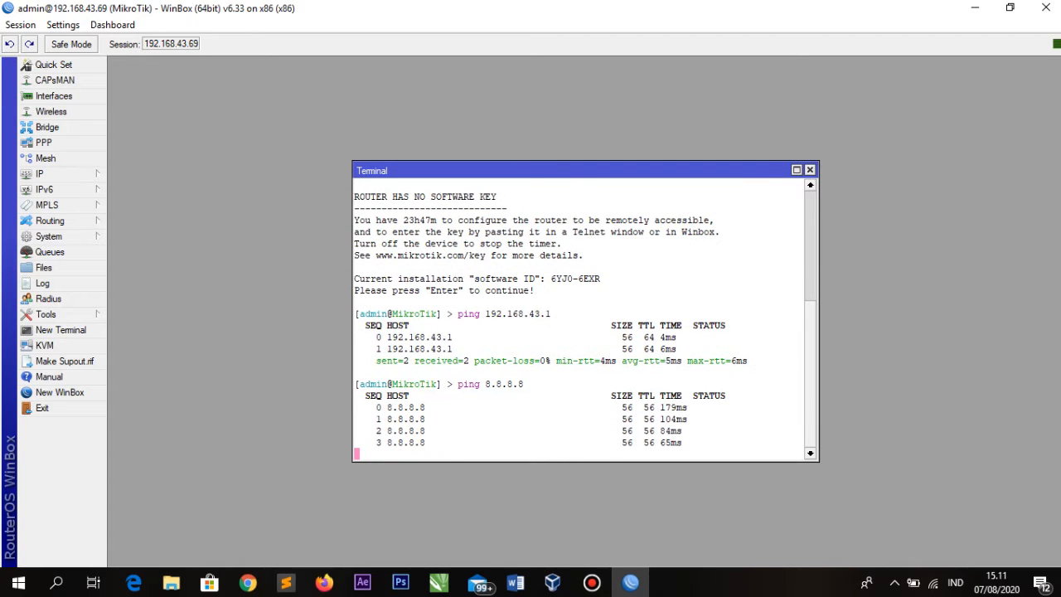
pyautogui.hotkey('ctrl', 'c')
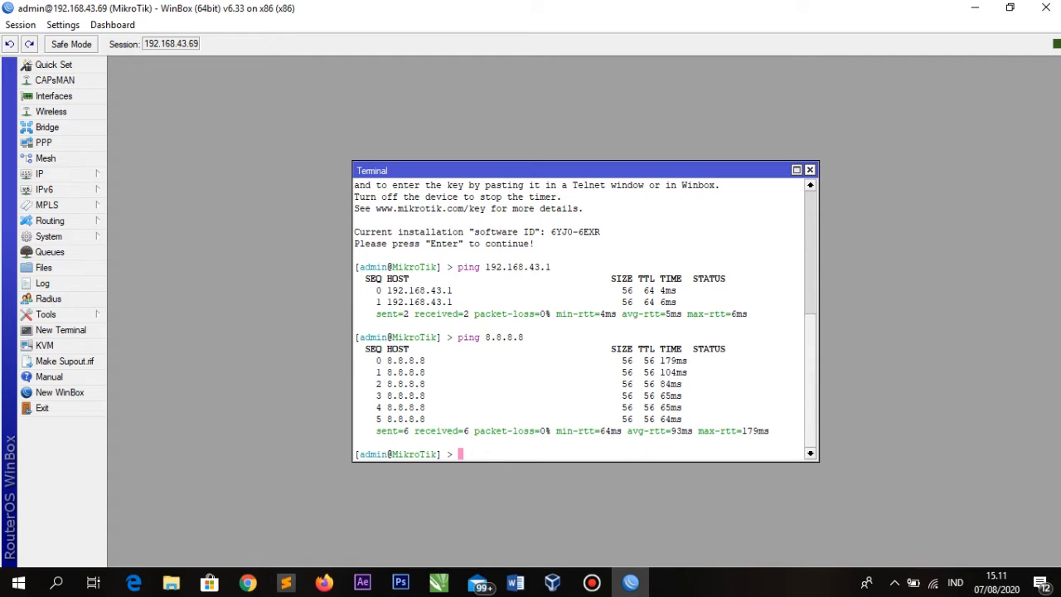
pyautogui.click(810, 169)
# Create a new entry in the router's IP address list with the address 192.168.20.1/24
pyautogui.click(52, 174)
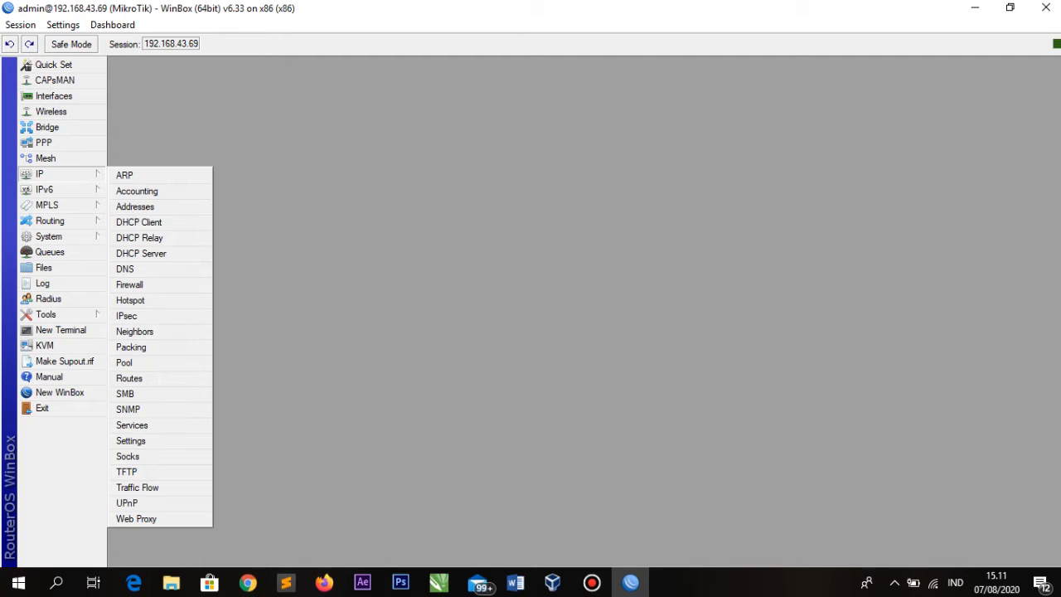
pyautogui.click(135, 206)
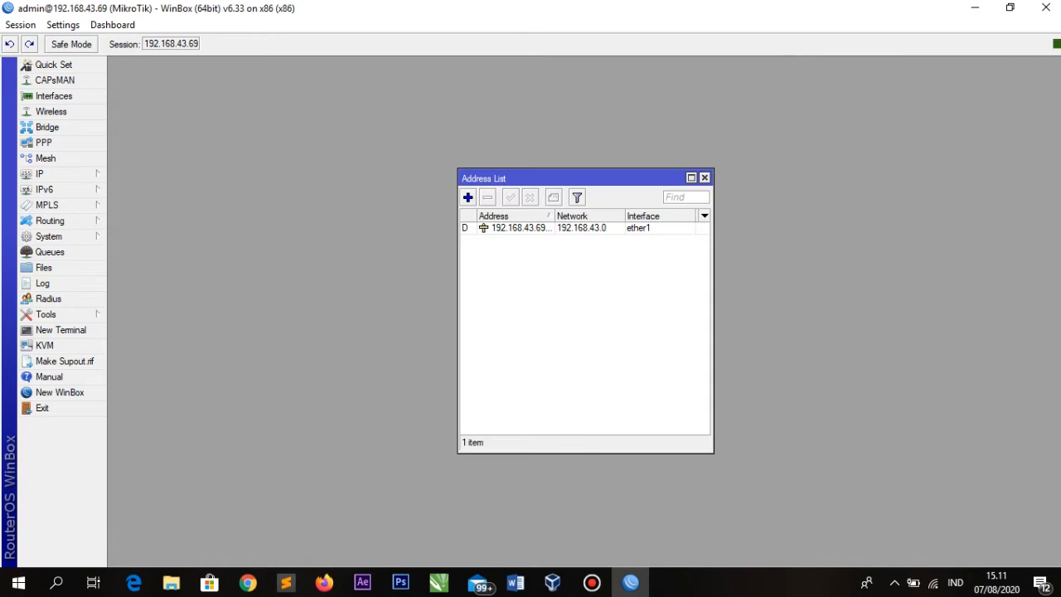
pyautogui.click(467, 197)
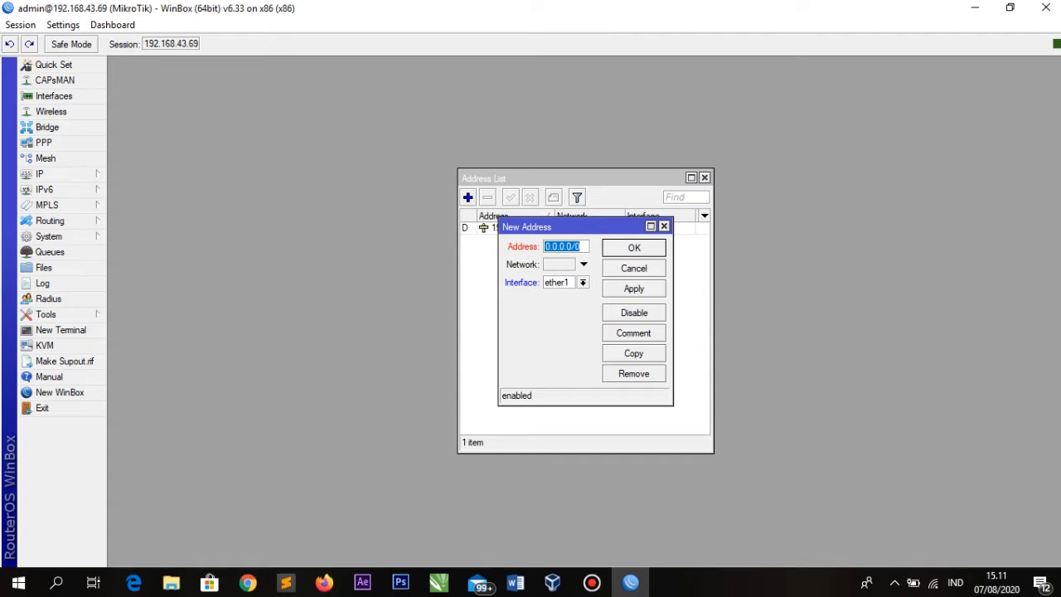
pyautogui.write('192.168.43.')
pyautogui.press('BackSpace')
pyautogui.press('BackSpace')
pyautogui.press('BackSpace')
pyautogui.write('20.1/24')
# Set the new address's network to 192.168.20.0 and its interface to ether2, and save it
pyautogui.click(583, 264)
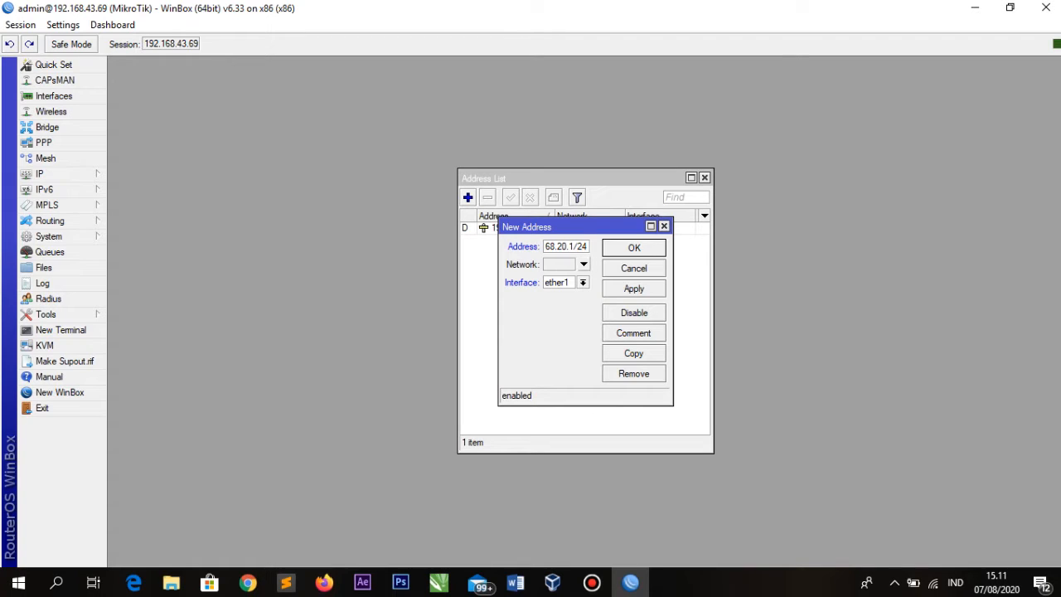
pyautogui.write('192.168.20.0')
pyautogui.click(622, 282)
pyautogui.click(557, 304)
pyautogui.click(673, 289)
pyautogui.click(672, 248)
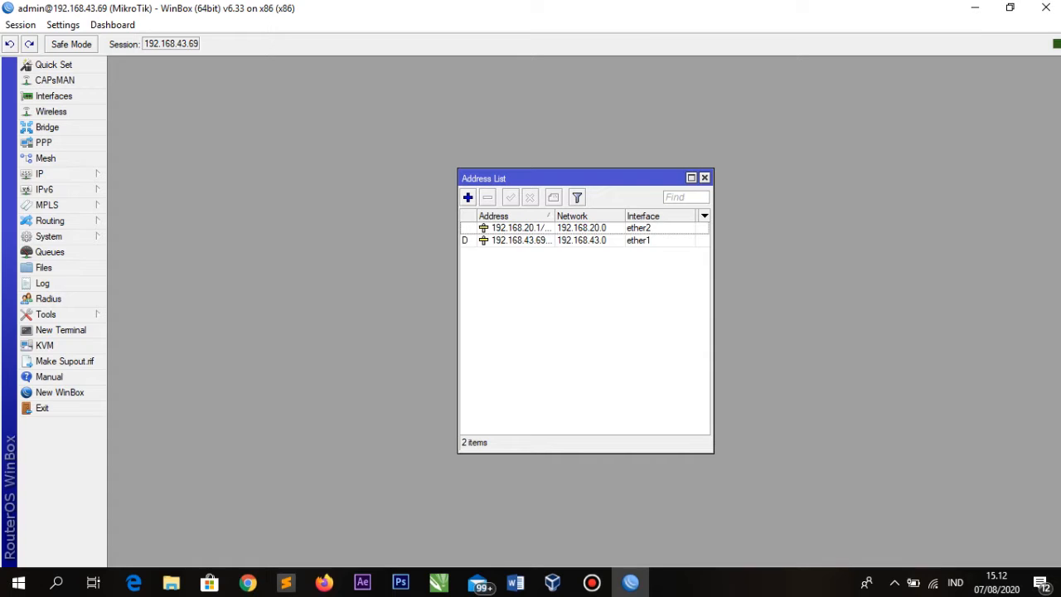
pyautogui.click(62, 174)
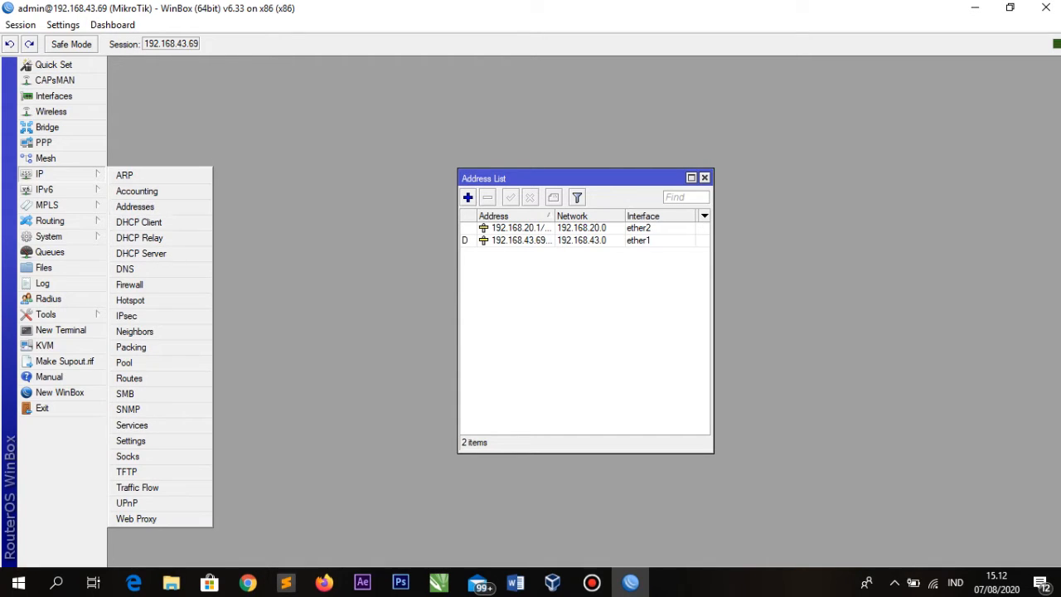
pyautogui.click(256, 236)
pyautogui.click(63, 174)
pyautogui.click(141, 253)
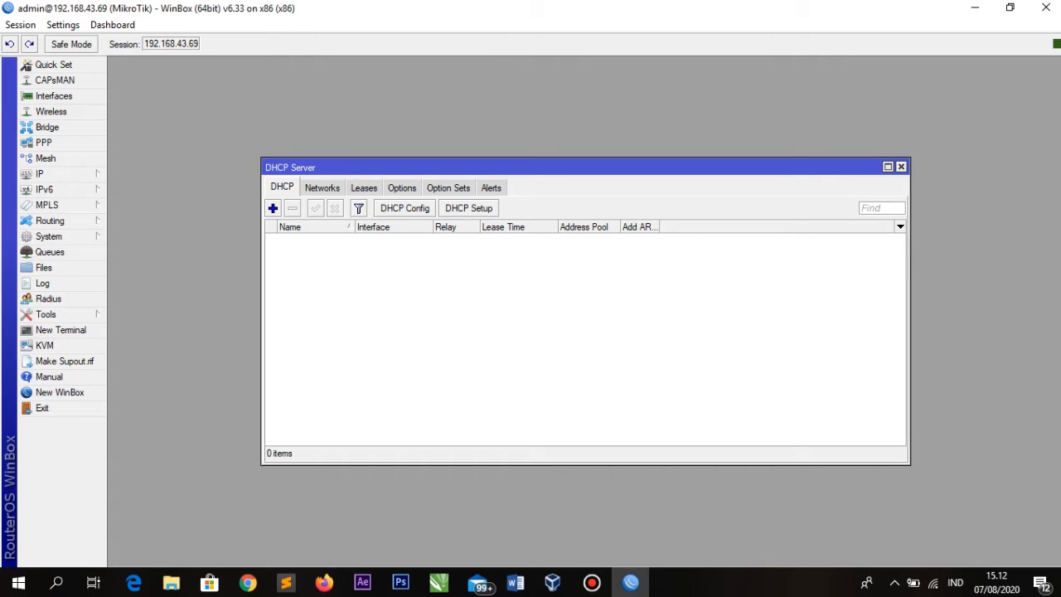
pyautogui.click(901, 166)
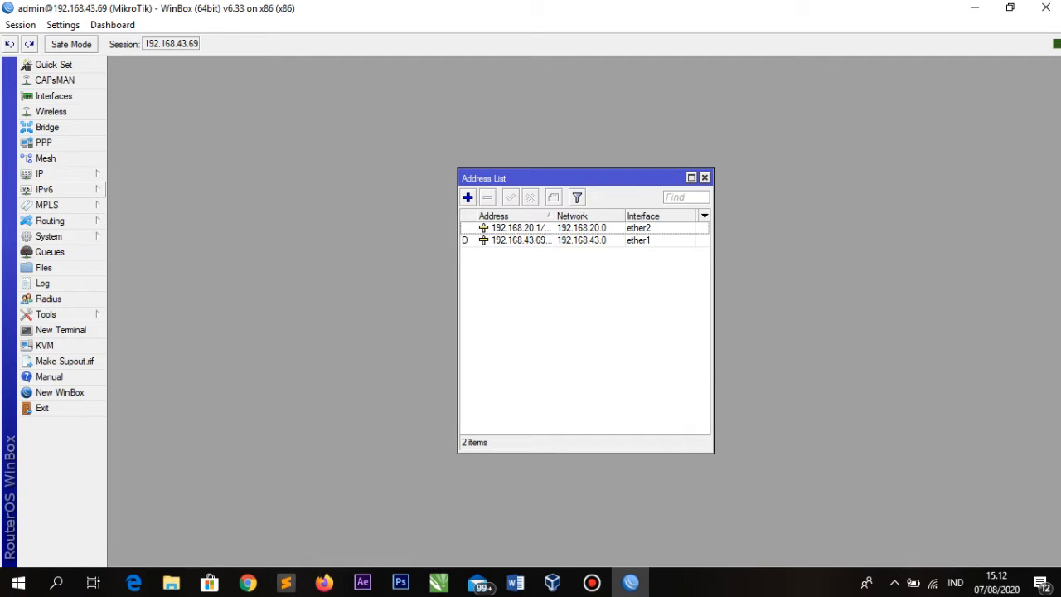
# Create a new firewall NAT rule in the srcnat chain with source address 192.168.20.0/24
pyautogui.click(49, 173)
pyautogui.click(130, 284)
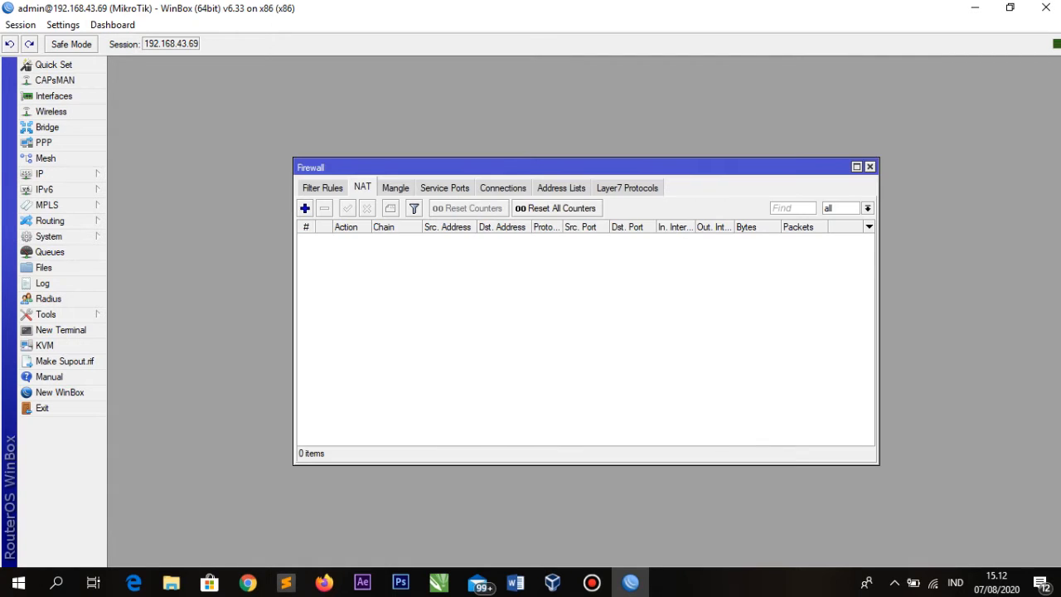
pyautogui.click(304, 208)
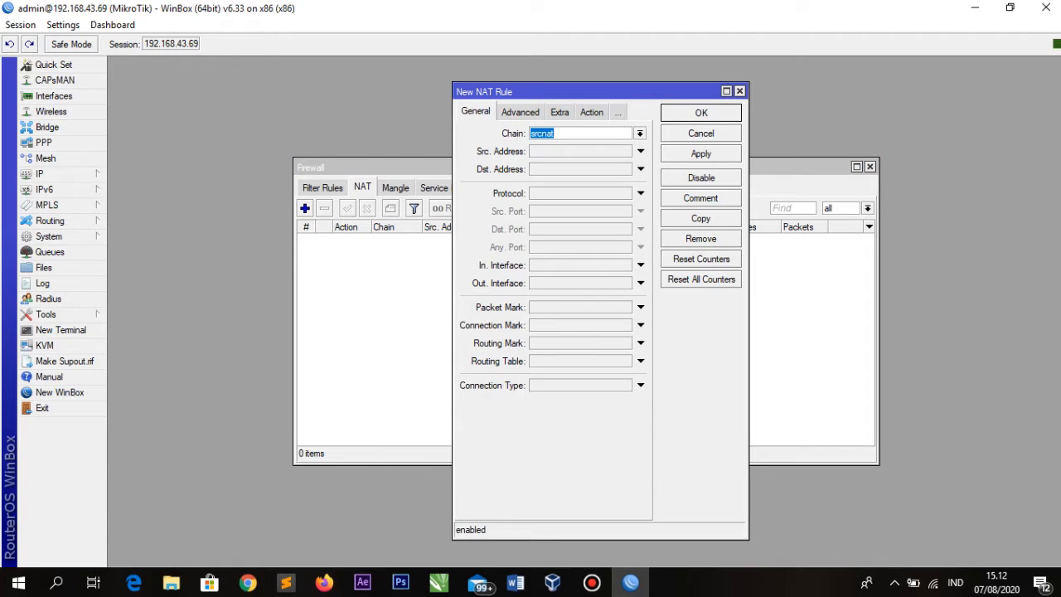
pyautogui.click(581, 151)
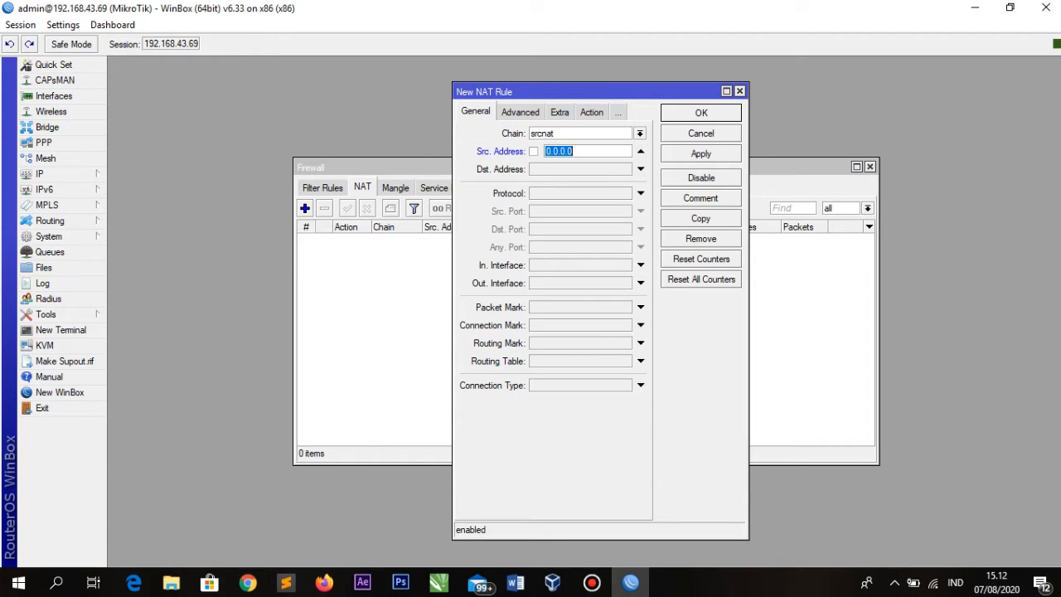
pyautogui.write('192.168.0.')
pyautogui.press('BackSpace')
pyautogui.press('BackSpace')
pyautogui.write('20.0/24')
# Set the NAT rule's action to masquerade and save the rule
pyautogui.click(520, 112)
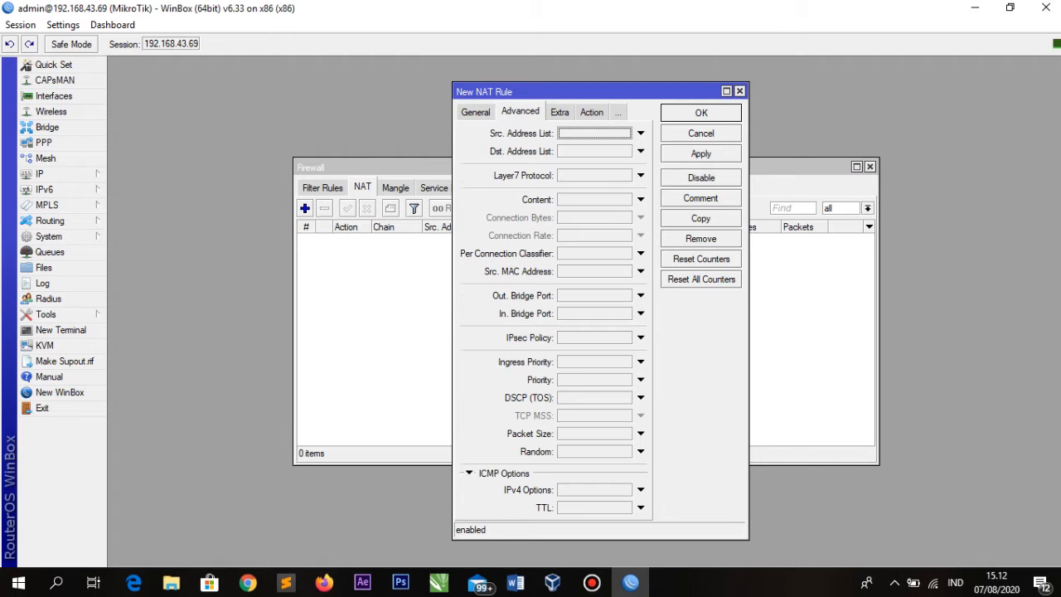
pyautogui.click(592, 112)
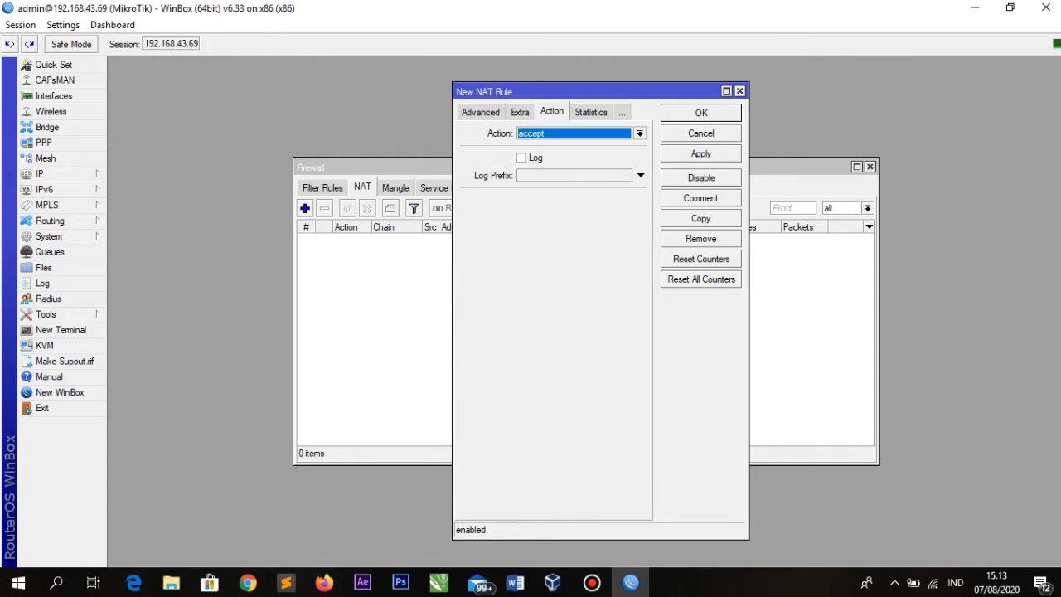
pyautogui.click(640, 134)
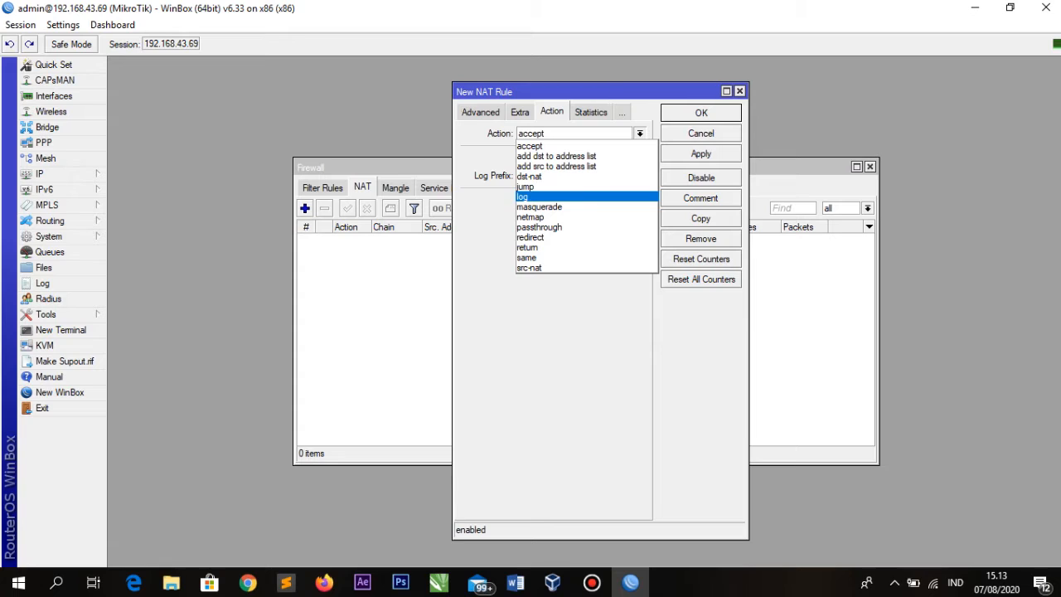
pyautogui.click(540, 207)
pyautogui.click(701, 154)
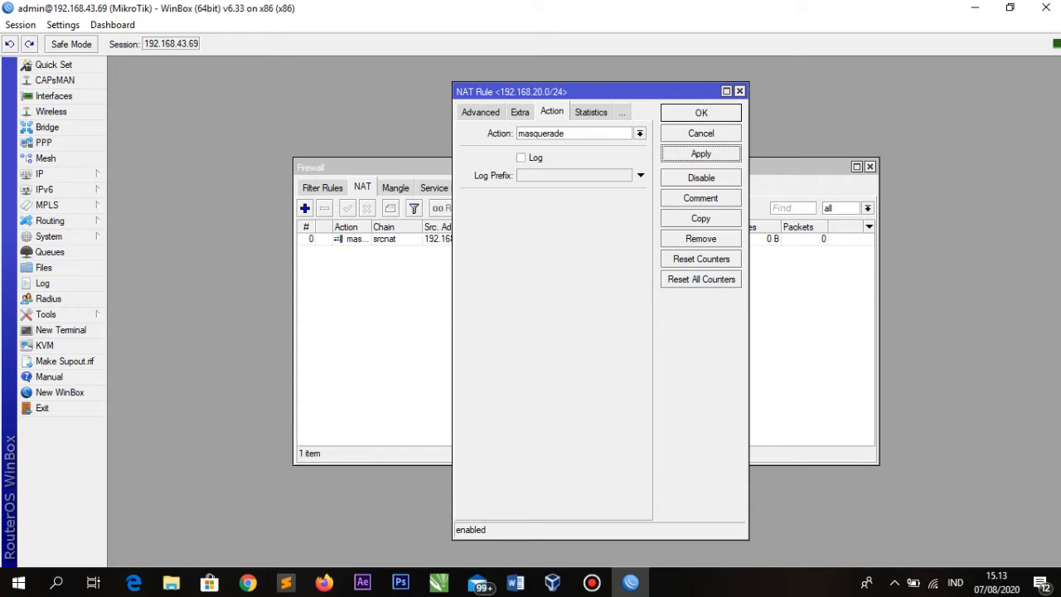
pyautogui.click(701, 113)
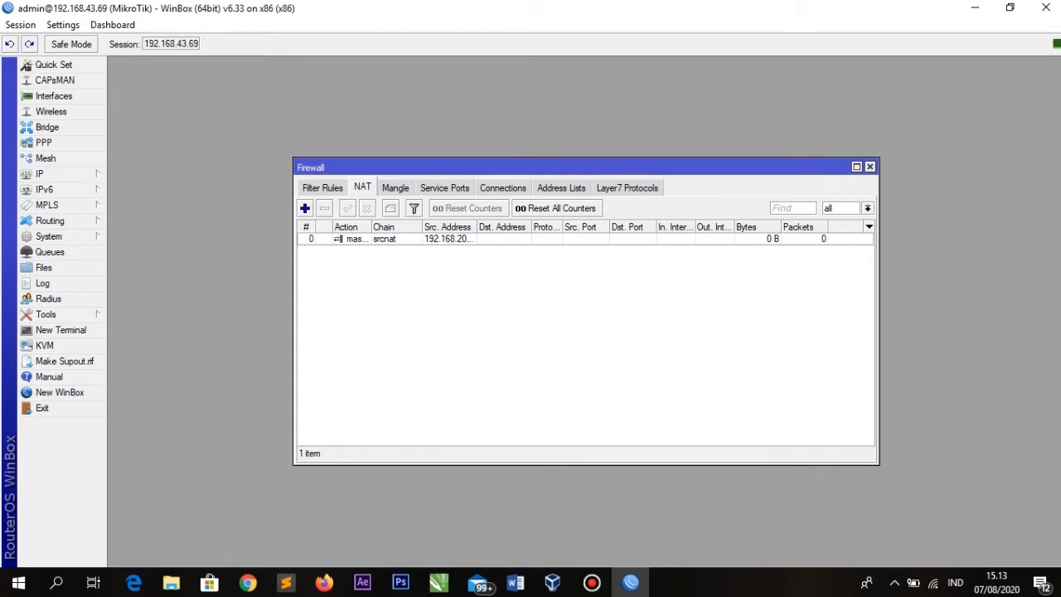
# Run DHCP Setup on ether2, accepting address space 192.168.20.0/24, the proposed gateway and the pool 192.168.20.2-192.168.20.254
pyautogui.click(49, 174)
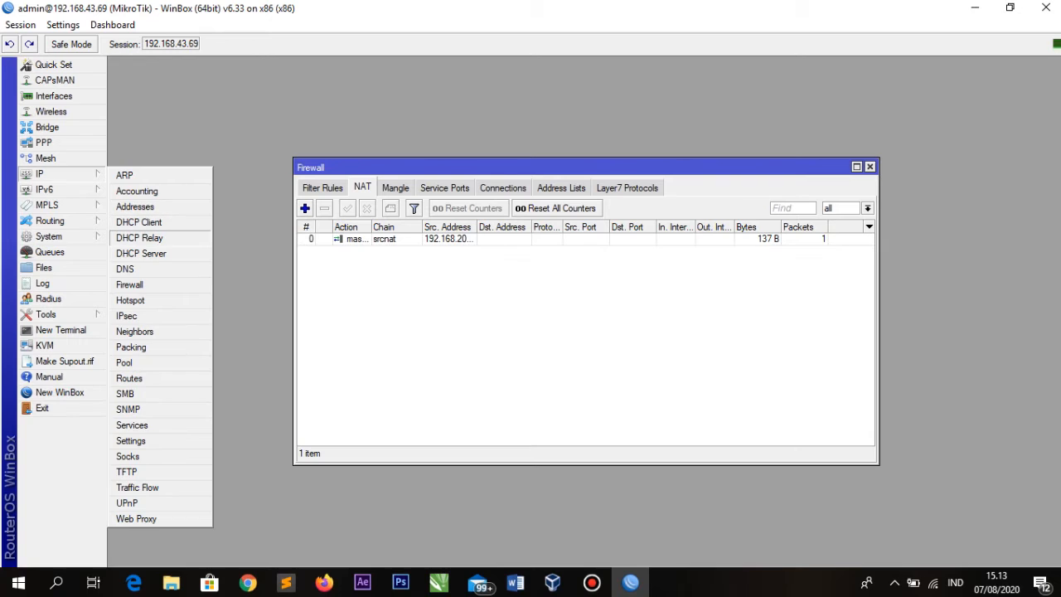
pyautogui.click(141, 253)
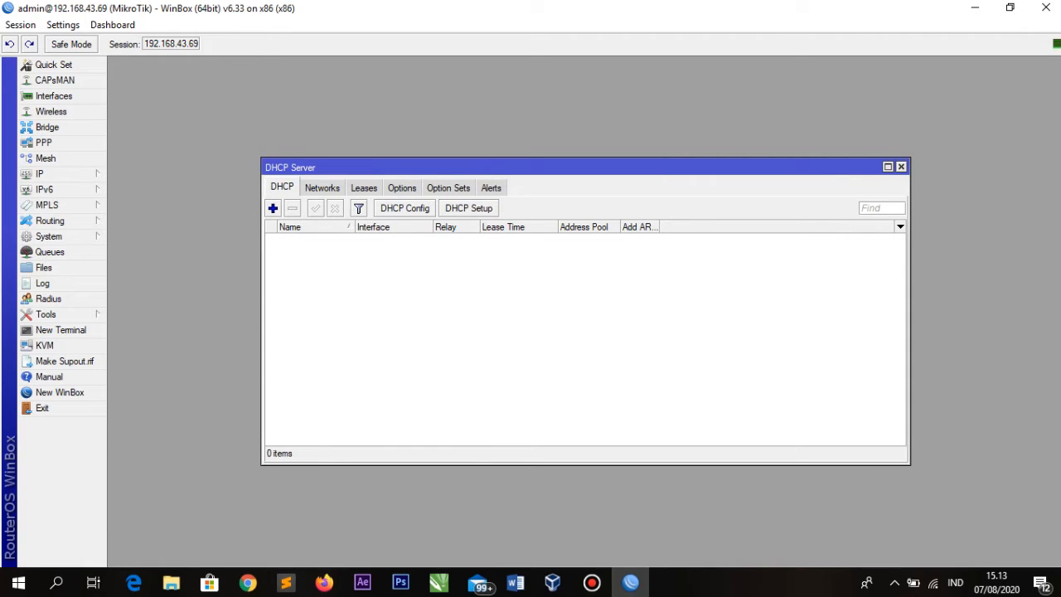
pyautogui.click(468, 208)
pyautogui.click(678, 312)
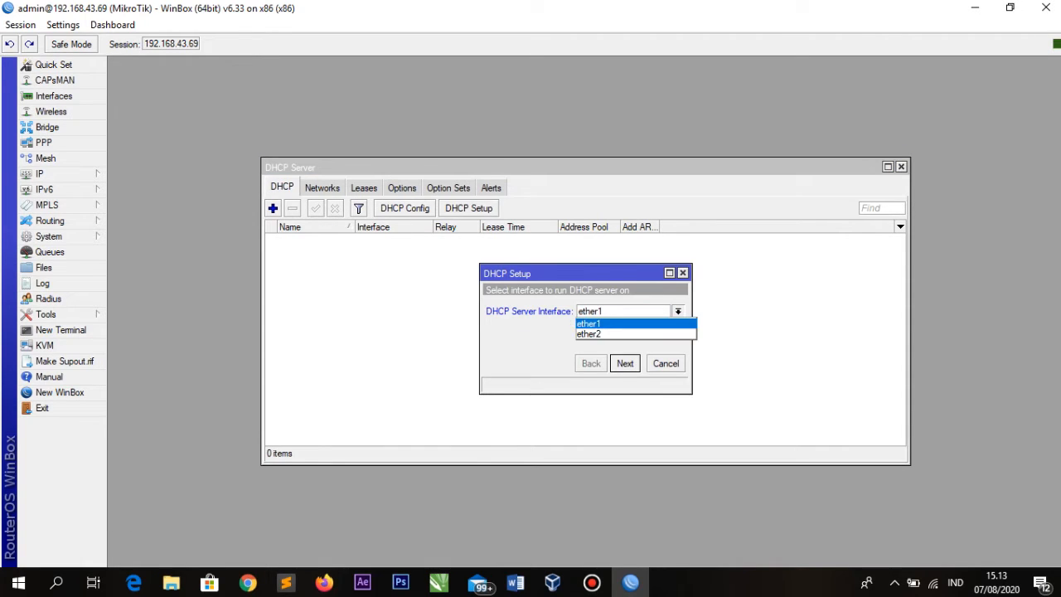
pyautogui.click(592, 334)
pyautogui.click(625, 363)
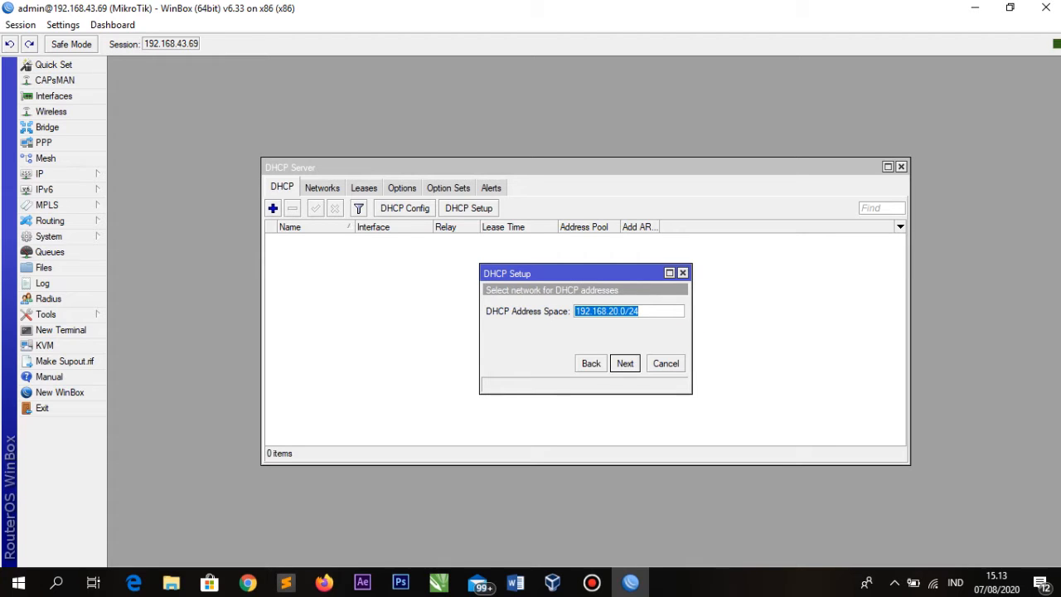
pyautogui.press('Return')
pyautogui.press('Return')
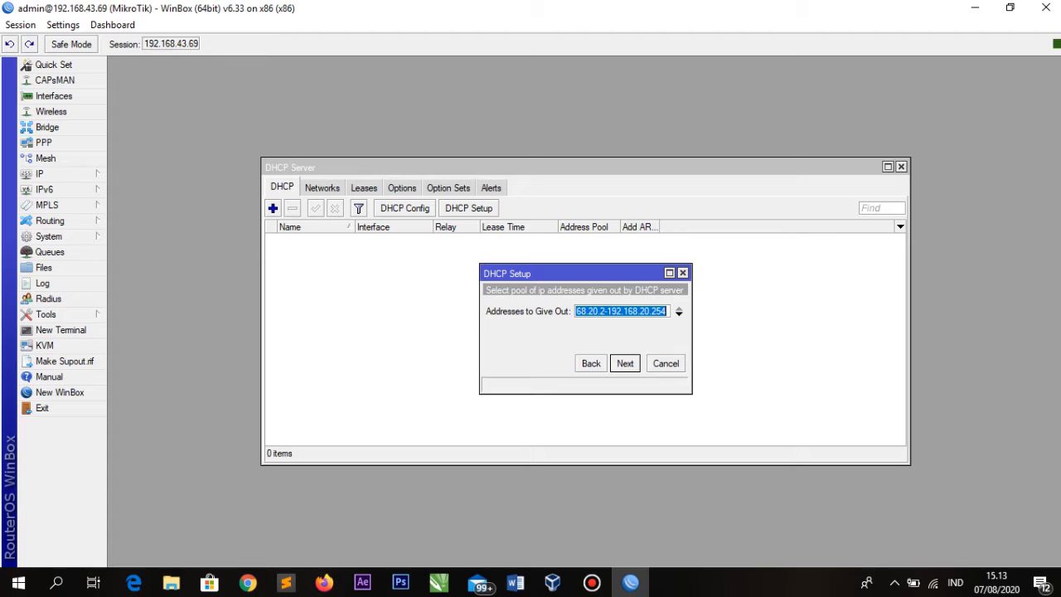
pyautogui.press('Return')
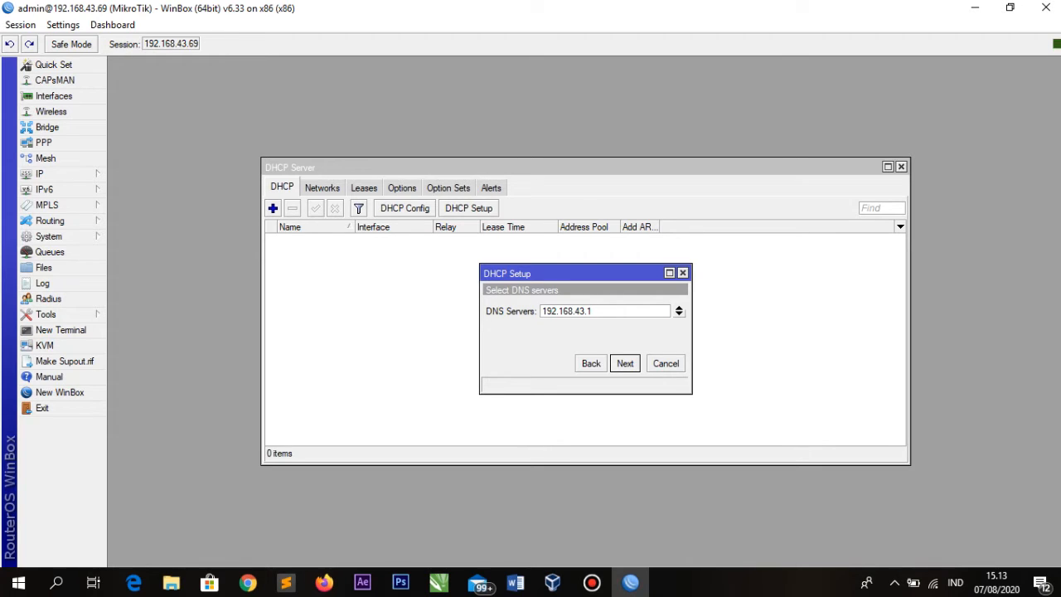
# Add 8.8.8.8 as a second DNS server and finish the DHCP setup with the default lease time
pyautogui.click(679, 314)
pyautogui.write('8.8.8.8')
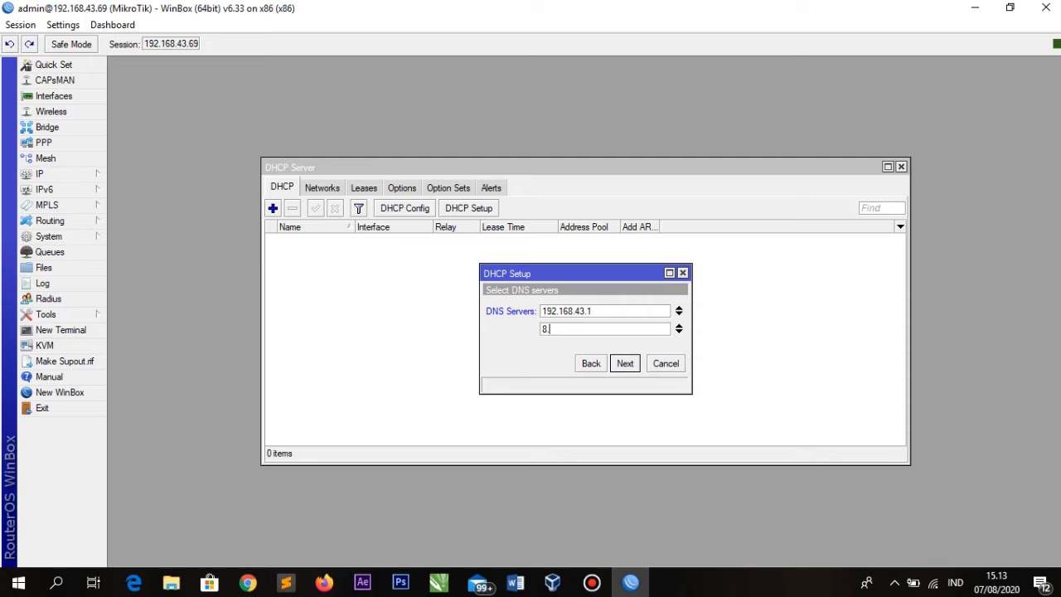
pyautogui.press('Return')
pyautogui.press('Return')
pyautogui.press('Return')
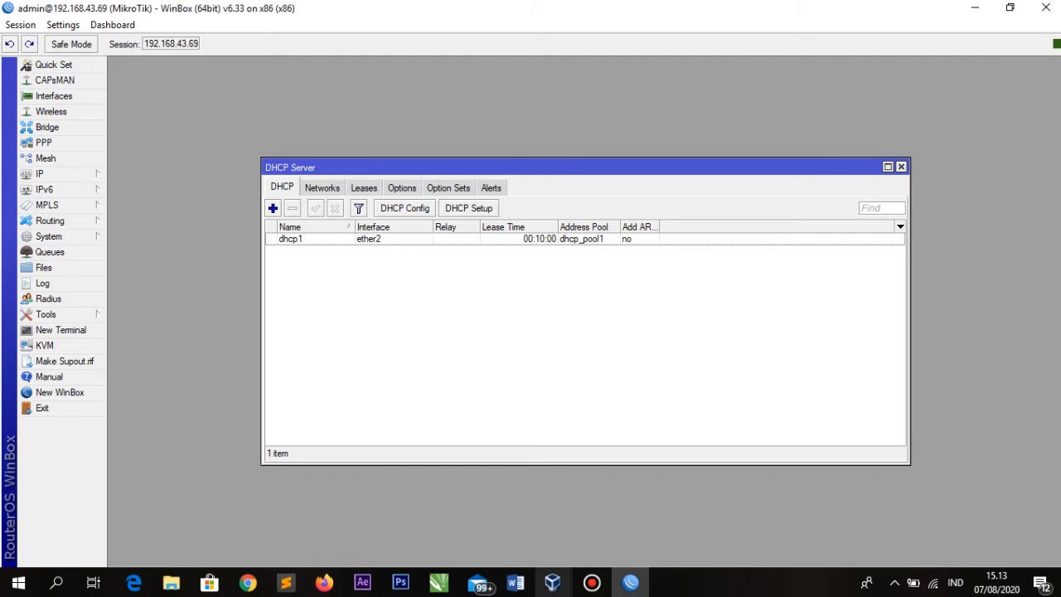
# Switch to the Client XP 1 virtual machine and open the properties of its Local Area Connection
pyautogui.moveTo(552, 582)
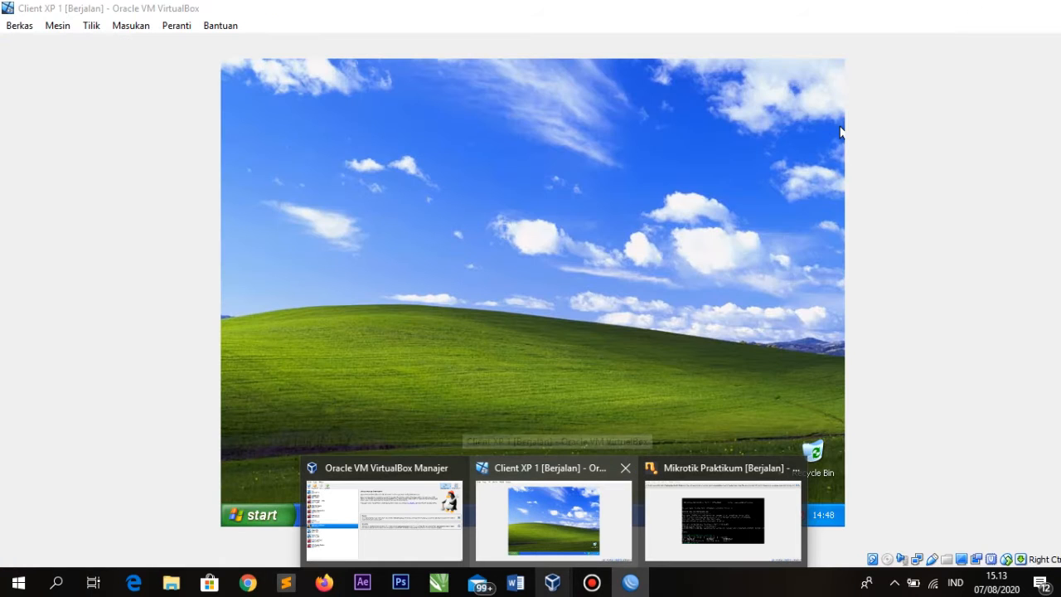
pyautogui.click(553, 518)
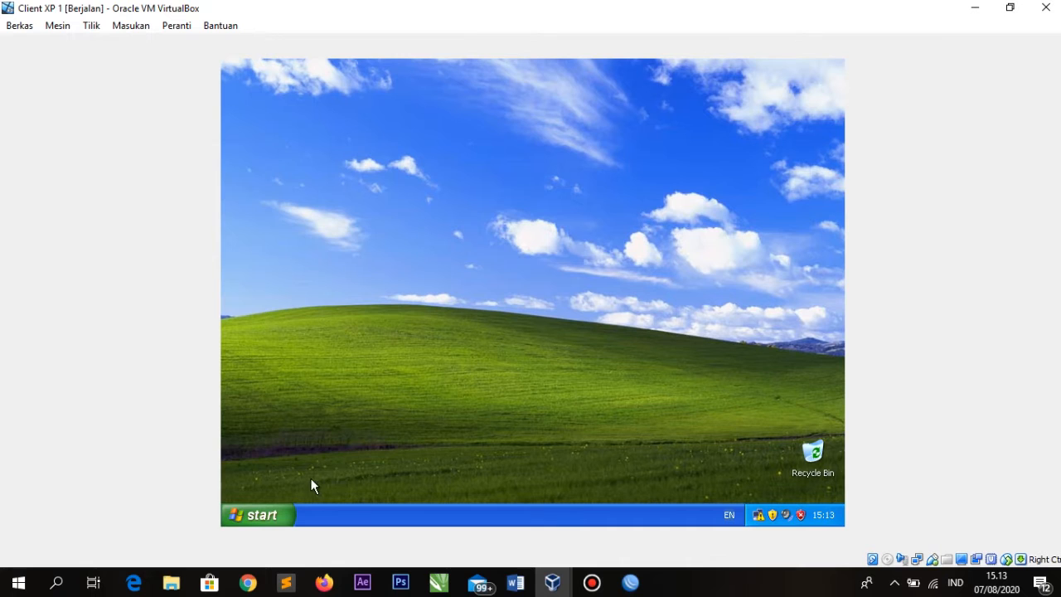
pyautogui.click(258, 515)
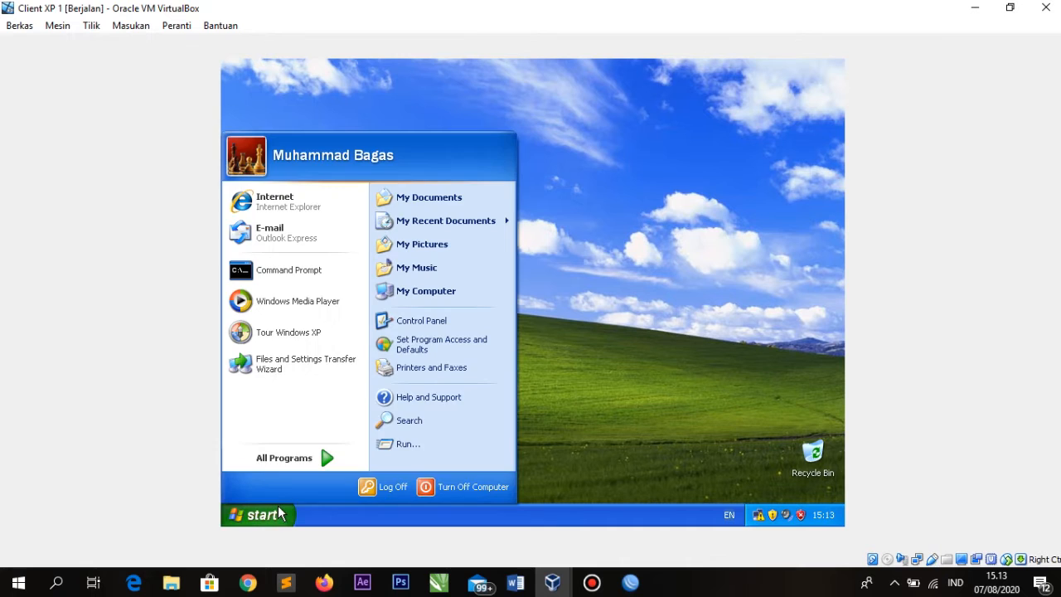
pyautogui.click(430, 321)
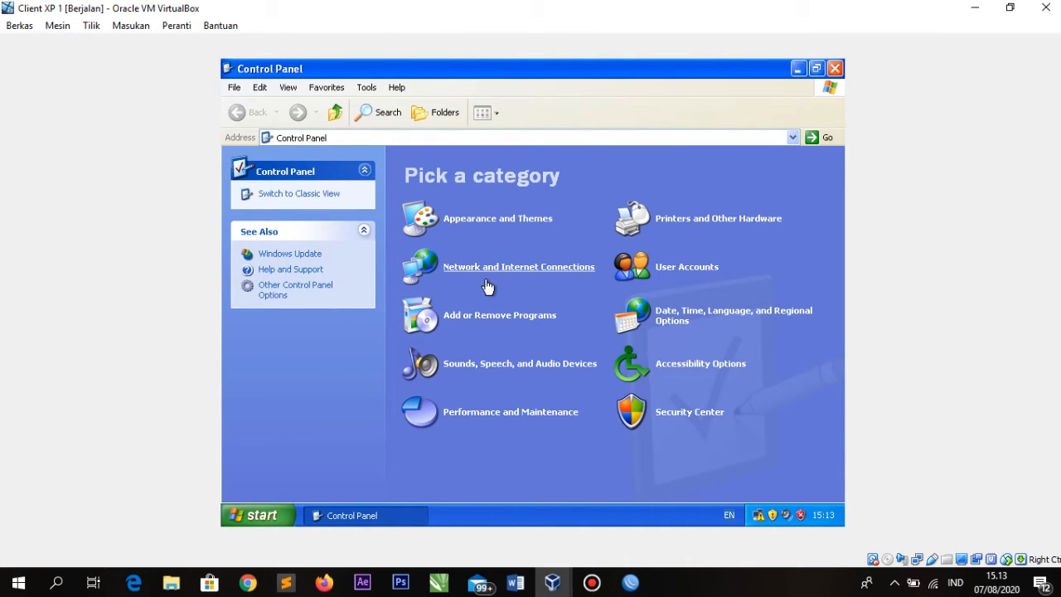
pyautogui.click(526, 282)
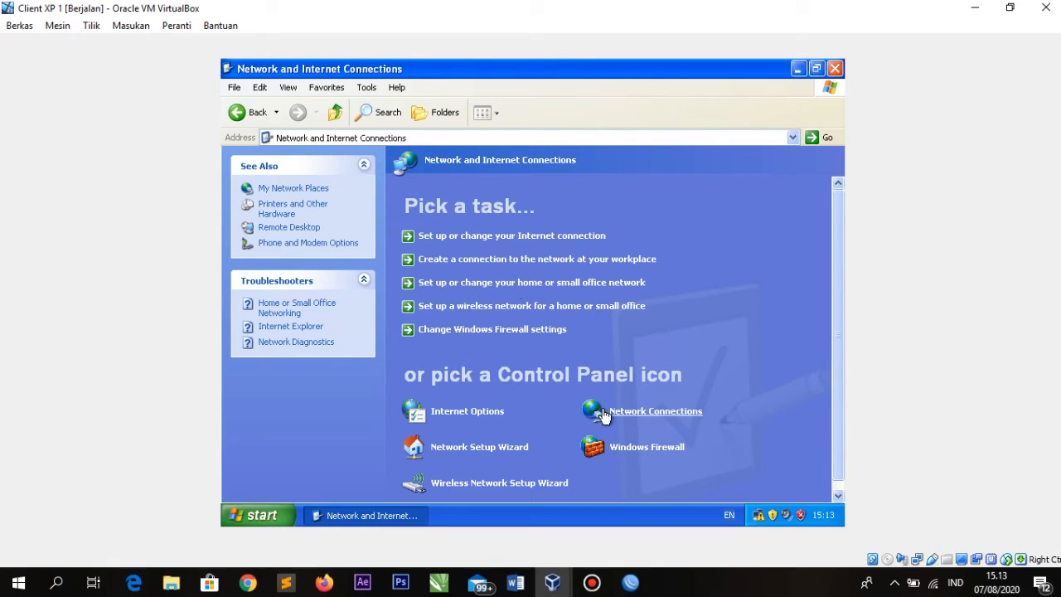
pyautogui.click(602, 414)
pyautogui.rightClick(456, 189)
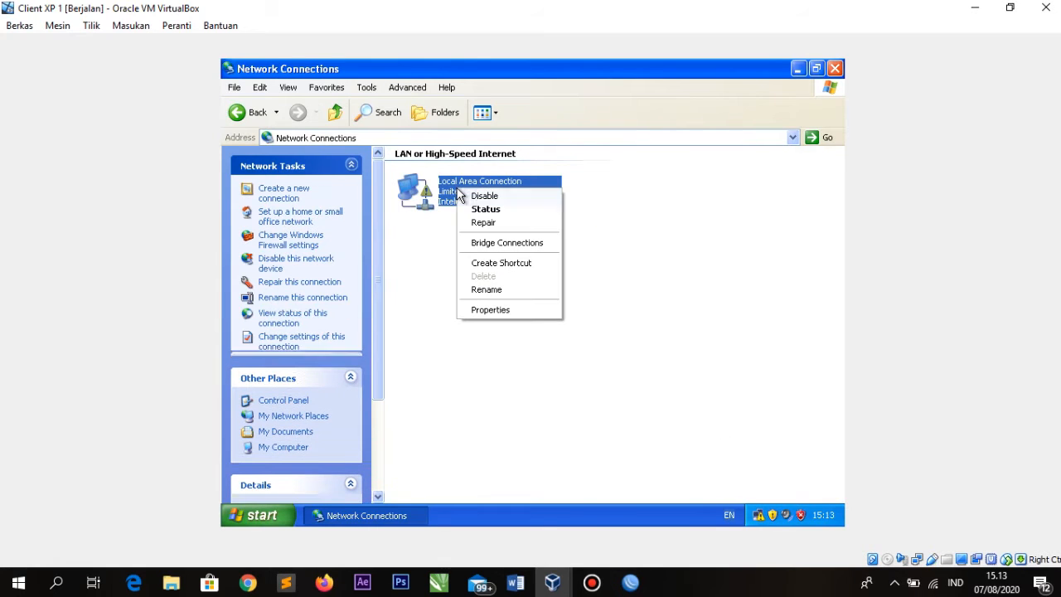
pyautogui.click(508, 309)
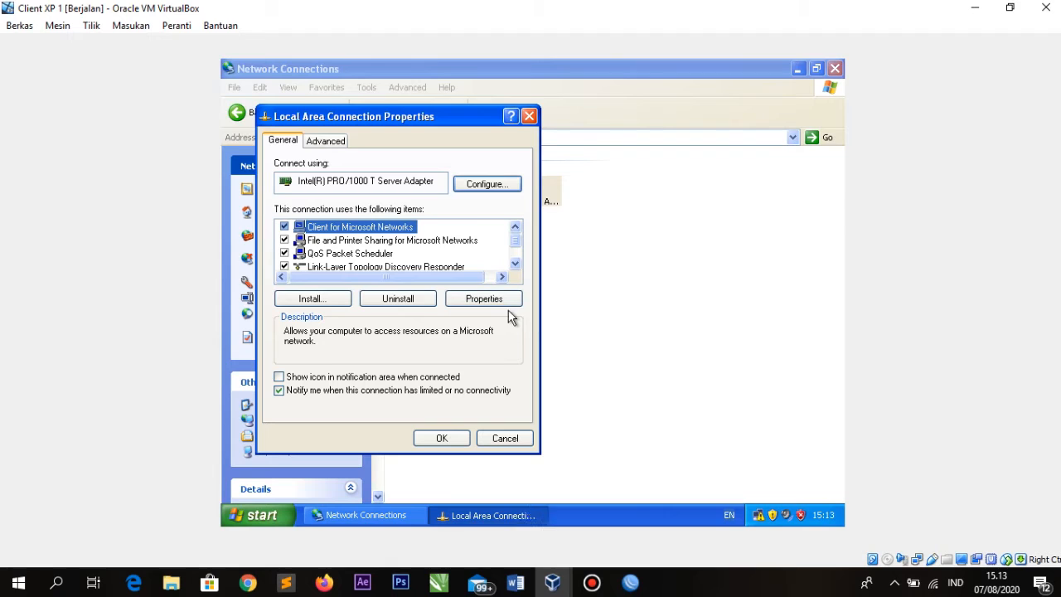
# Check that Internet Protocol (TCP/IP) obtains its IP and DNS addresses automatically, and accept the connection properties
pyautogui.click(515, 264)
pyautogui.click(515, 263)
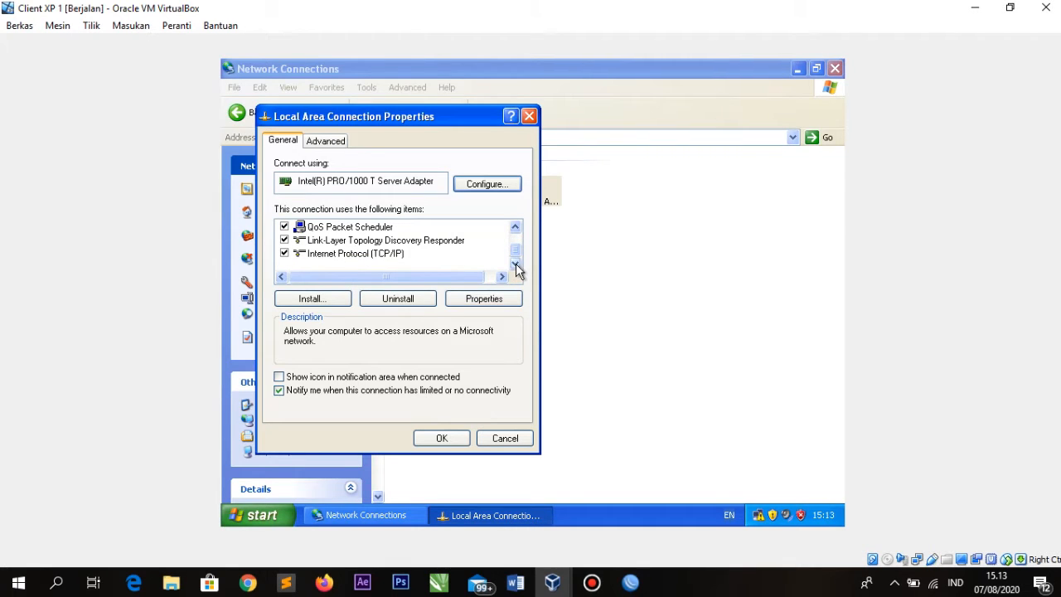
pyautogui.doubleClick(402, 254)
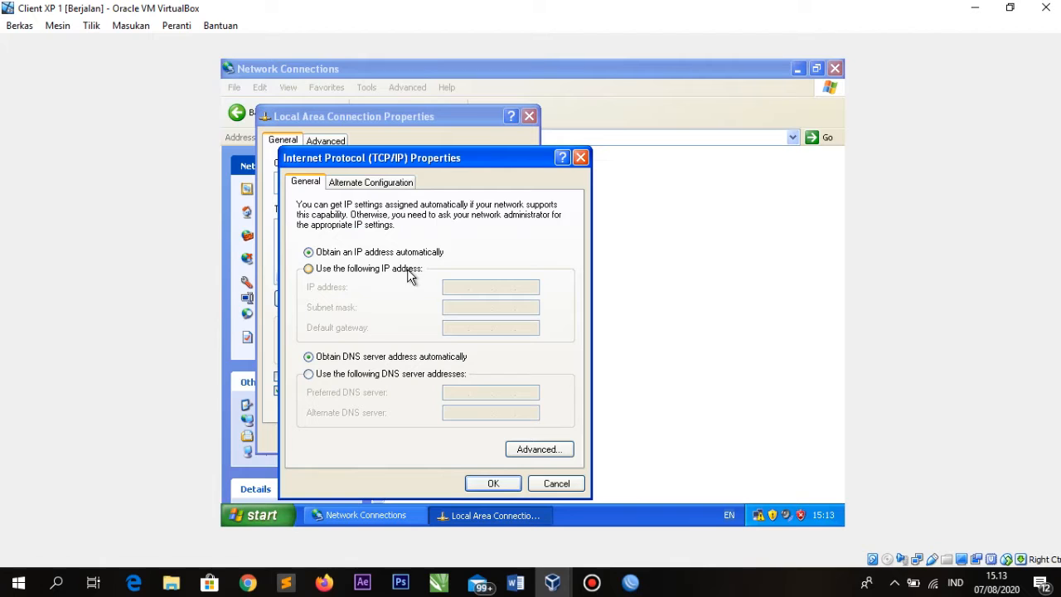
pyautogui.click(487, 483)
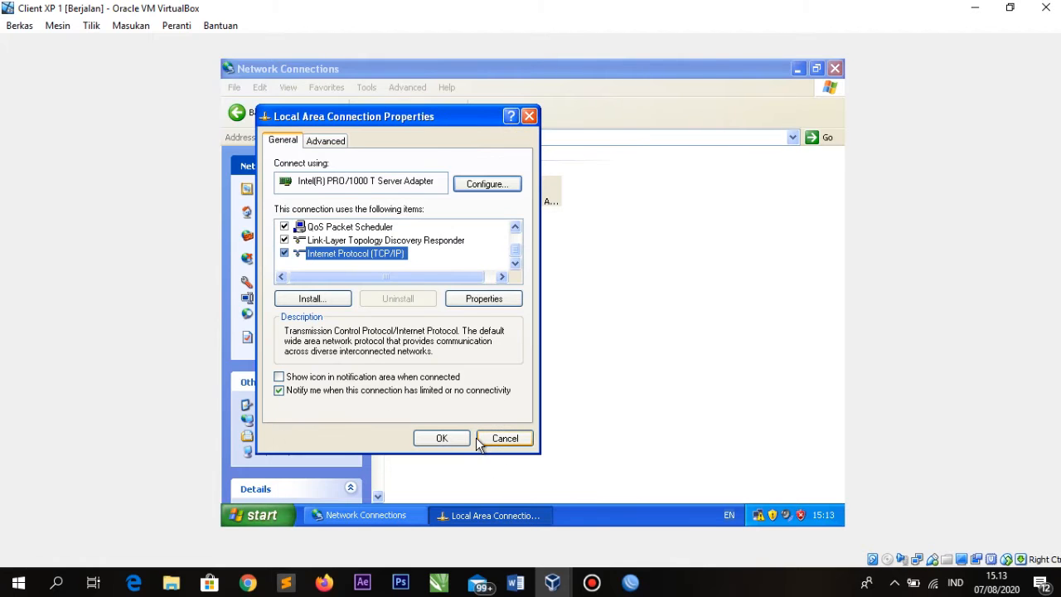
pyautogui.click(454, 440)
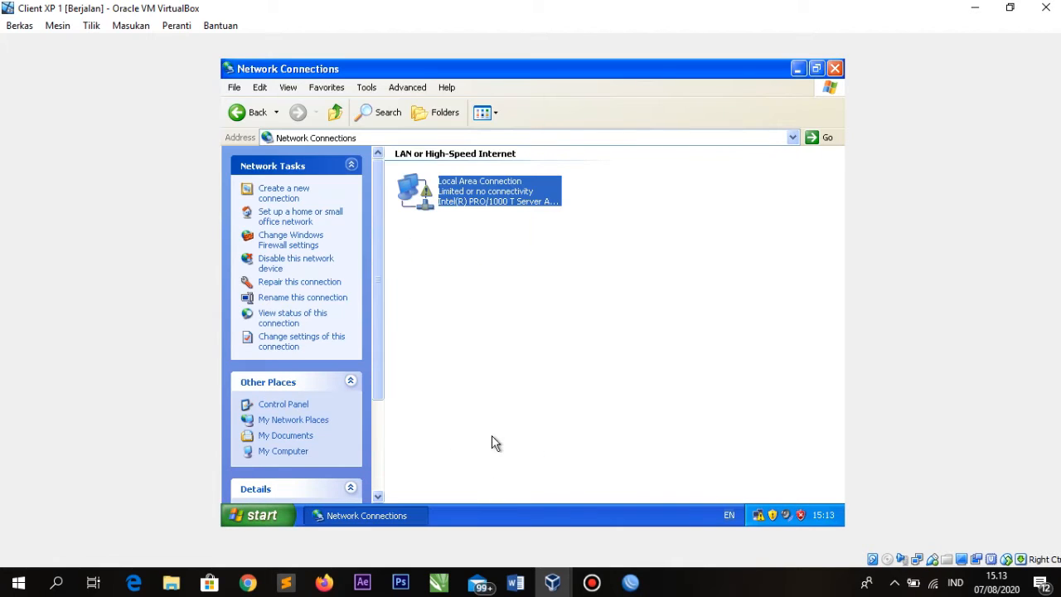
# Disable and re-enable the Local Area Connection to request a new address from the DHCP server
pyautogui.rightClick(484, 175)
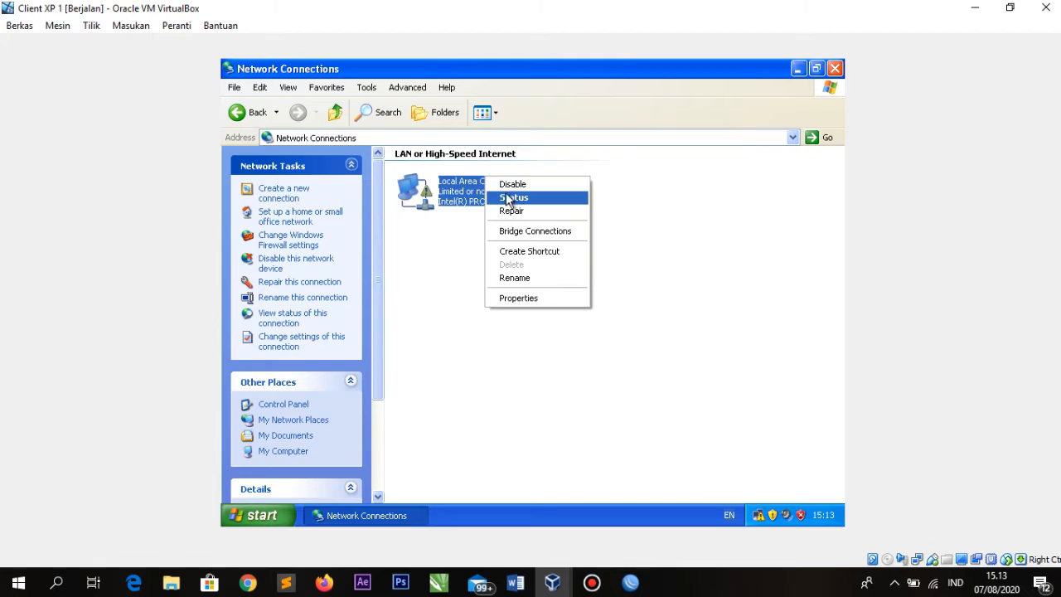
pyautogui.click(507, 184)
pyautogui.rightClick(476, 192)
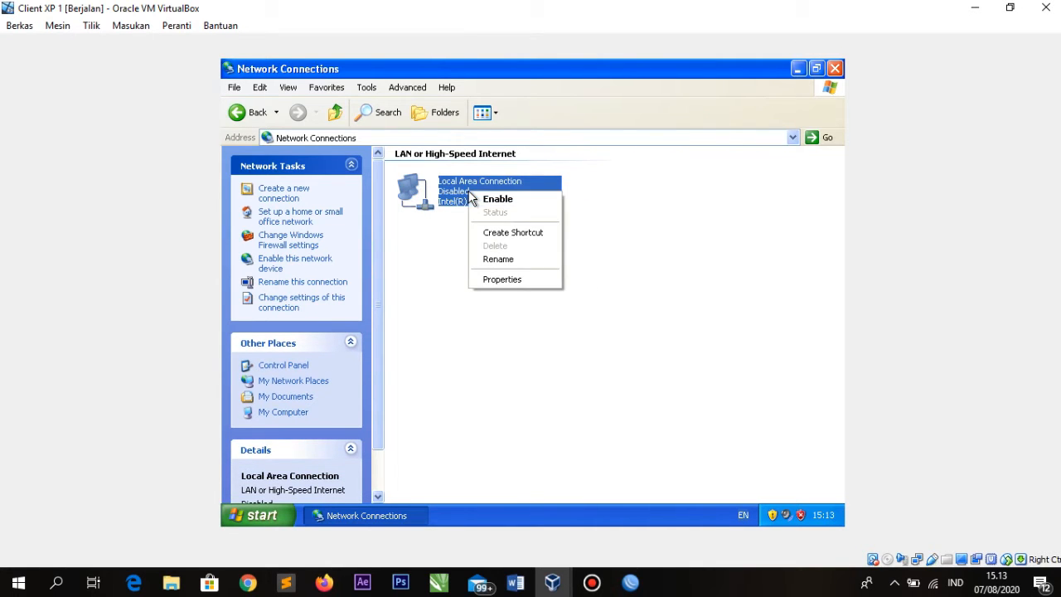
pyautogui.click(481, 199)
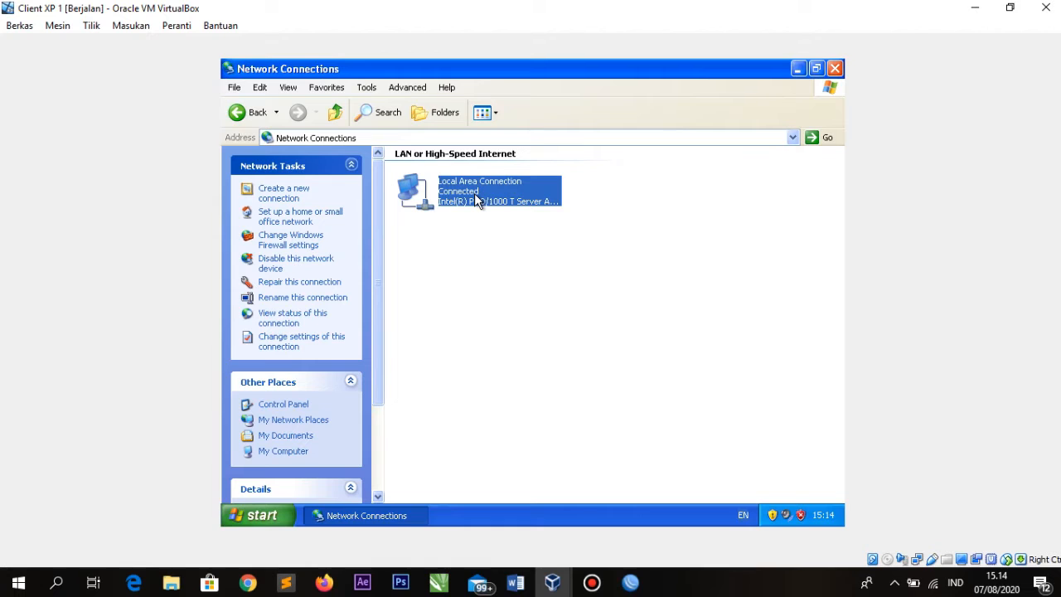
# Check the client's assigned IP configuration with ipconfig in a command prompt, and close the prompt
pyautogui.click(547, 313)
pyautogui.press('super+r')
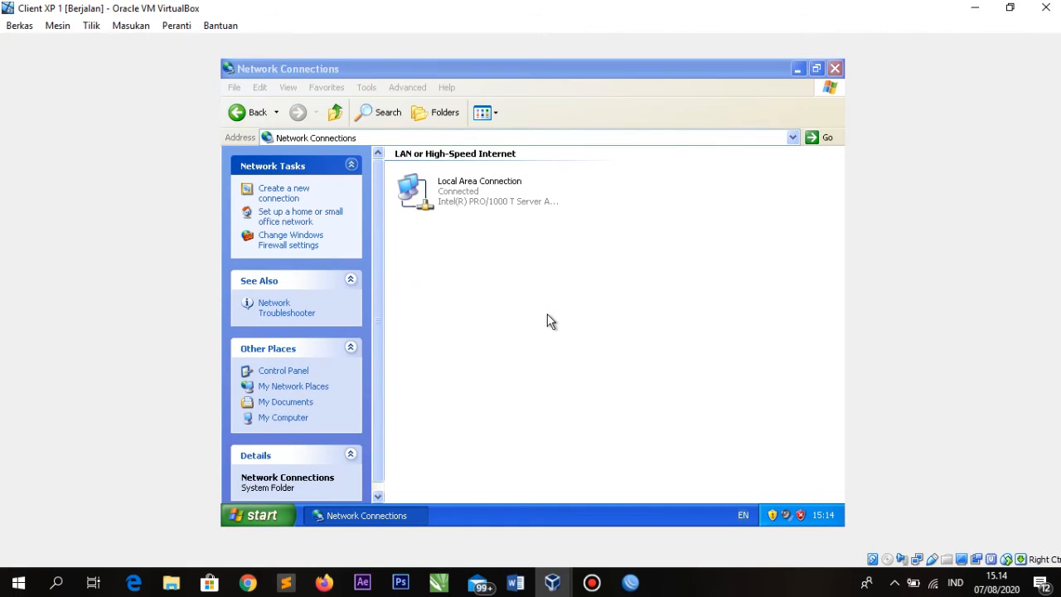
pyautogui.press('Return')
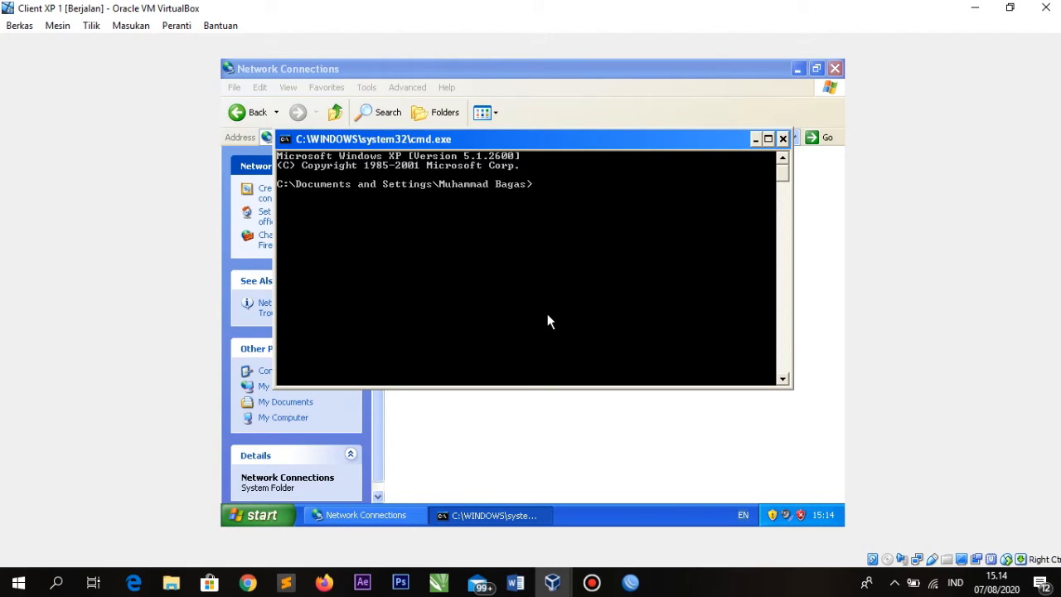
pyautogui.write('ipconfig')
pyautogui.press('Return')
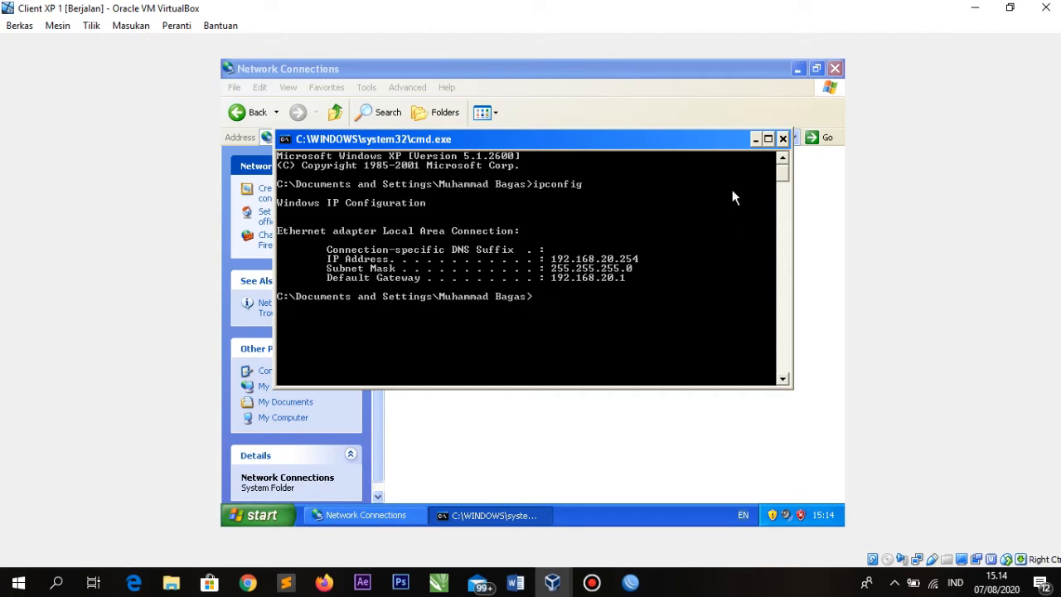
pyautogui.click(783, 140)
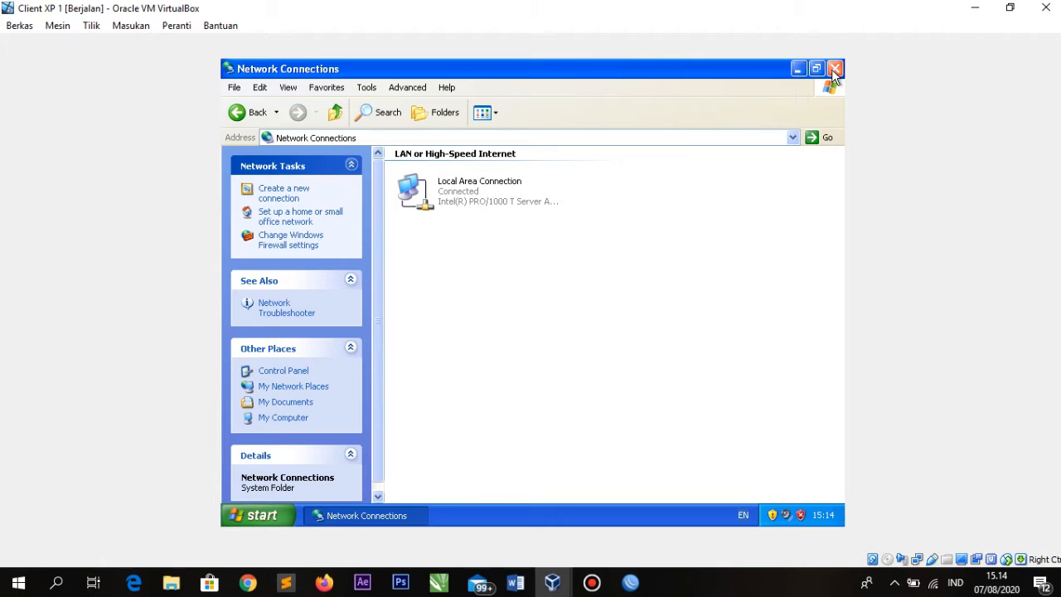
# Minimize Network Connections and ping the gateway 192.168.20.1 from a new command prompt
pyautogui.click(798, 69)
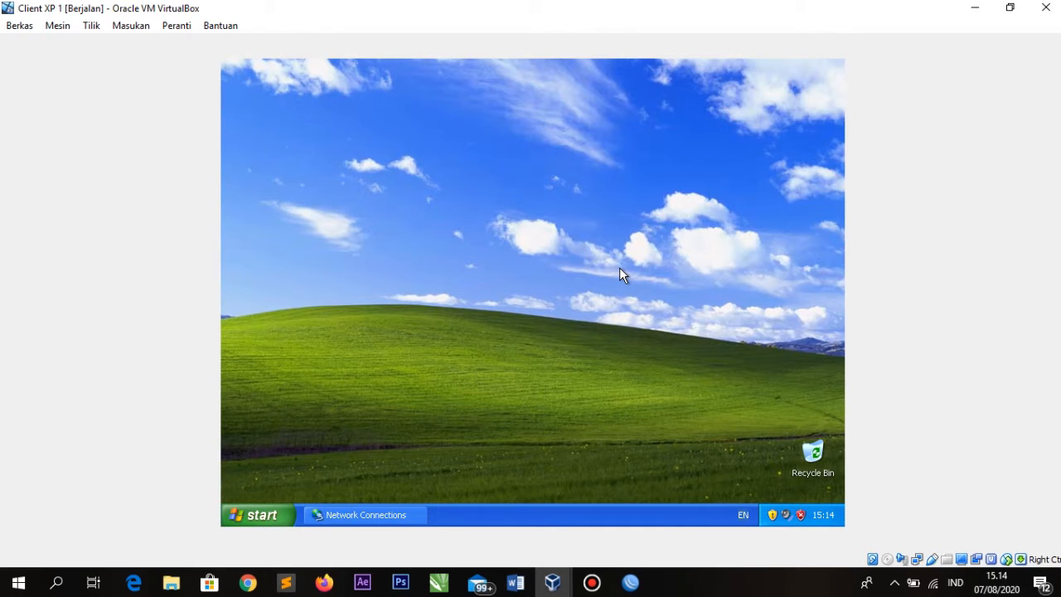
pyautogui.press('super+r')
pyautogui.press('Return')
pyautogui.write('ping 192.168.20.')
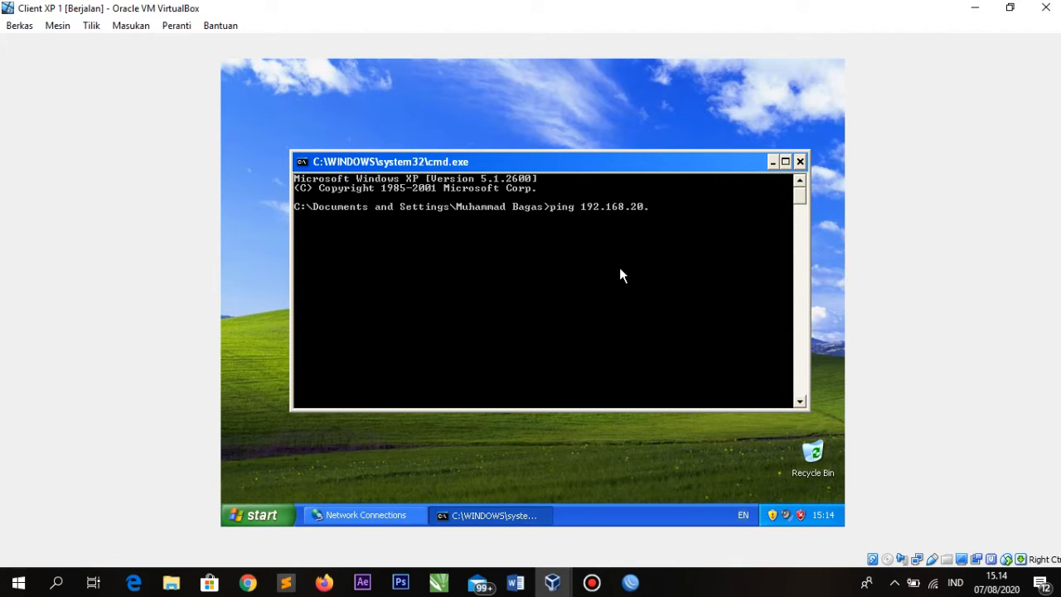
pyautogui.write('1')
pyautogui.press('Return')
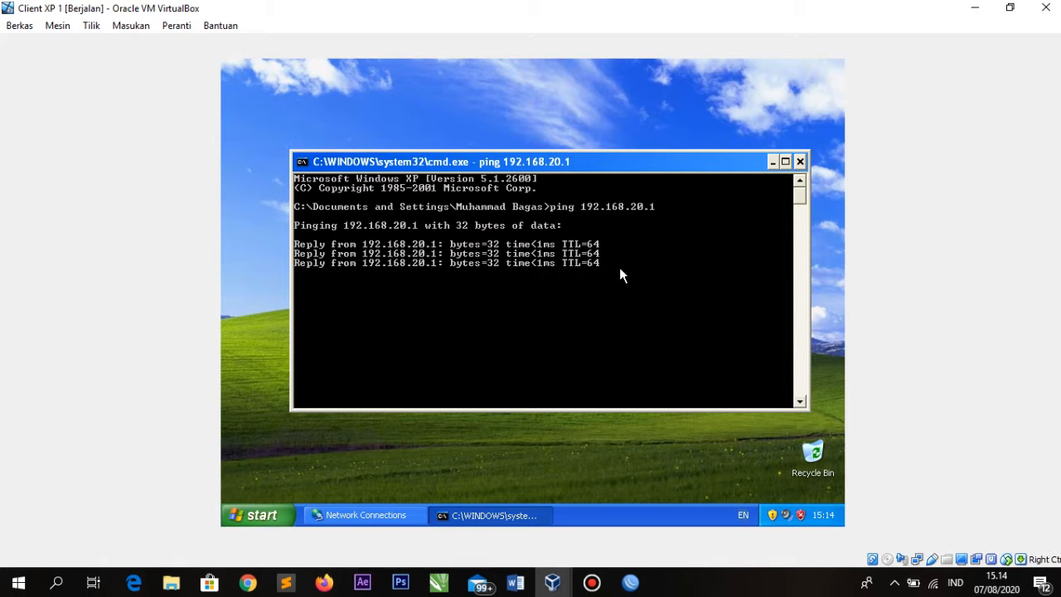
# Ping the router's address 192.168.43.69 from the XP client
pyautogui.press('Up')
pyautogui.press('BackSpace')
pyautogui.press('BackSpace')
pyautogui.press('BackSpace')
pyautogui.press('BackSpace')
pyautogui.write('43.')
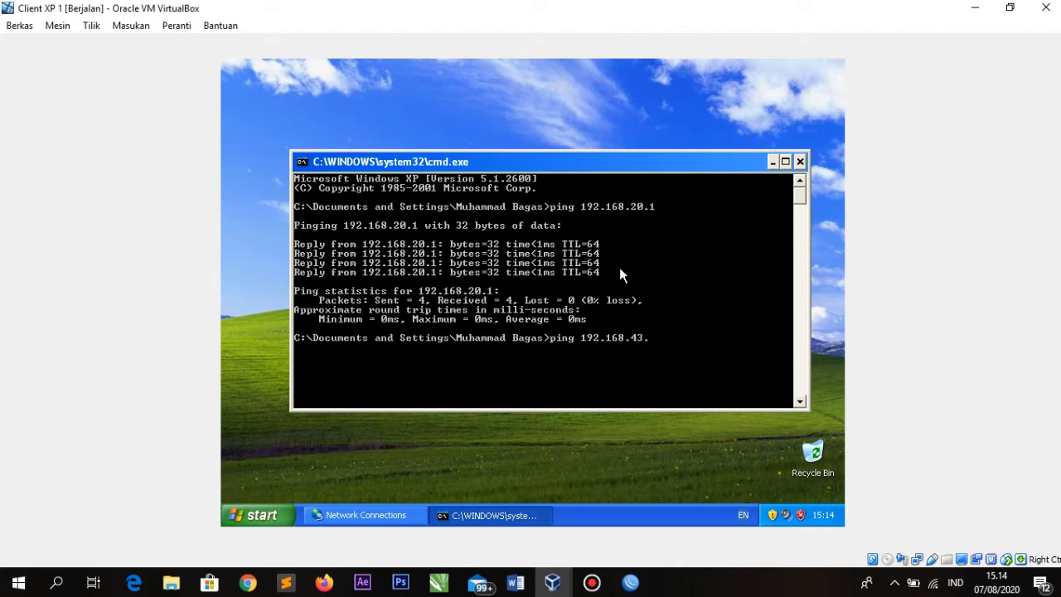
pyautogui.write('69')
pyautogui.press('Return')
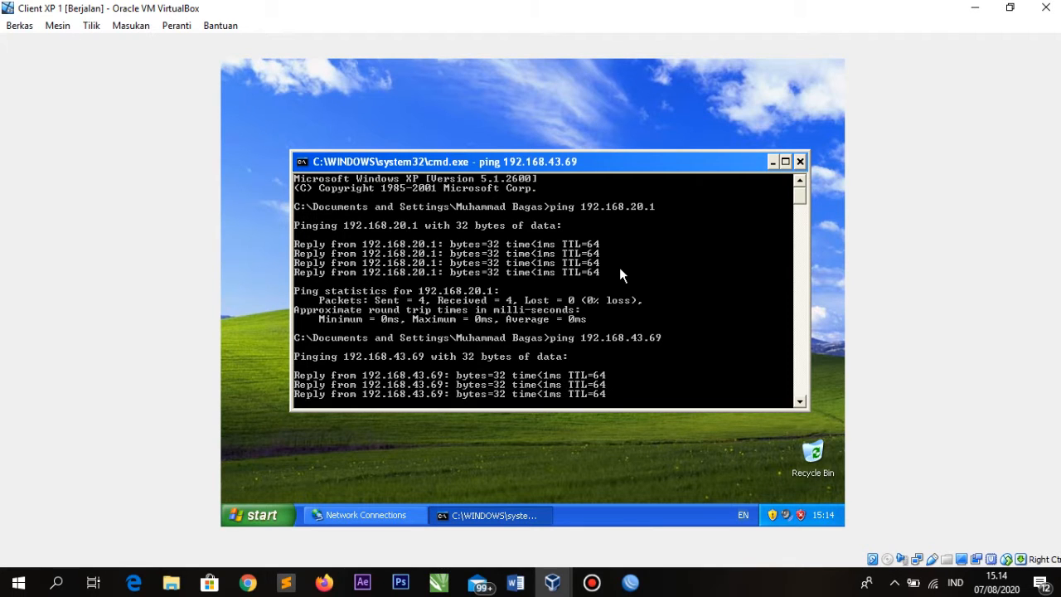
# Ping 8.8.8.8 from the XP client to test its internet access
pyautogui.press('Up')
pyautogui.press('BackSpace')
pyautogui.press('BackSpace')
pyautogui.press('BackSpace')
pyautogui.press('BackSpace')
pyautogui.press('BackSpace')
pyautogui.press('BackSpace')
pyautogui.press('BackSpace')
pyautogui.press('BackSpace')
pyautogui.press('BackSpace')
pyautogui.press('BackSpace')
pyautogui.press('BackSpace')
pyautogui.press('BackSpace')
pyautogui.press('BackSpace')
pyautogui.write('8.8.8.8')
pyautogui.press('Return')
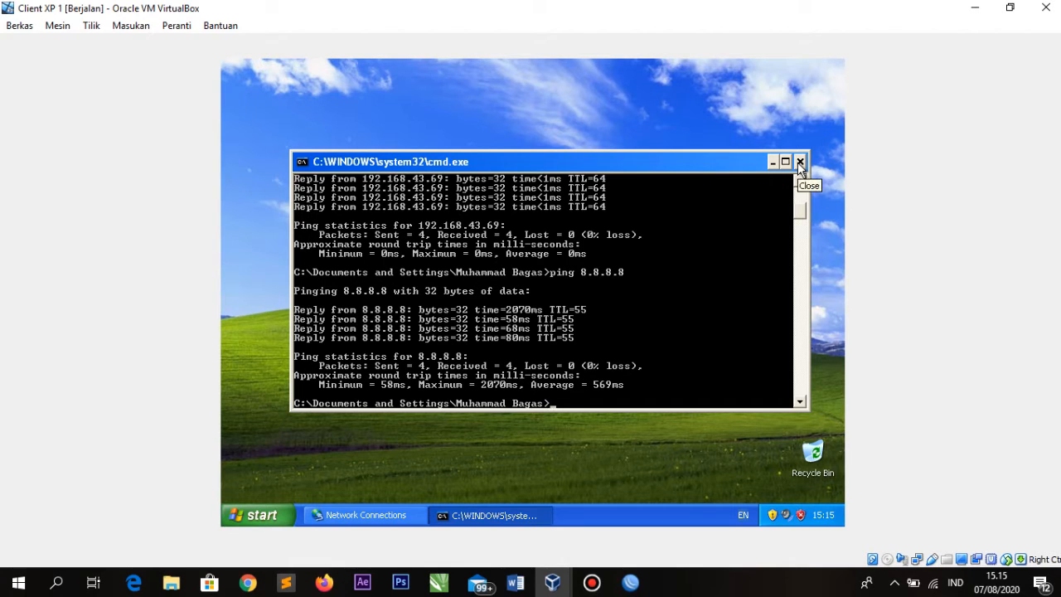
# Switch to WinBox, close the DHCP Server window and display the firewall's filter rules
pyautogui.click(630, 583)
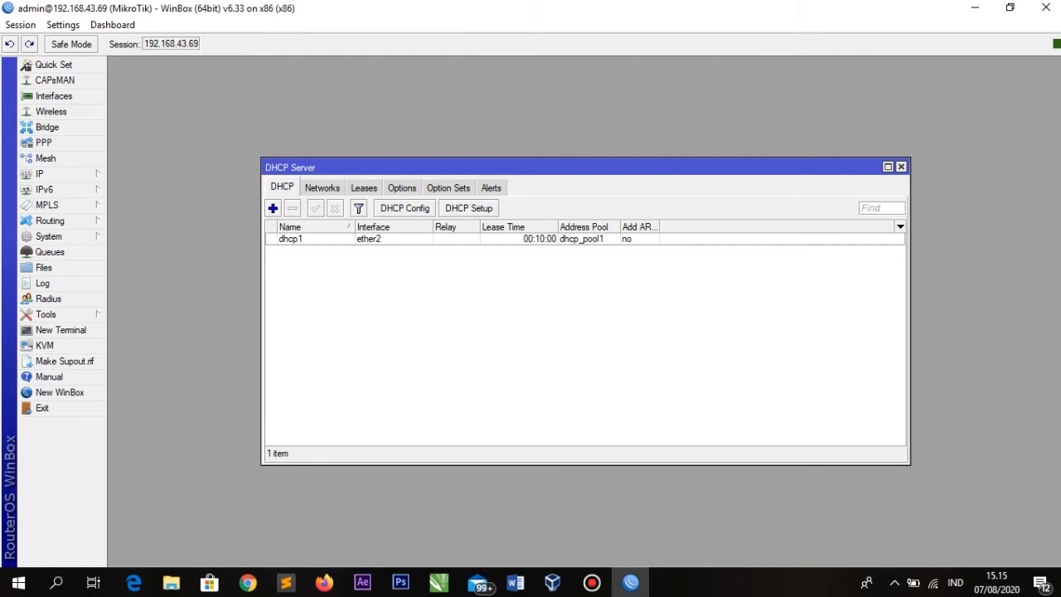
pyautogui.click(900, 166)
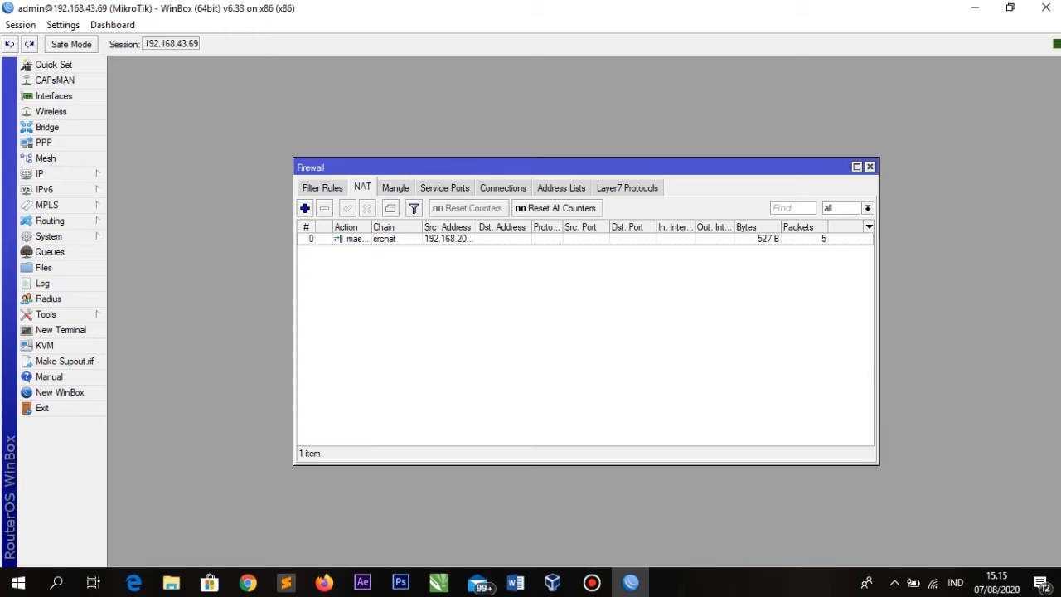
pyautogui.click(50, 174)
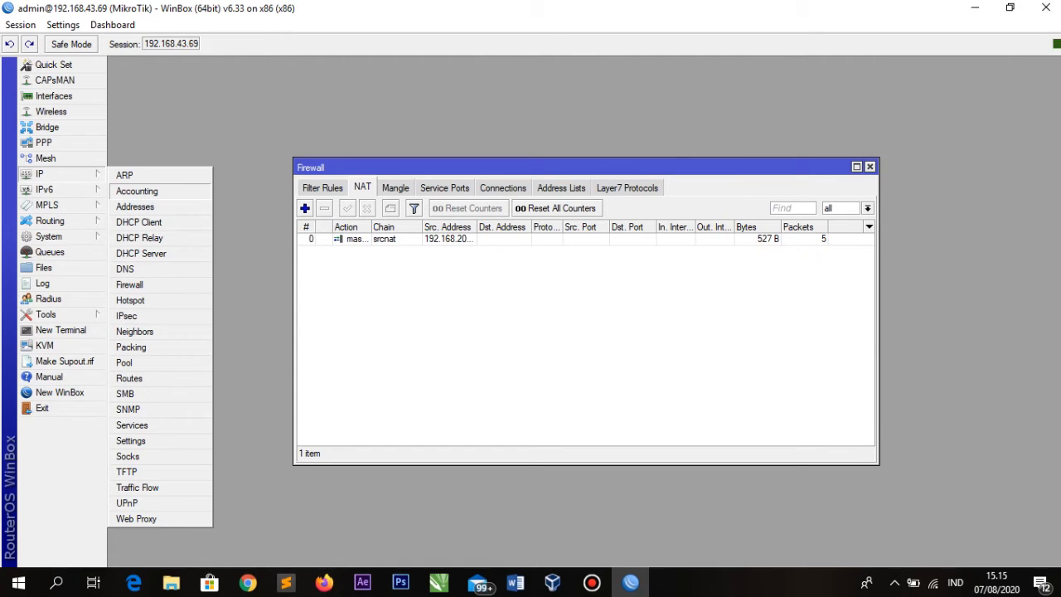
pyautogui.click(129, 285)
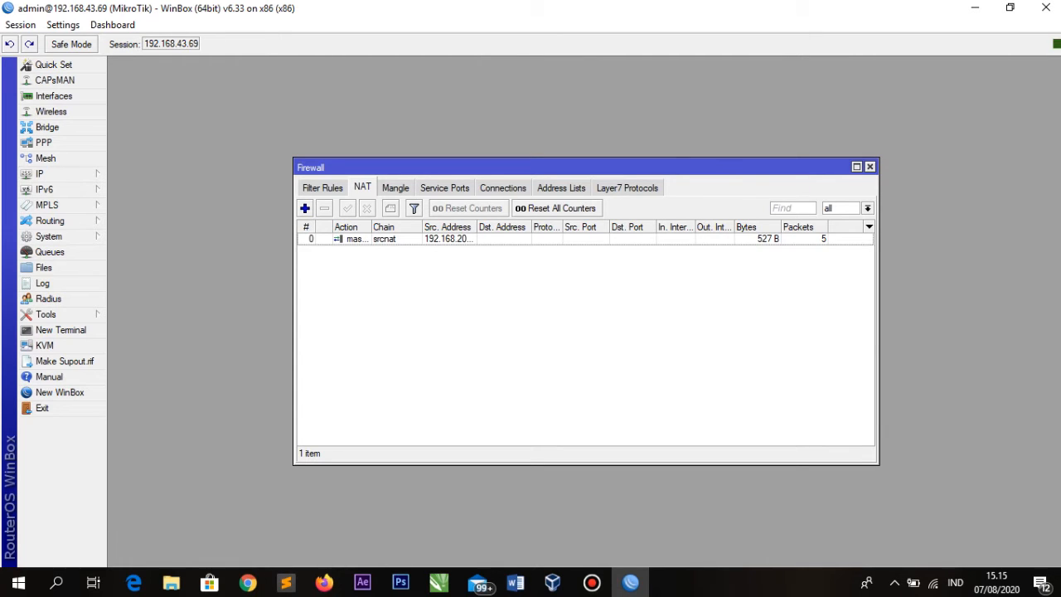
pyautogui.click(323, 188)
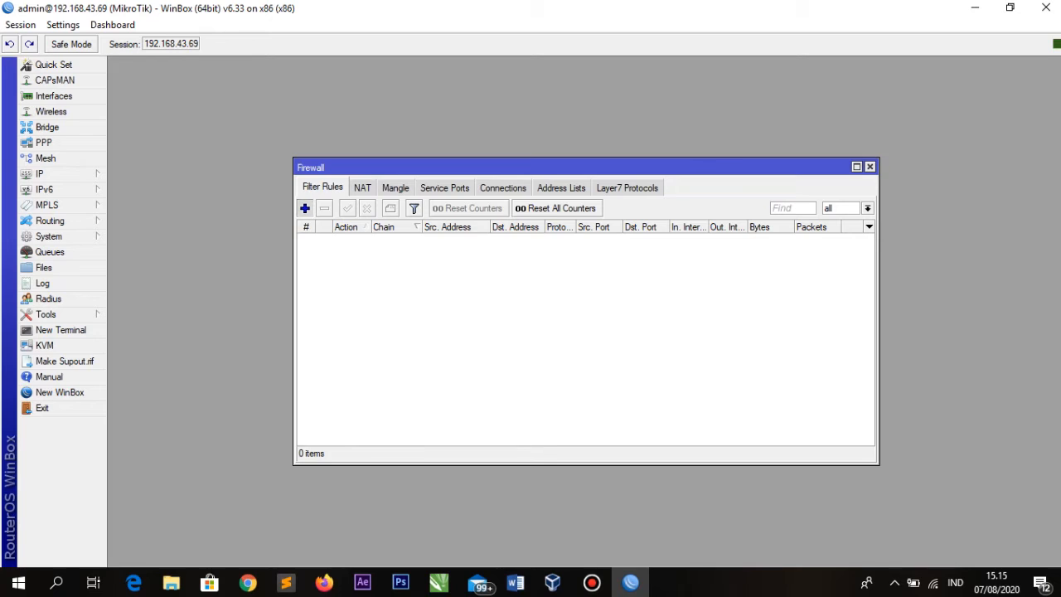
# Create a firewall filter rule in the forward chain with source address 192.168.20.254 and out interface ether1
pyautogui.click(305, 208)
pyautogui.click(462, 153)
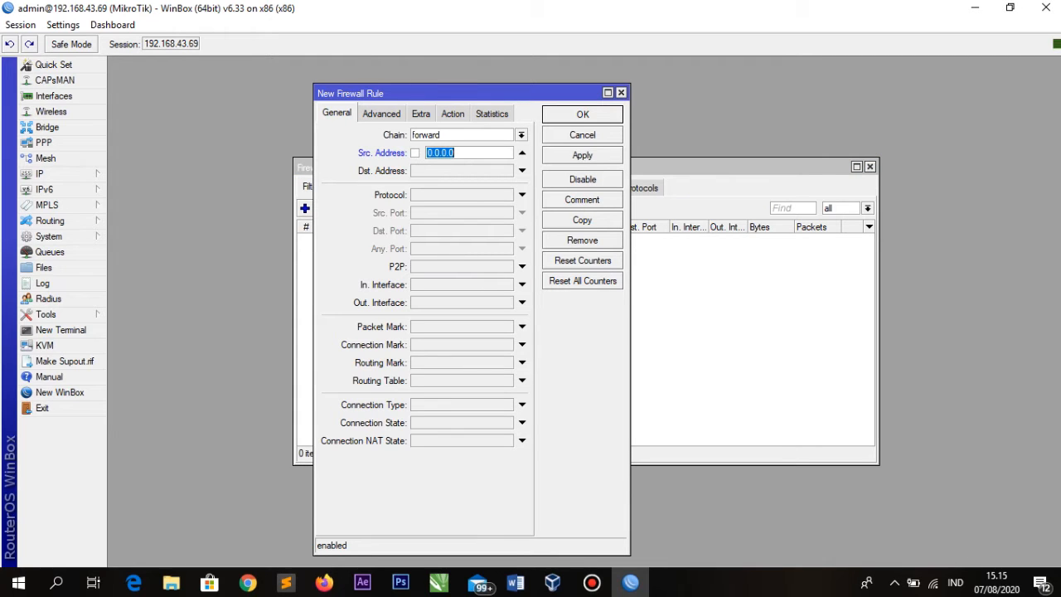
pyautogui.write('192.168.20.254')
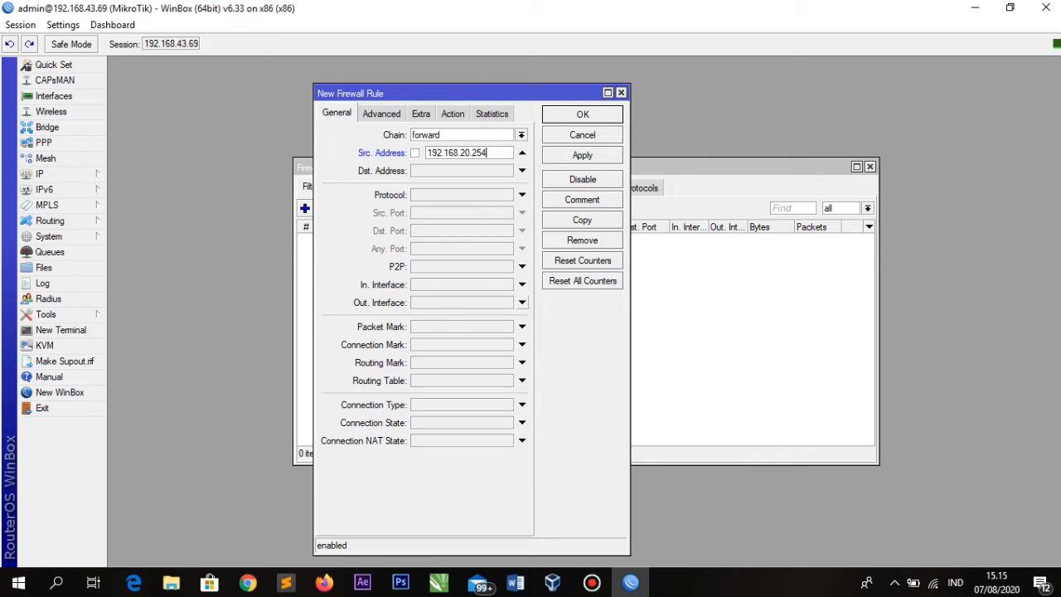
pyautogui.click(522, 303)
pyautogui.click(507, 302)
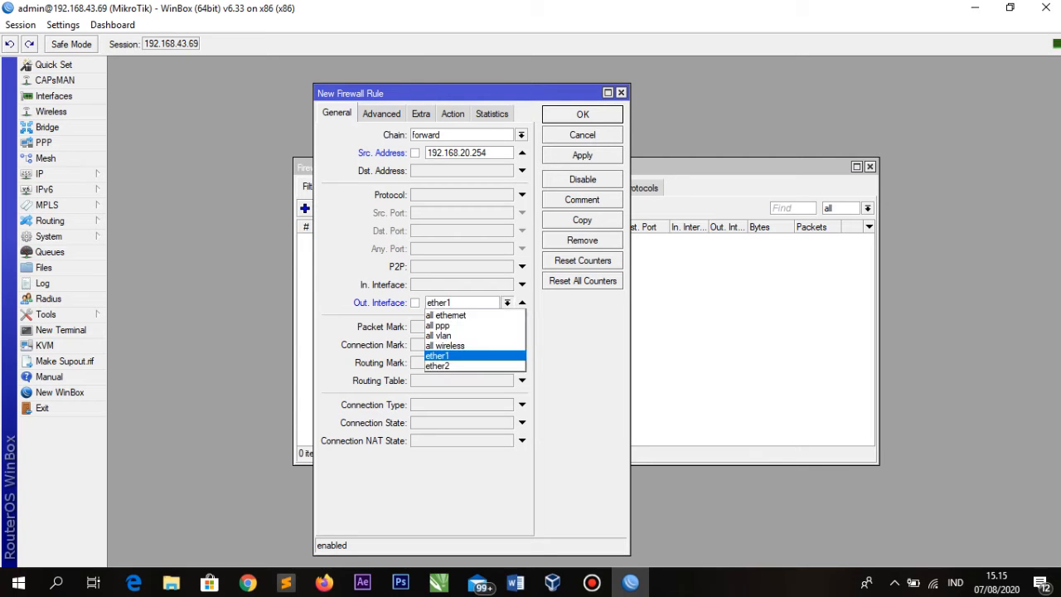
pyautogui.click(447, 355)
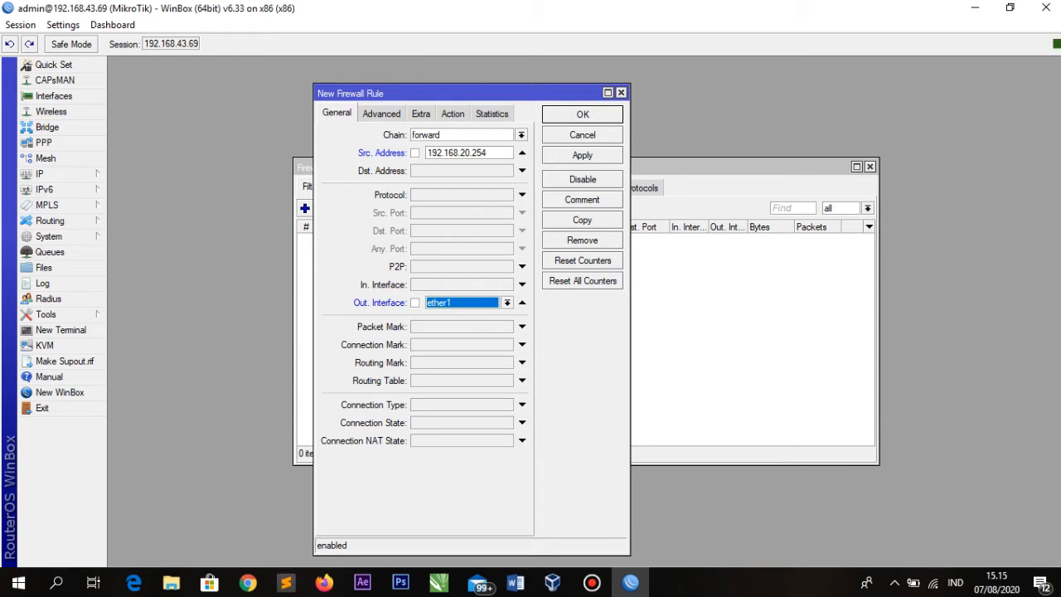
# Set the new firewall rule's action to drop and save the rule
pyautogui.click(452, 114)
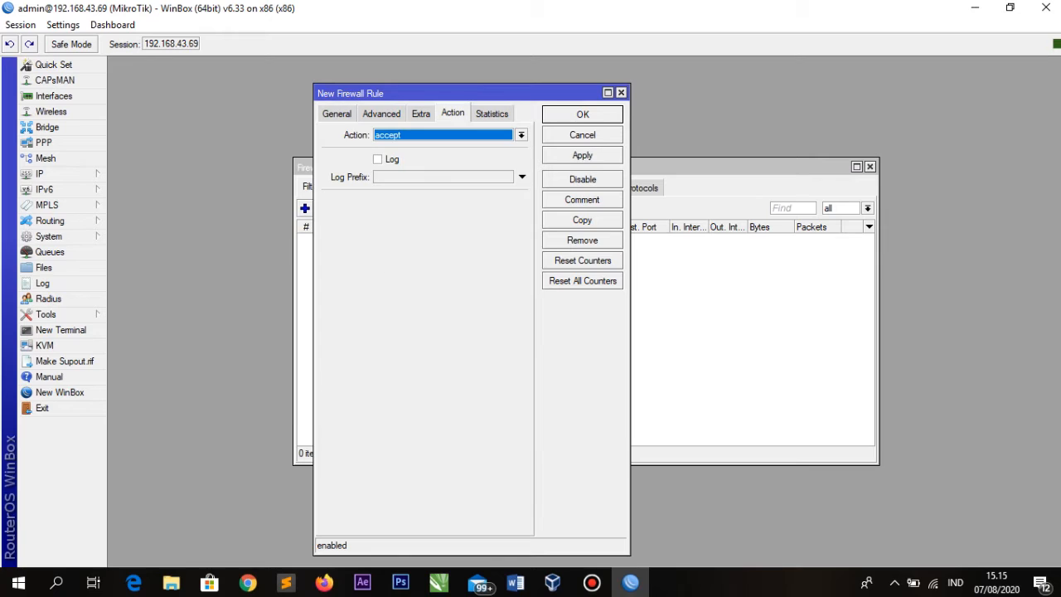
pyautogui.click(522, 135)
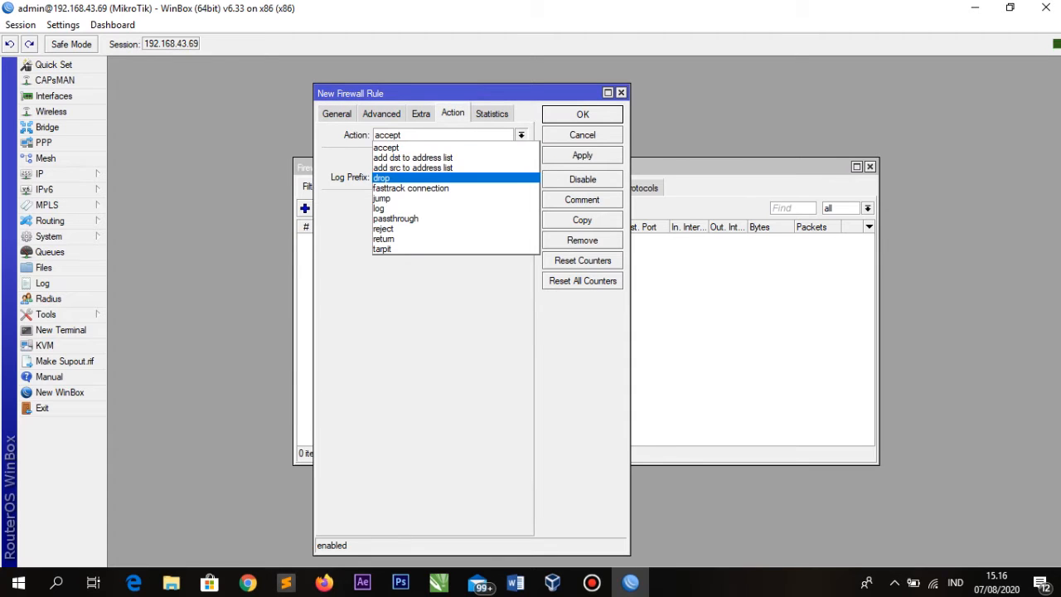
pyautogui.press('Return')
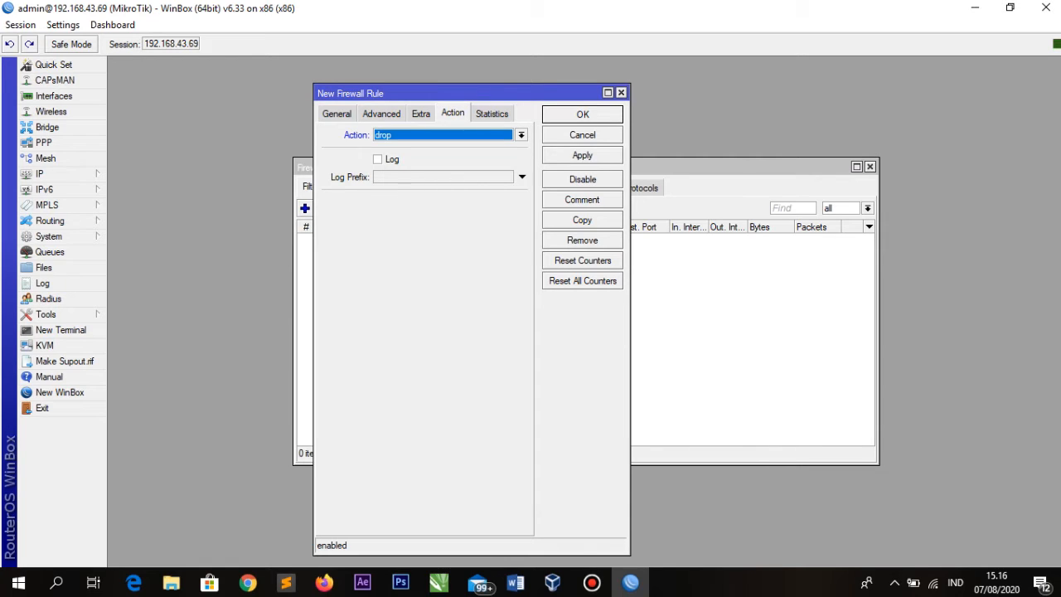
pyautogui.click(582, 155)
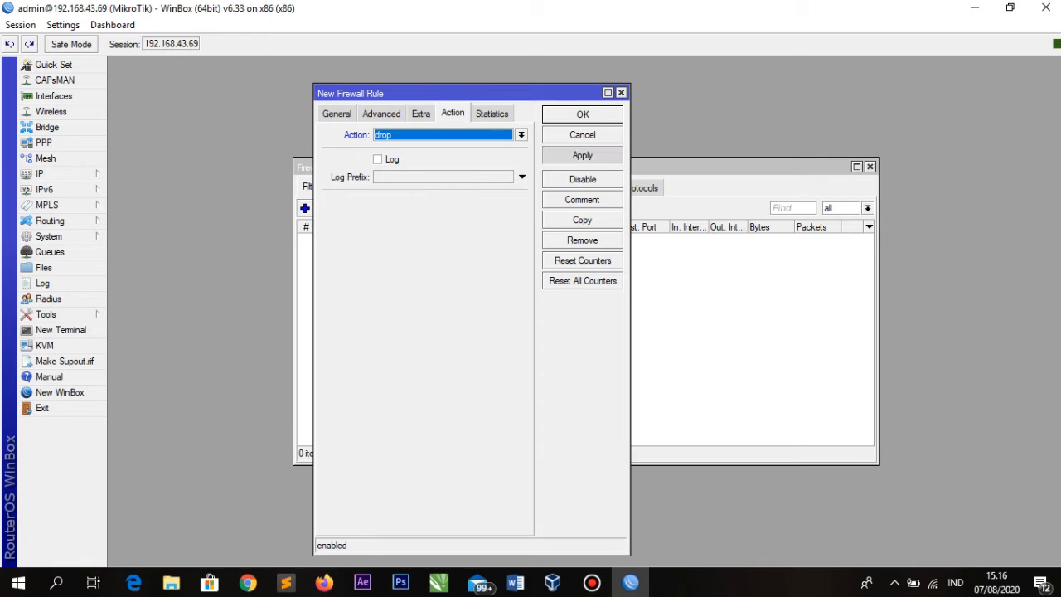
pyautogui.click(582, 113)
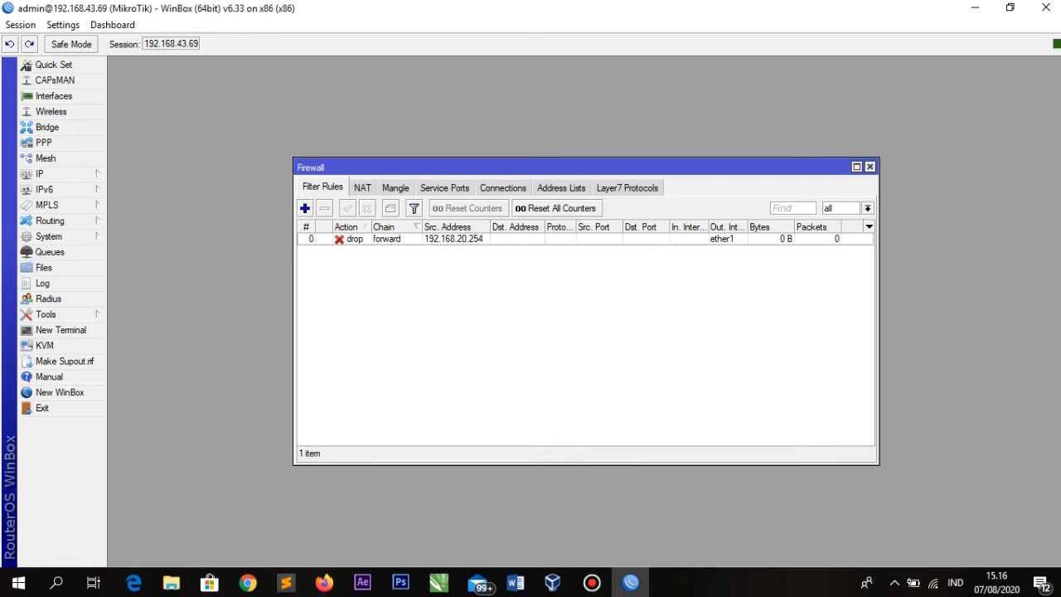
# Switch to the XP client and start a continuous ping with "ping 8.8.8.8 -t"
pyautogui.moveTo(552, 583)
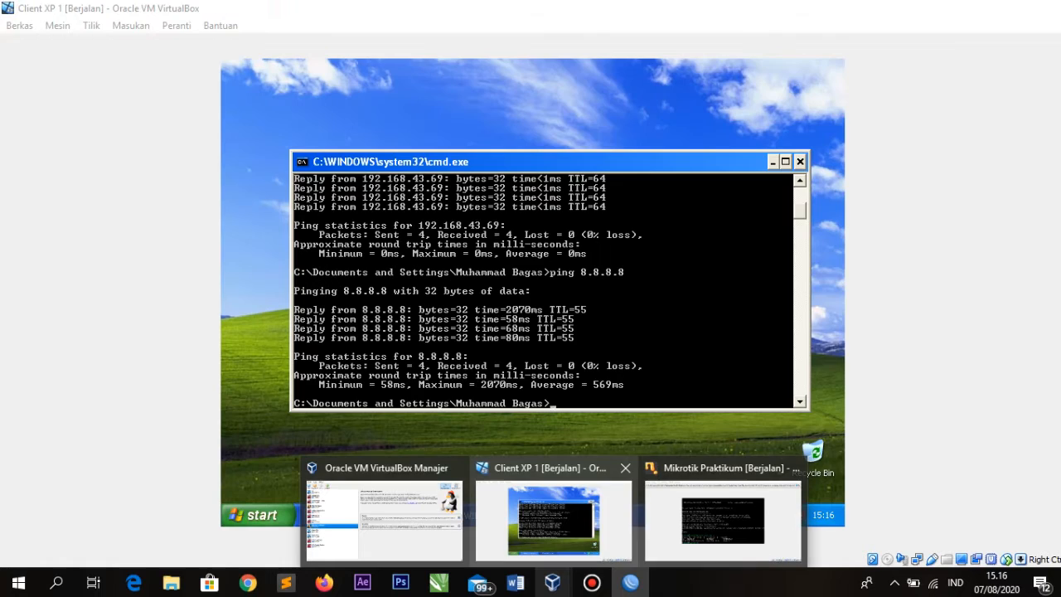
pyautogui.click(554, 516)
pyautogui.write('ping 8.8.8.8')
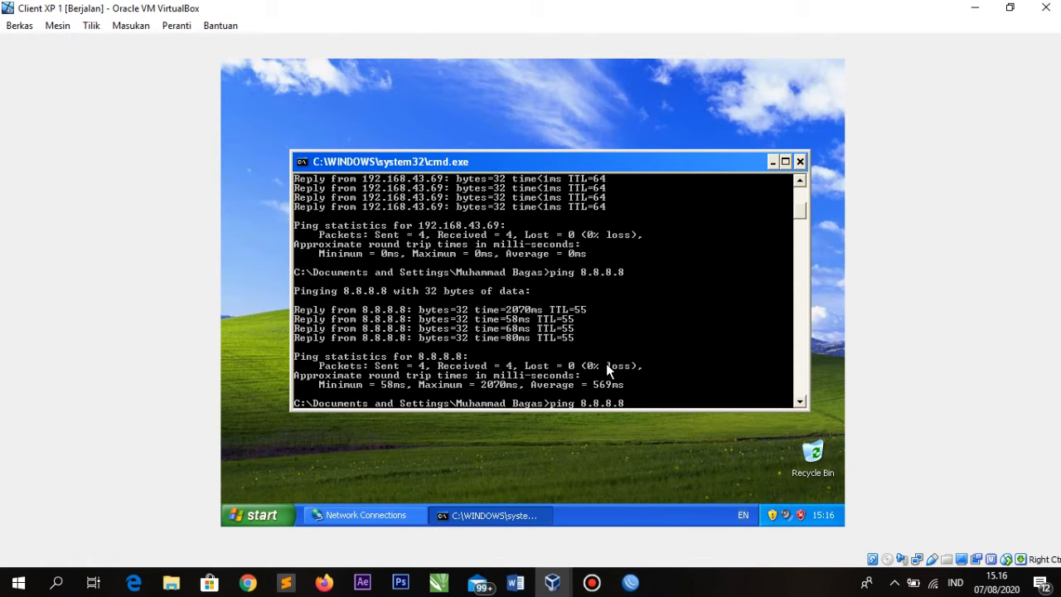
pyautogui.write(' -t')
pyautogui.press('Return')
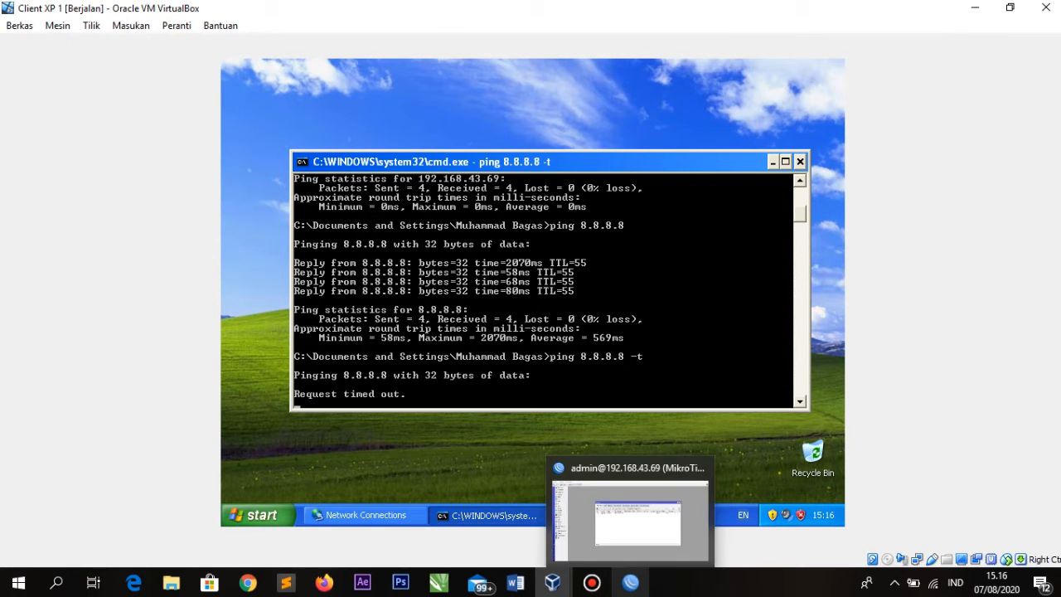
# Switch to WinBox, compare the drop rule's counters with the client's ping, and disable the rule for 192.168.20.254
pyautogui.click(631, 582)
pyautogui.click(464, 239)
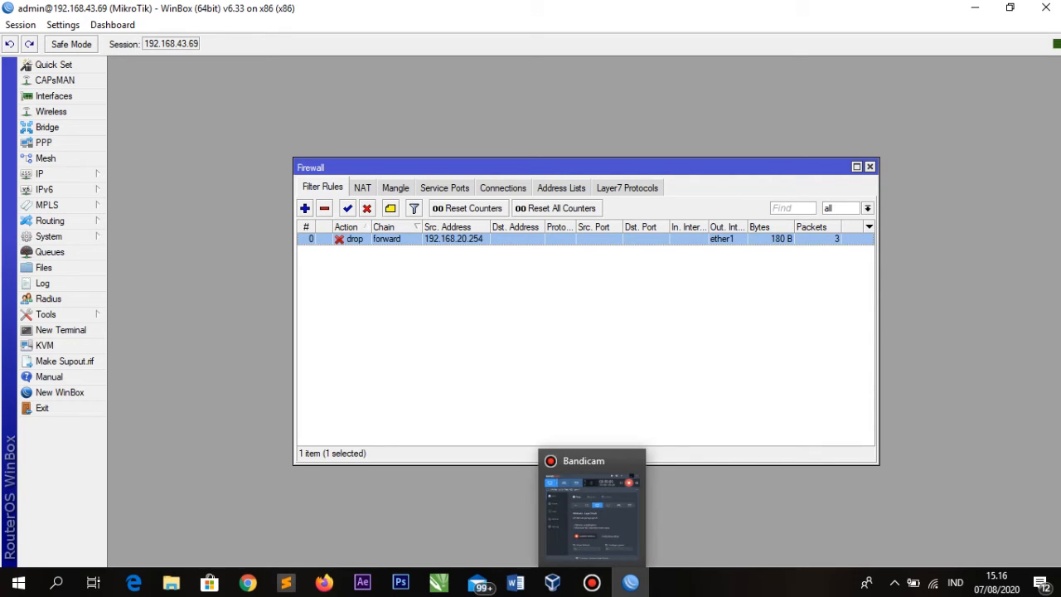
pyautogui.moveTo(552, 582)
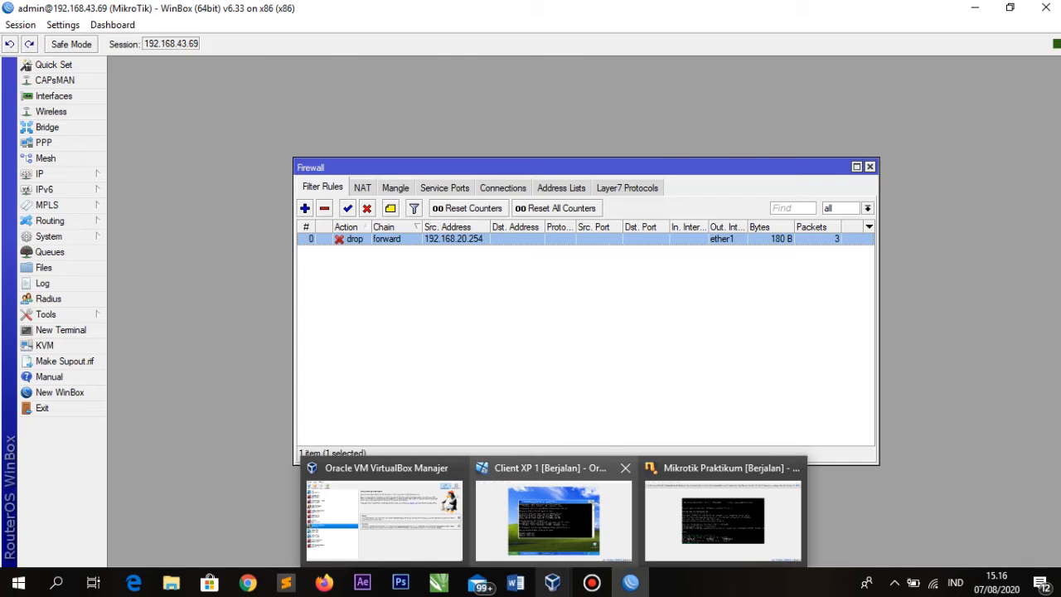
pyautogui.click(590, 522)
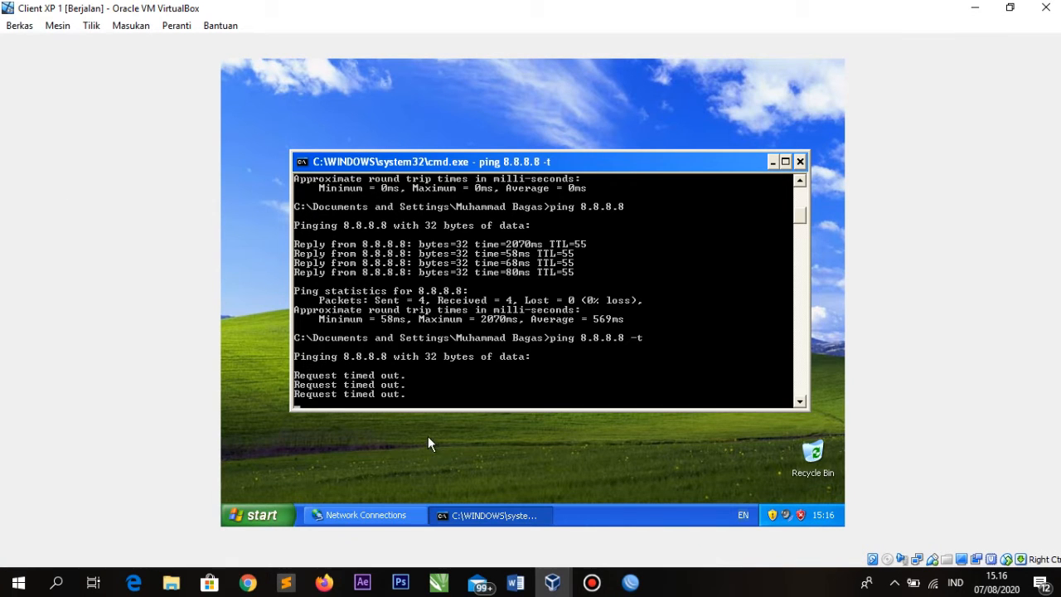
pyautogui.moveTo(630, 581)
pyautogui.click(630, 515)
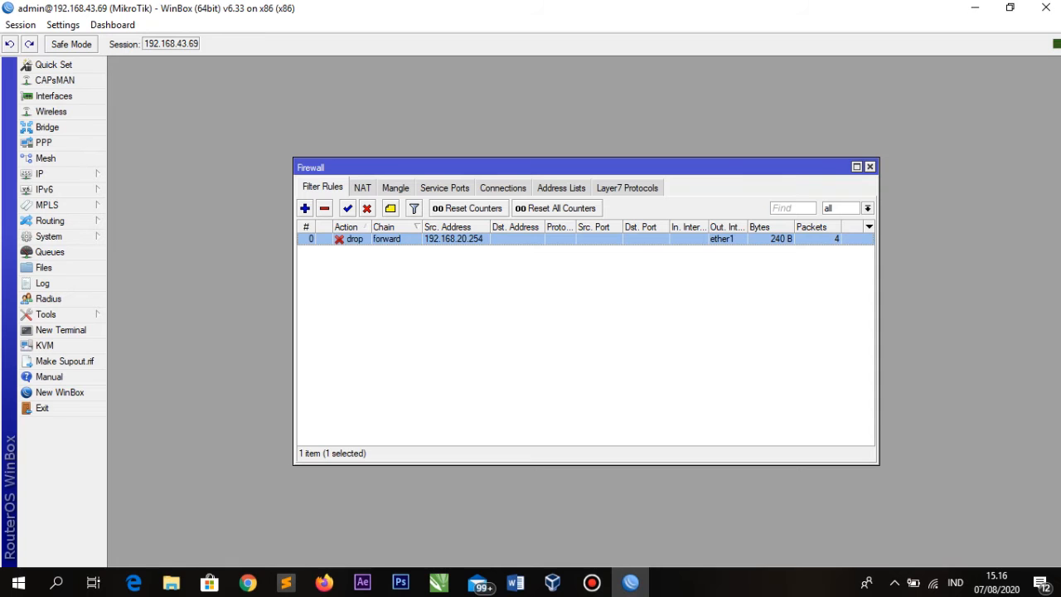
pyautogui.click(367, 208)
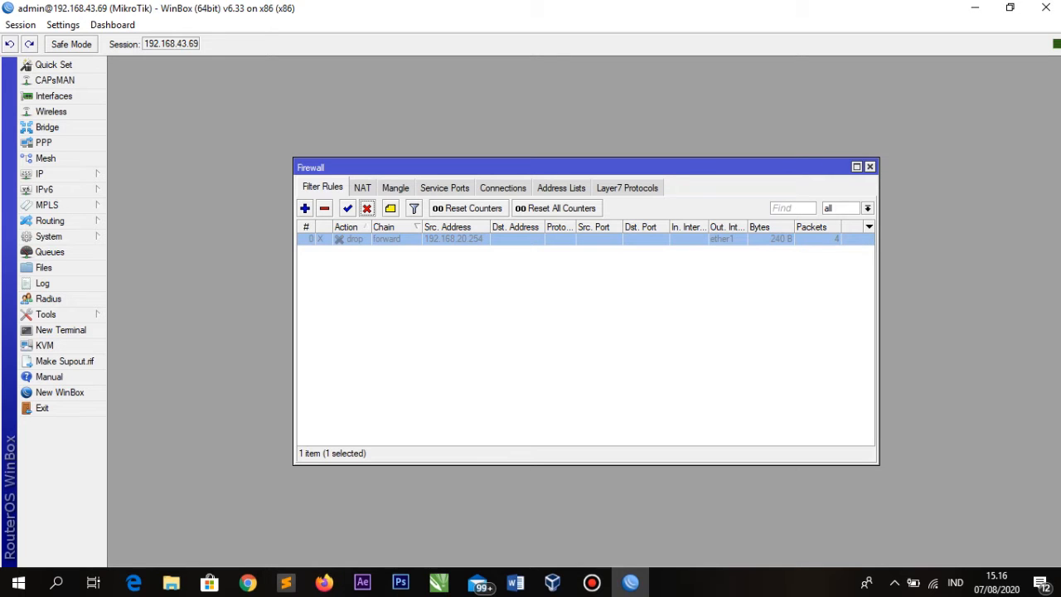
# Check the running ping to 8.8.8.8 on the XP client and return to WinBox
pyautogui.moveTo(552, 582)
pyautogui.click(545, 516)
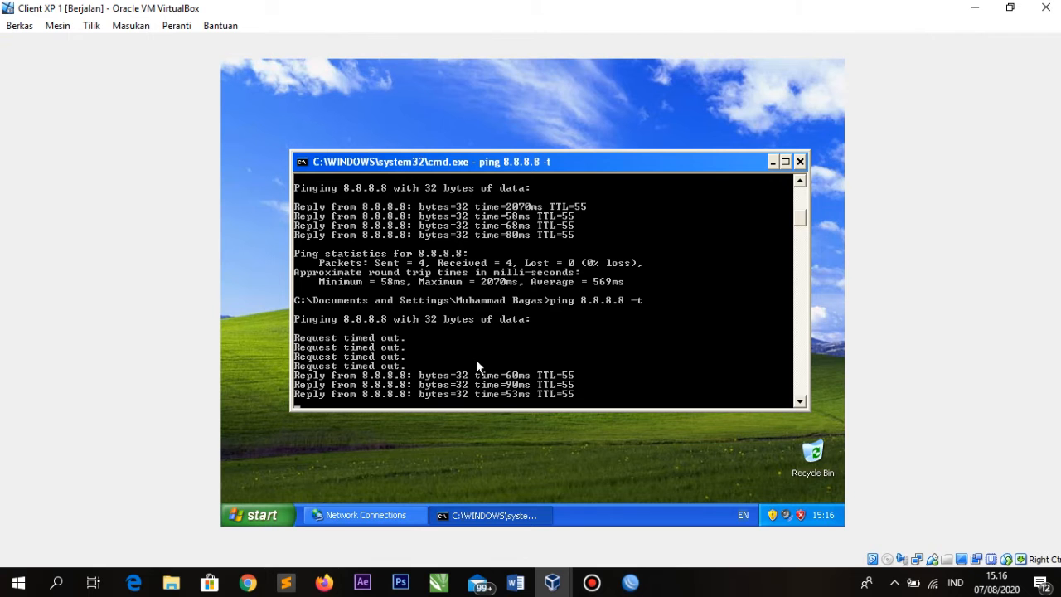
pyautogui.click(630, 582)
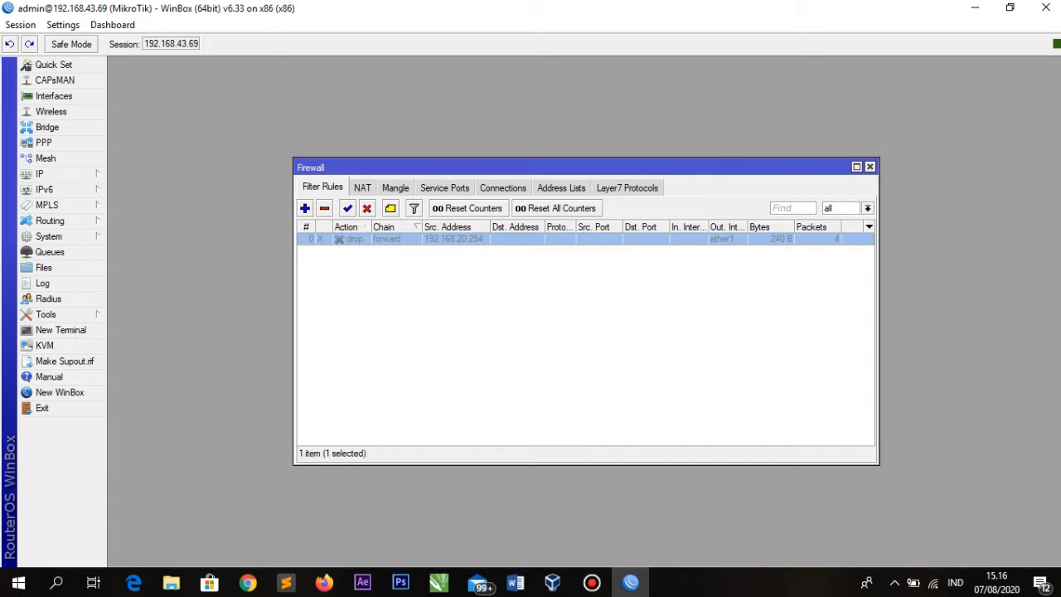
# Start a new forward-chain filter rule, show its advanced settings and restore the WinBox window to a smaller size
pyautogui.click(305, 208)
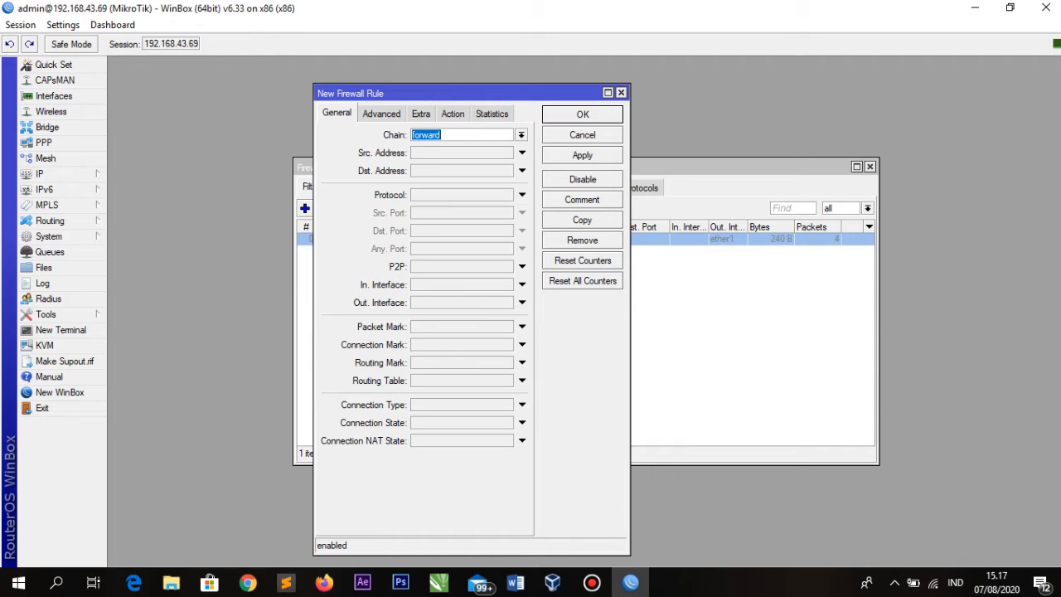
pyautogui.click(381, 113)
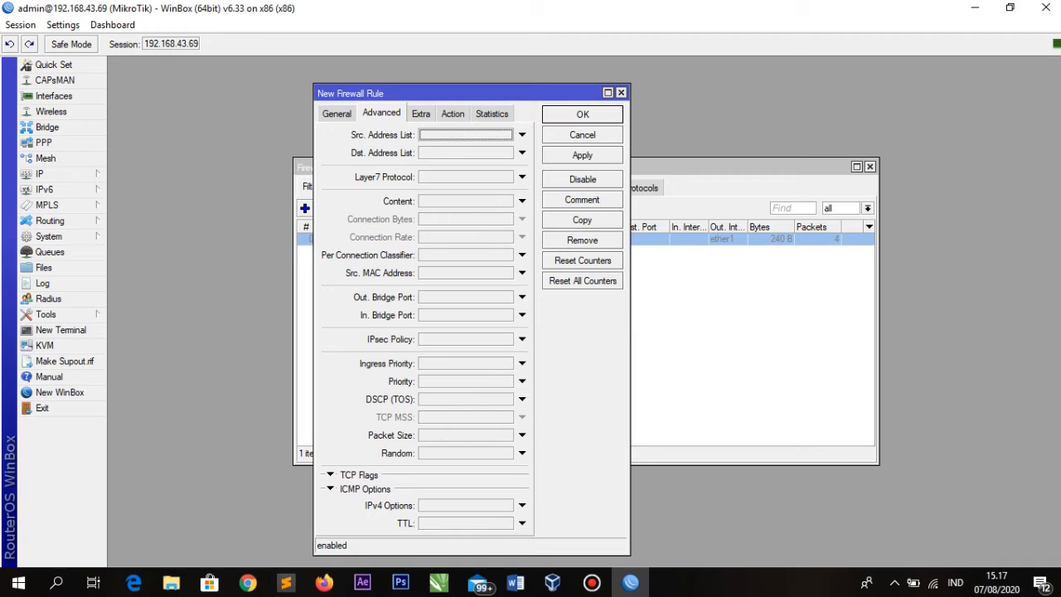
pyautogui.click(1010, 8)
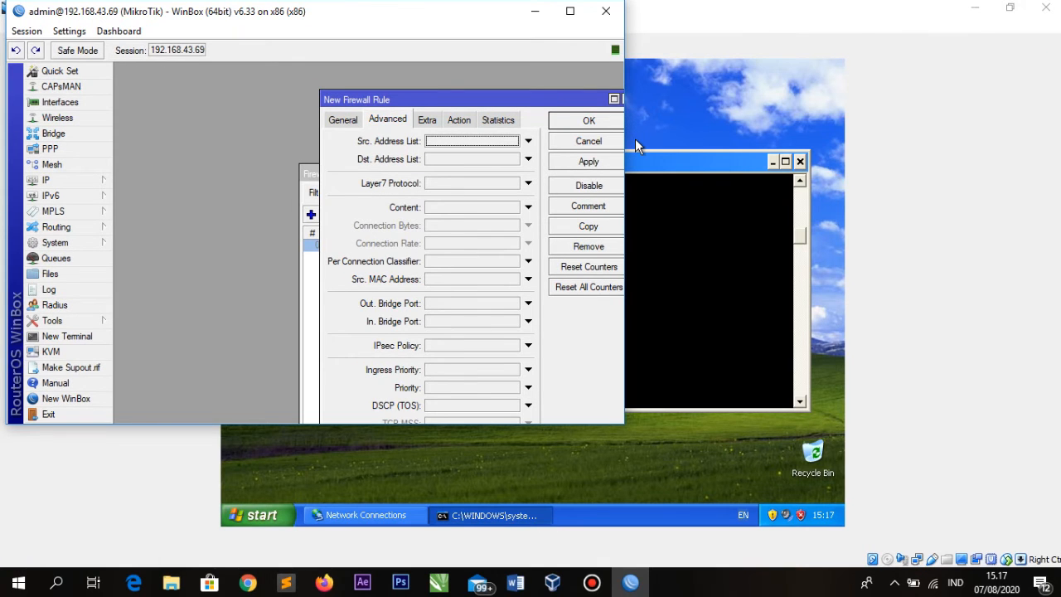
# Switch to the XP client, open the Local Area Connection's status and move its window aside
pyautogui.click(769, 248)
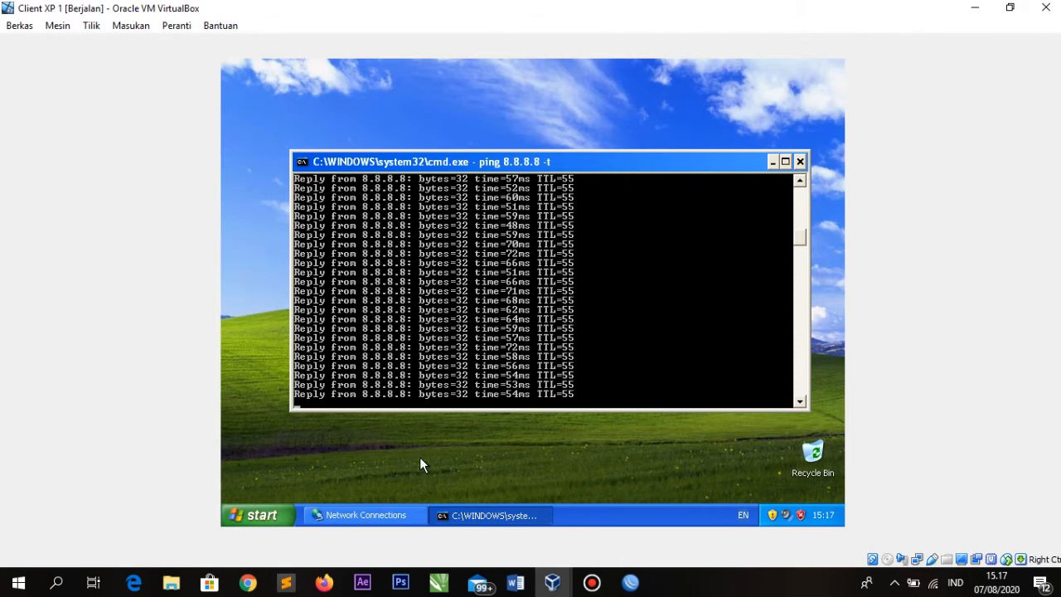
pyautogui.click(340, 515)
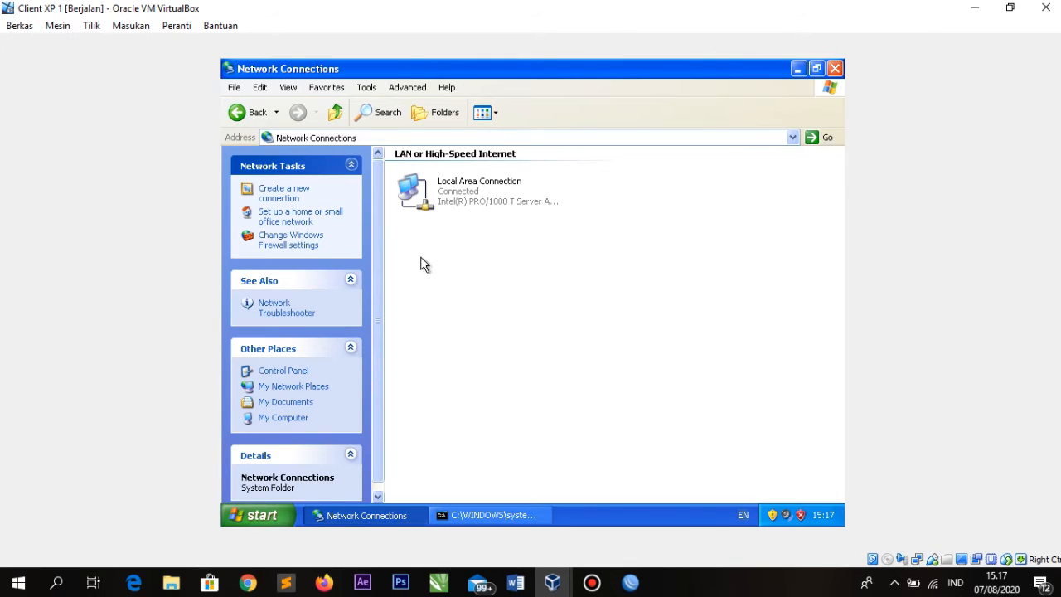
pyautogui.click(468, 193)
pyautogui.rightClick(466, 192)
pyautogui.click(487, 211)
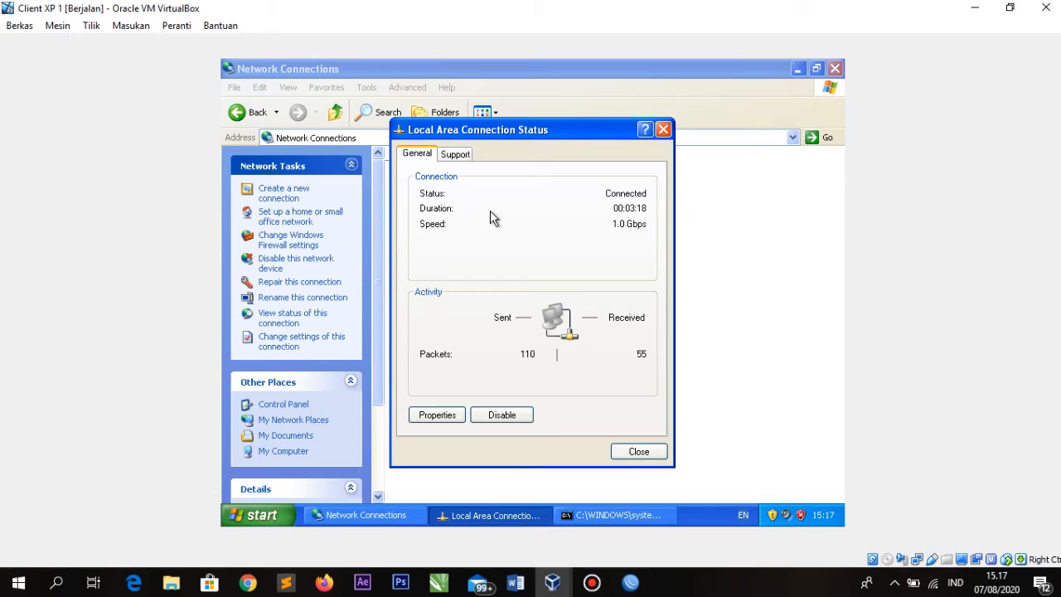
pyautogui.moveTo(525, 132); pyautogui.dragTo(707, 113)
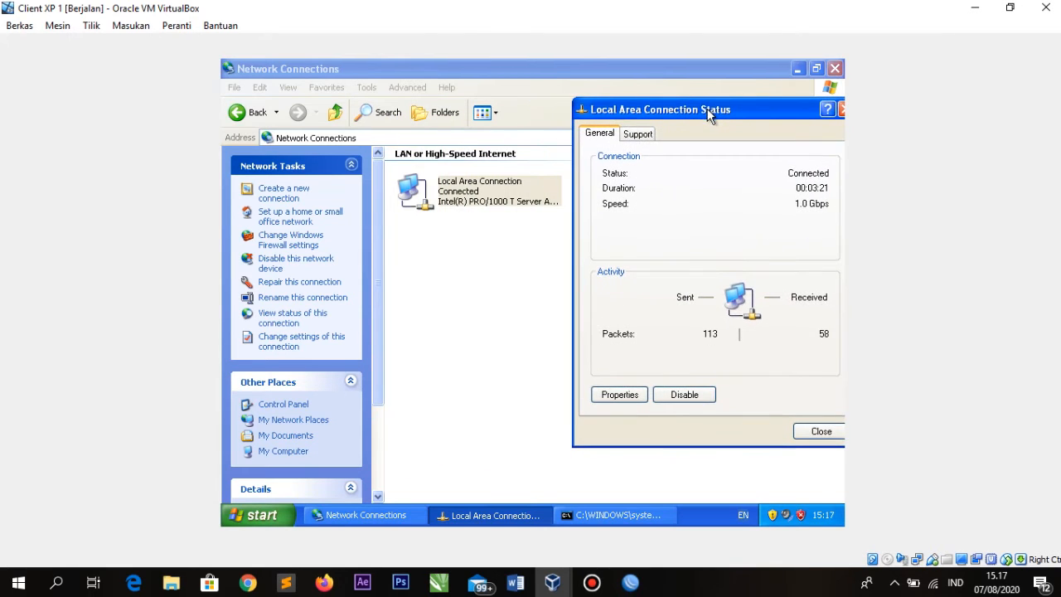
# Display the Local Area Connection's network connection details and select its physical address
pyautogui.rightClick(464, 204)
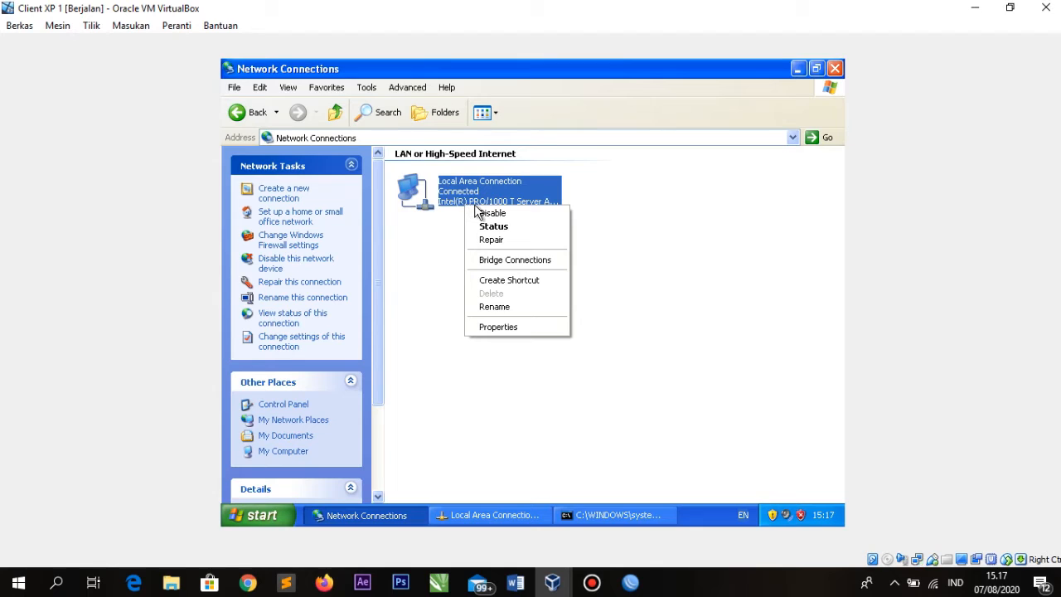
pyautogui.click(638, 383)
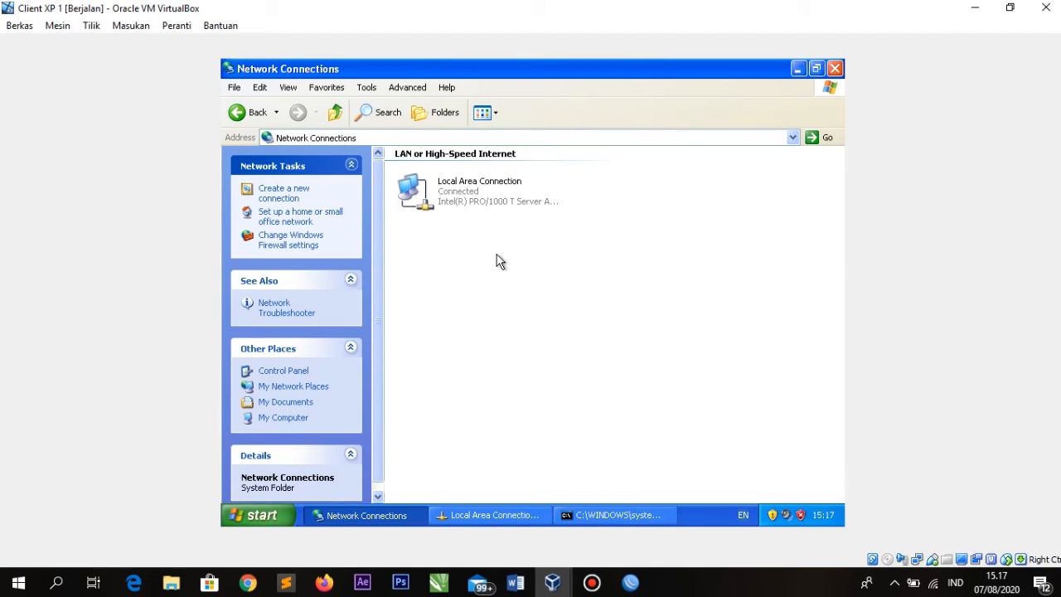
pyautogui.rightClick(486, 196)
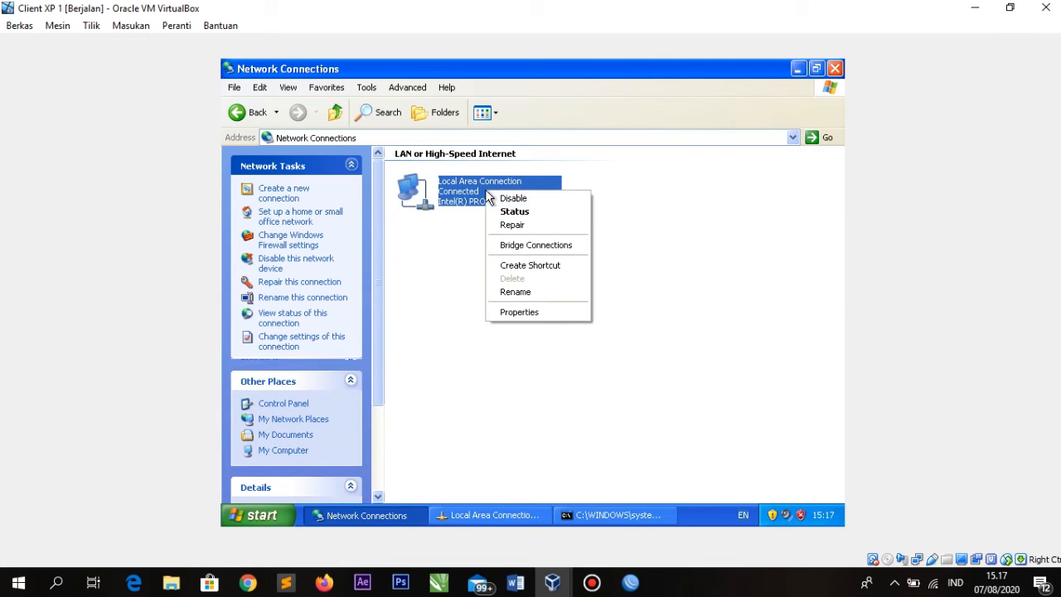
pyautogui.click(513, 214)
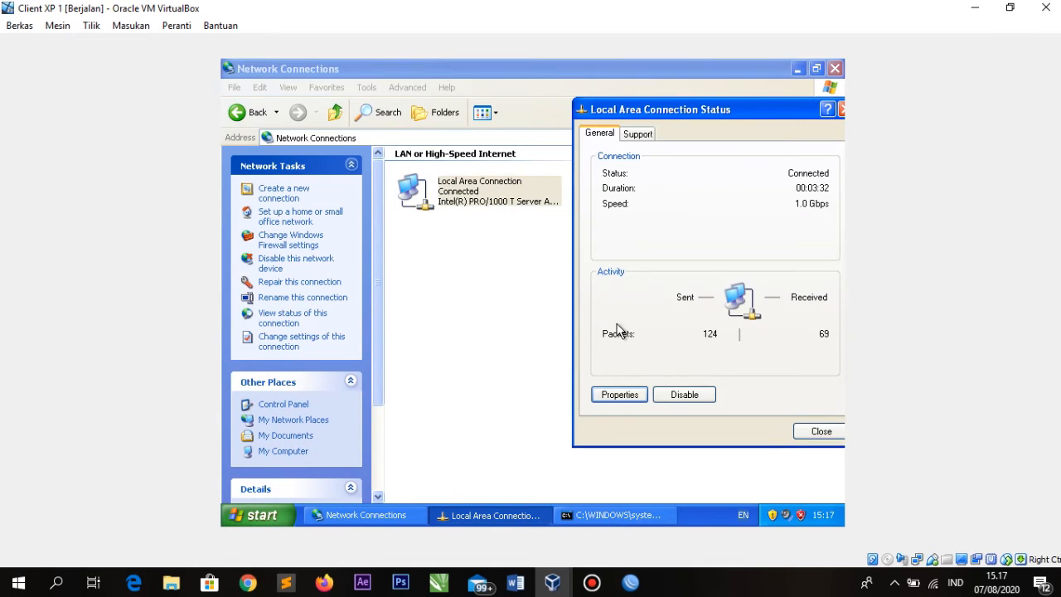
pyautogui.click(639, 134)
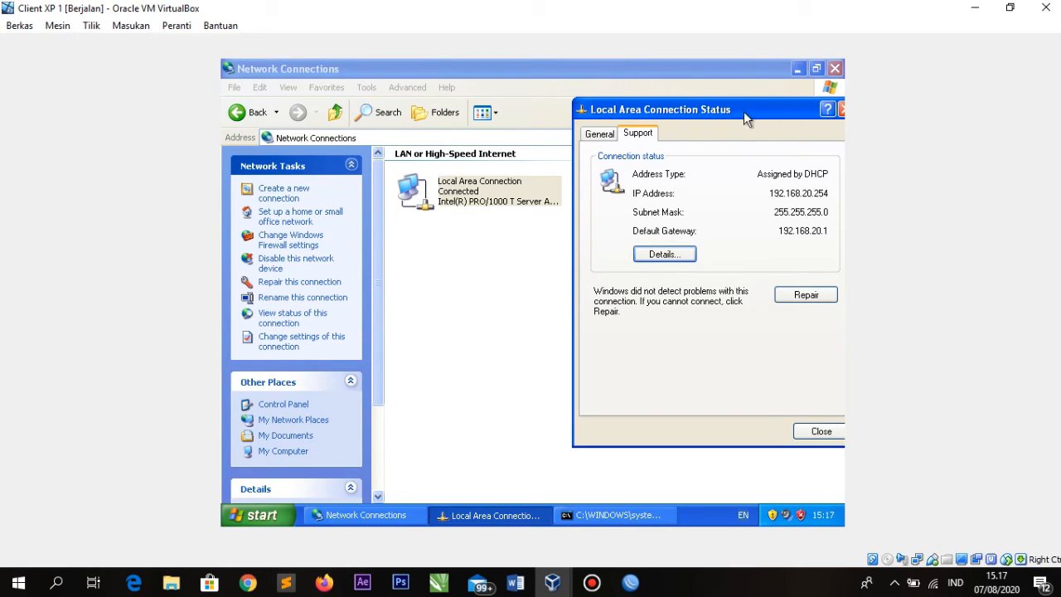
pyautogui.click(663, 254)
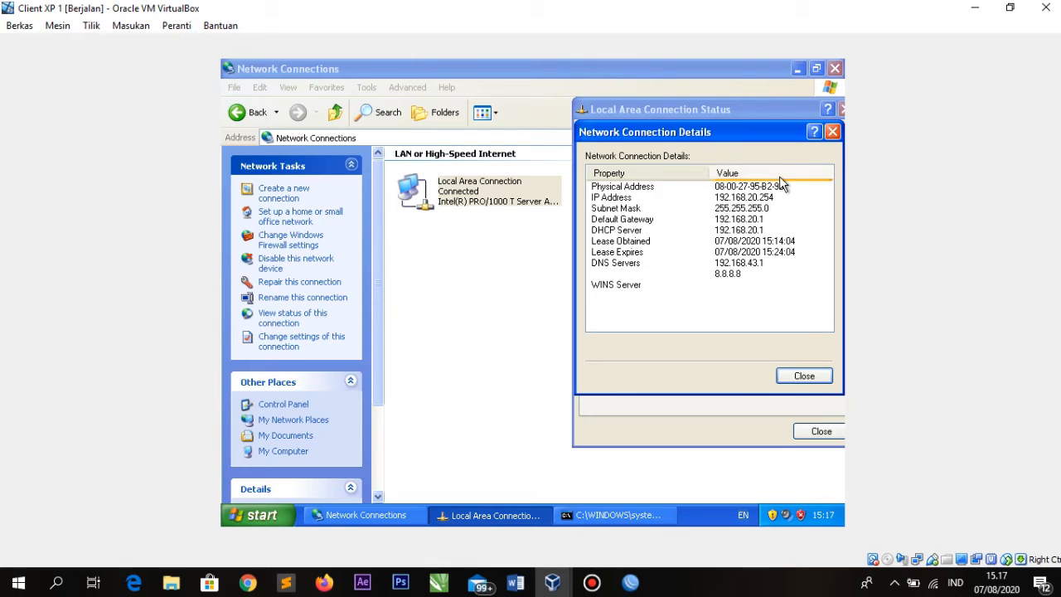
pyautogui.click(762, 187)
# Switch to WinBox, set the new rule's source MAC address to 08-00-27-95-B2-93 and save the rule
pyautogui.click(630, 583)
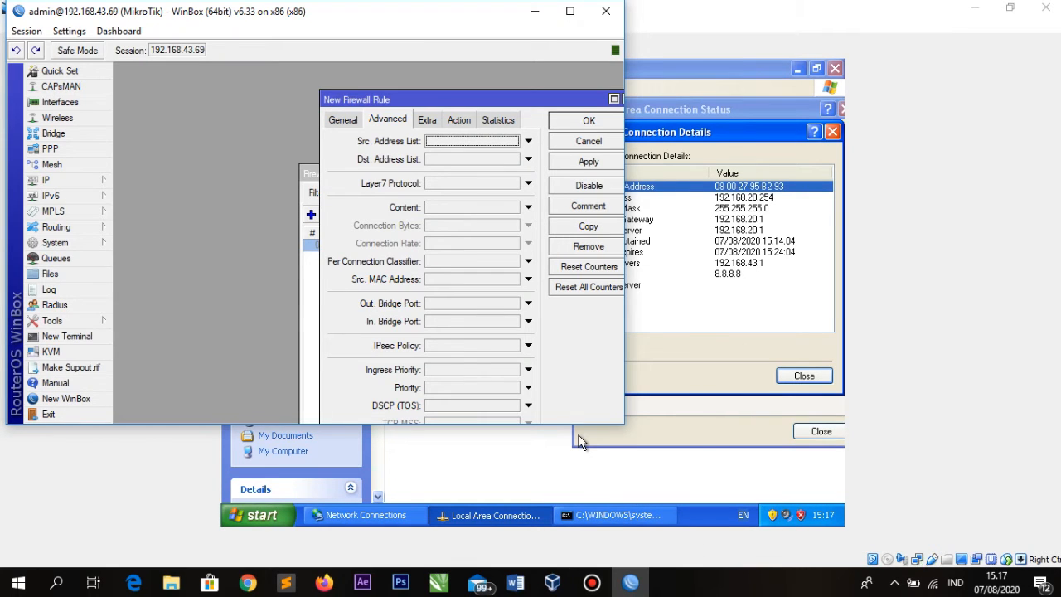
pyautogui.click(528, 279)
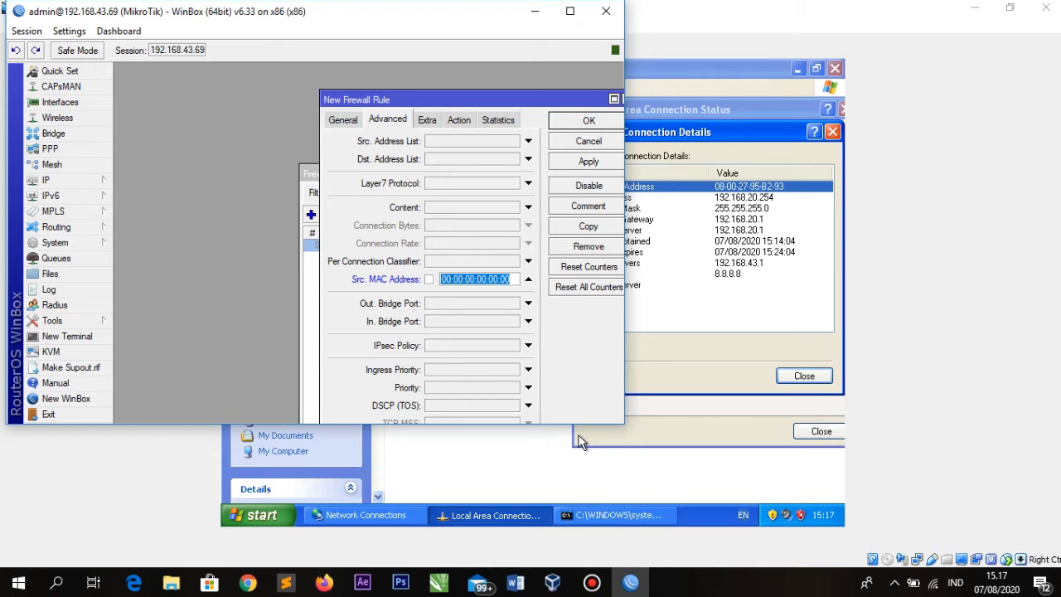
pyautogui.write('08-00-2')
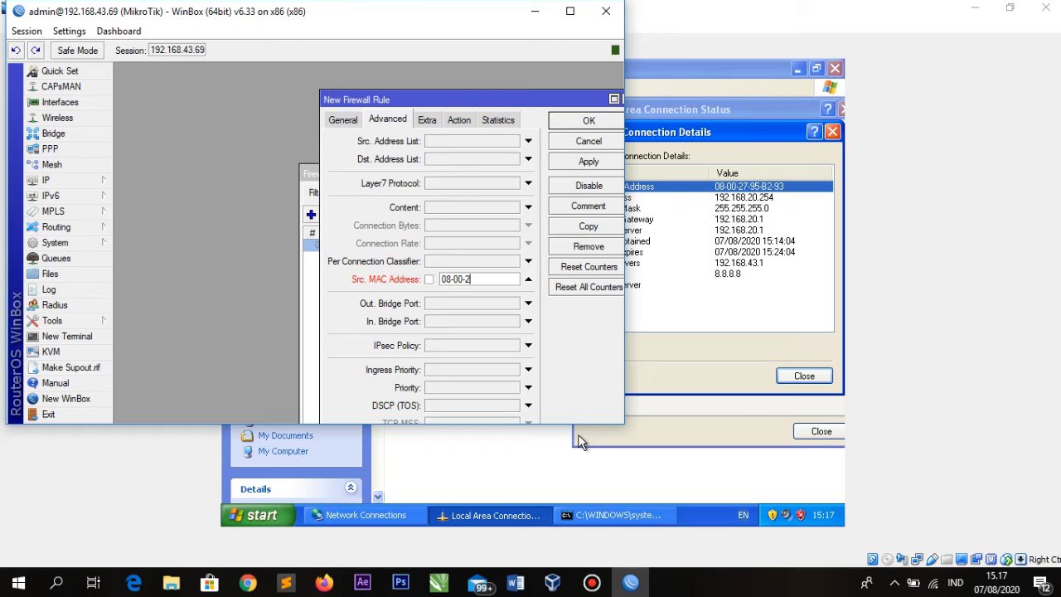
pyautogui.write('7-95-B2-93')
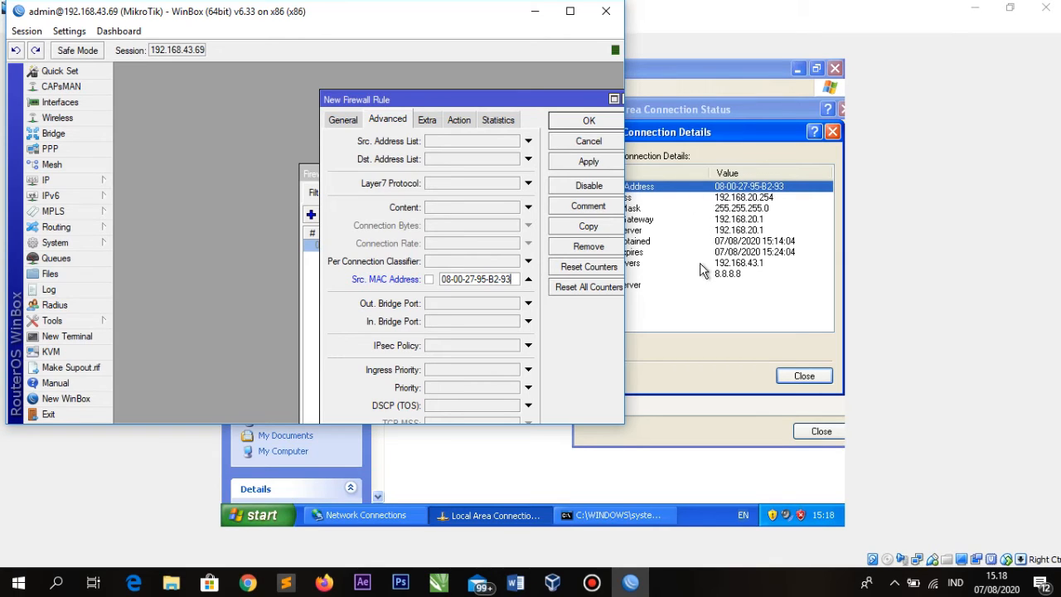
pyautogui.click(589, 162)
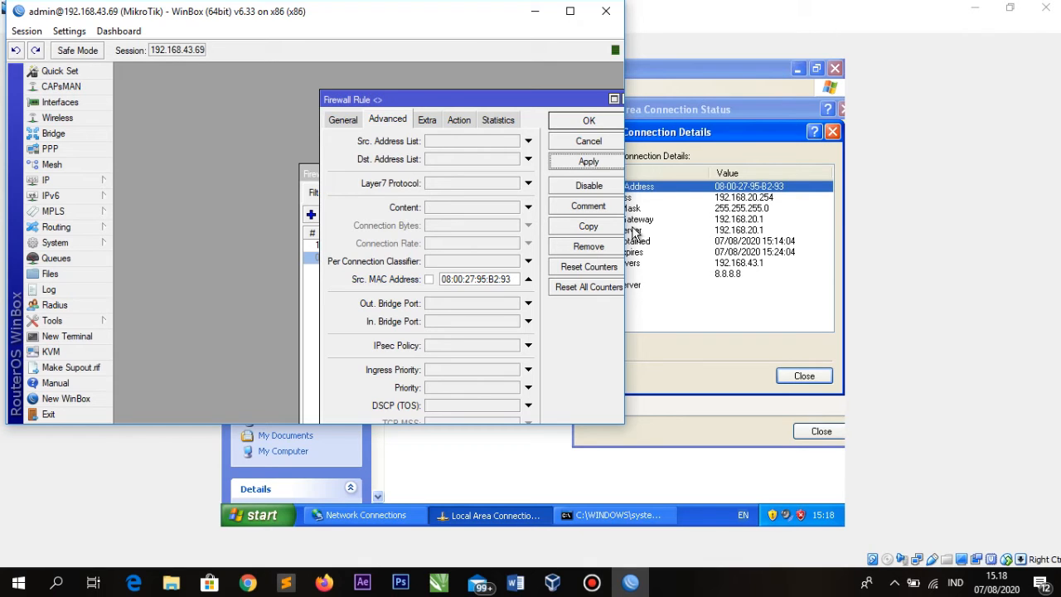
pyautogui.click(588, 121)
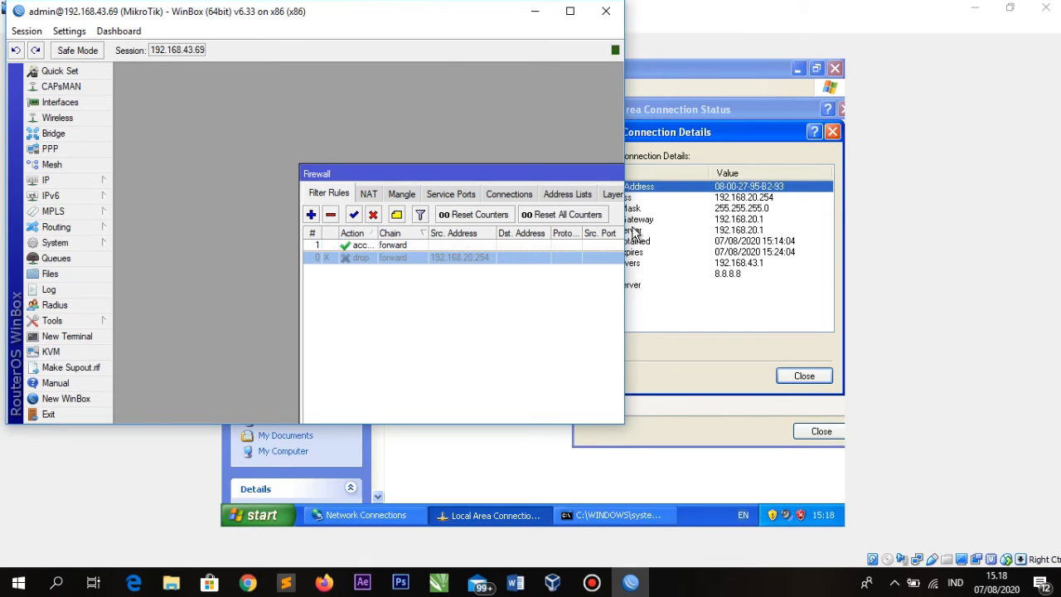
# Set the action of the source MAC address firewall rule to drop and save the rule
pyautogui.doubleClick(392, 245)
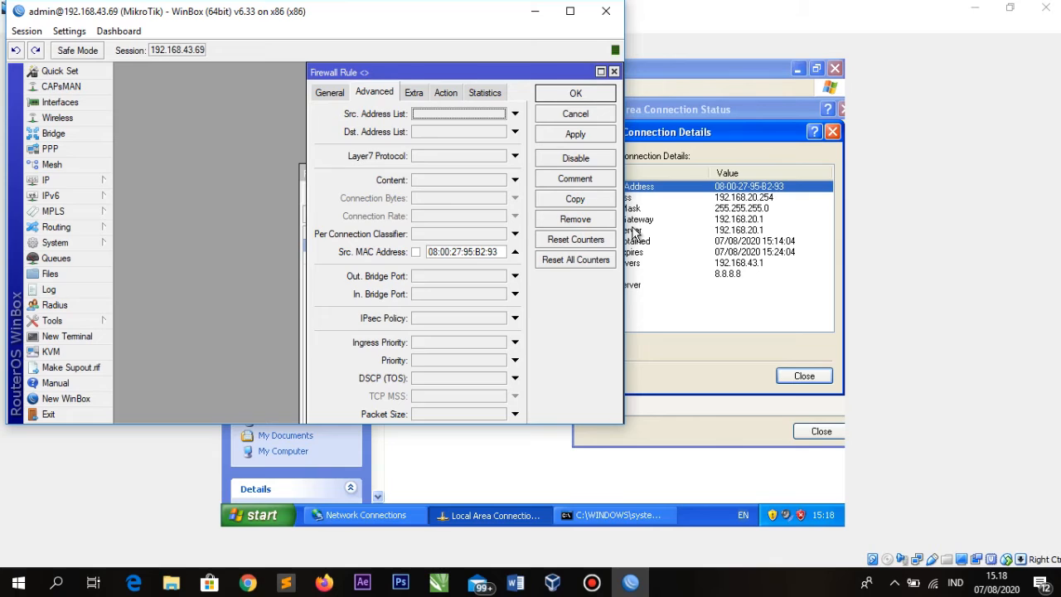
pyautogui.click(445, 92)
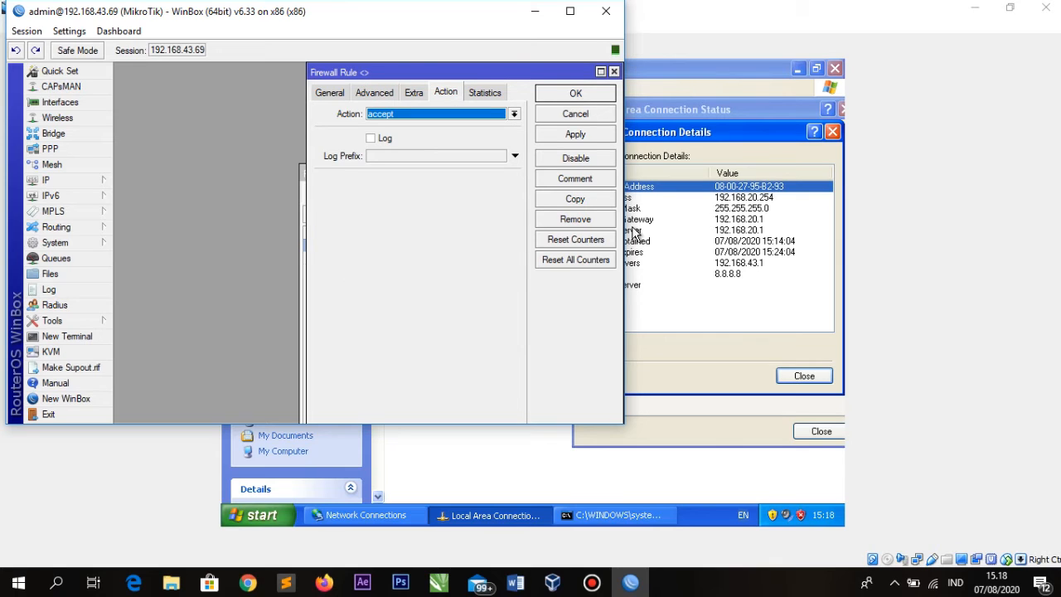
pyautogui.click(513, 113)
pyautogui.click(414, 157)
pyautogui.click(575, 133)
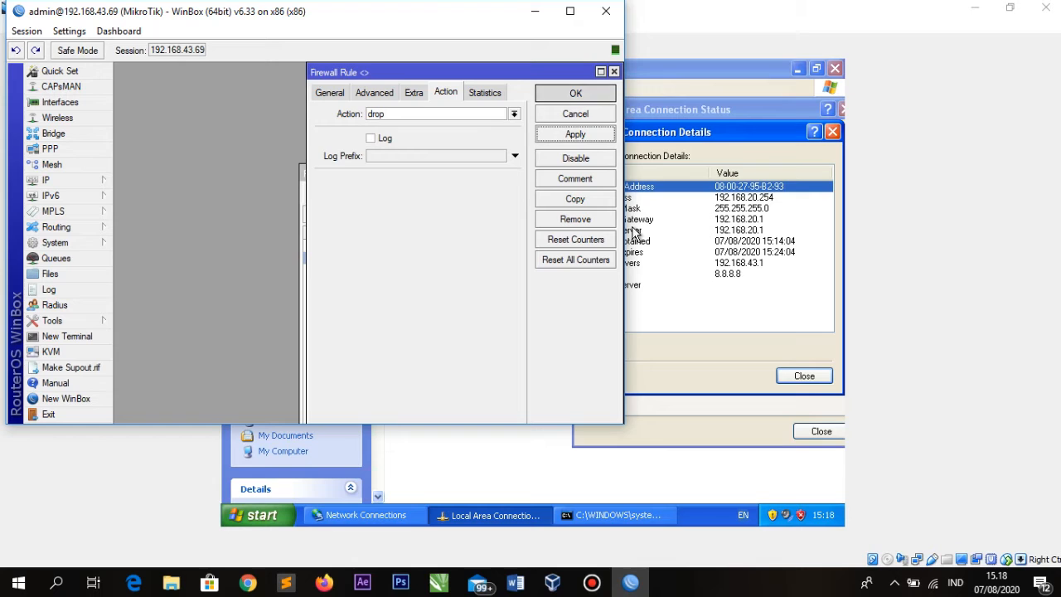
pyautogui.click(575, 93)
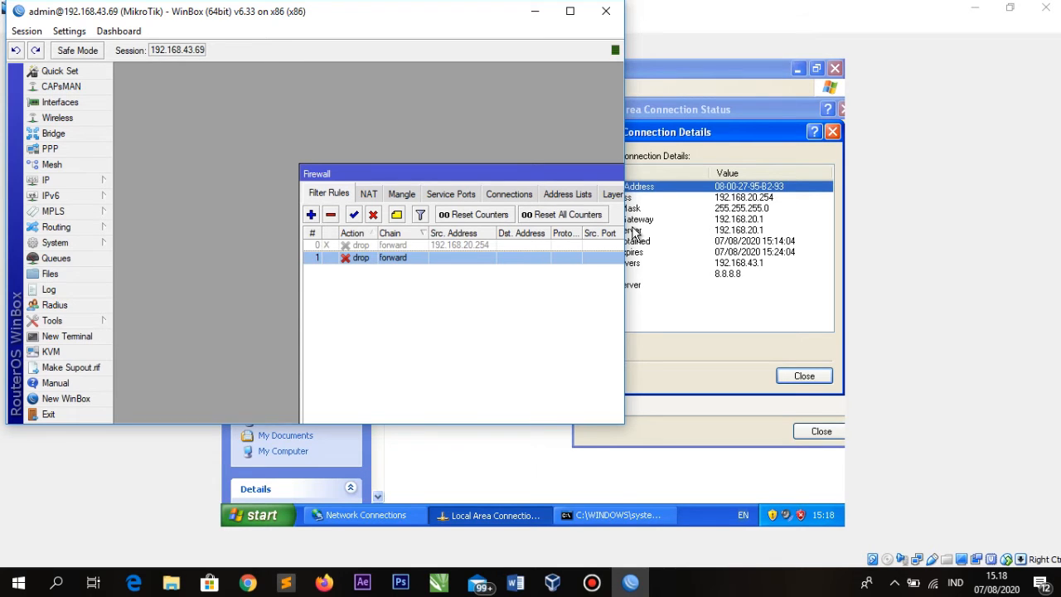
# Reposition the Firewall window, then switch to the XP client and check its running ping to 8.8.8.8
pyautogui.moveTo(497, 175); pyautogui.dragTo(417, 156)
pyautogui.click(831, 242)
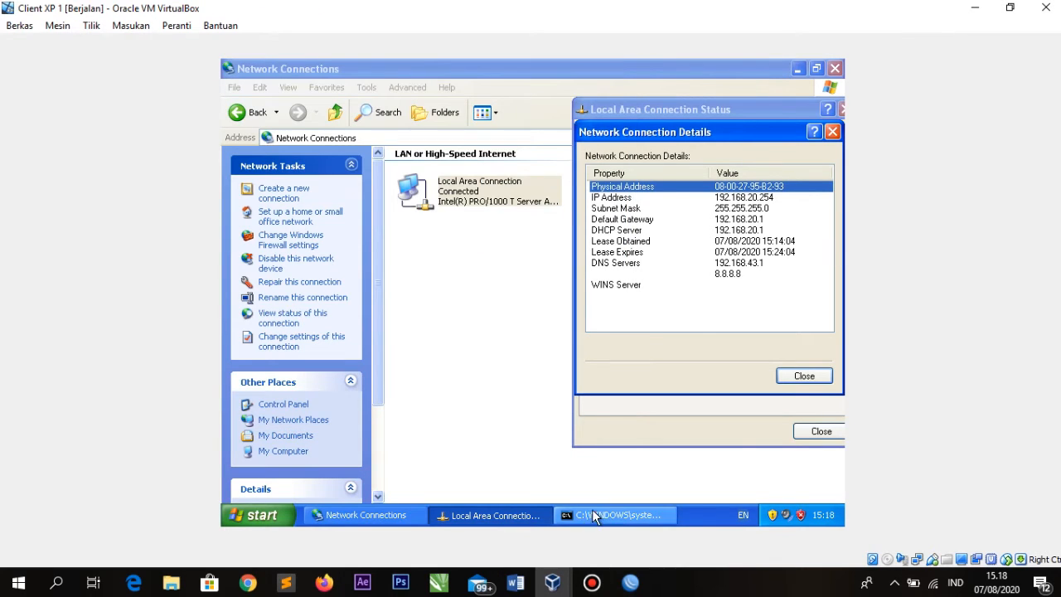
pyautogui.click(613, 515)
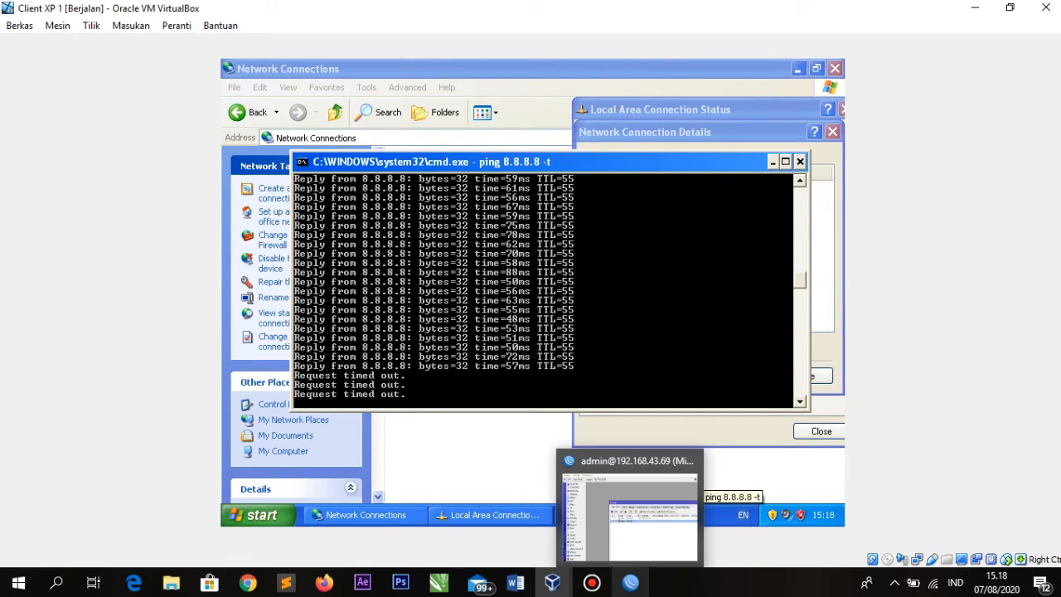
# Switch to WinBox, maximize it and widen the Firewall window to show the rules' packet counters
pyautogui.moveTo(552, 583)
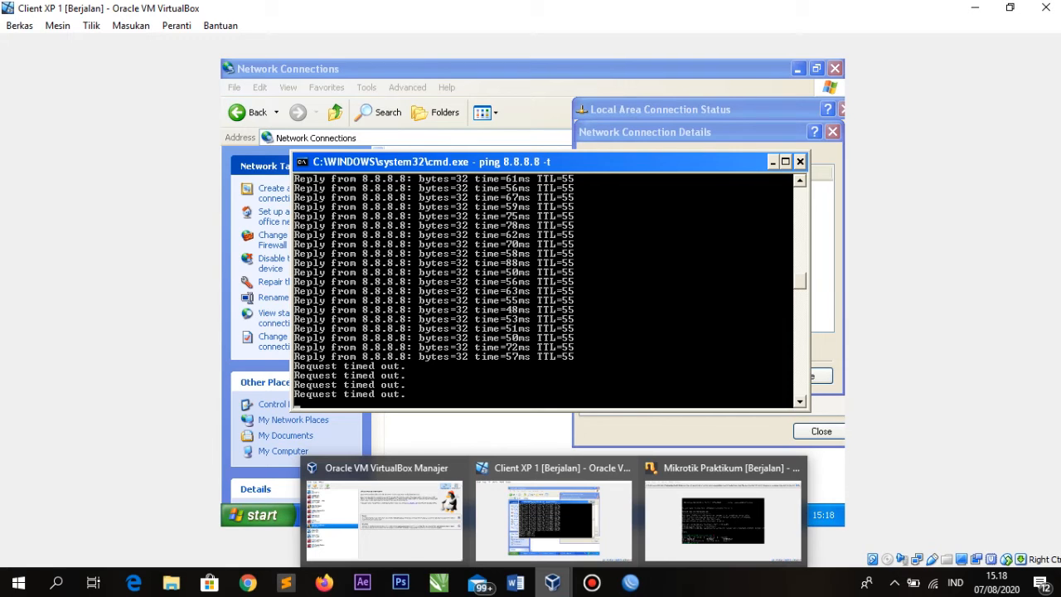
pyautogui.click(597, 524)
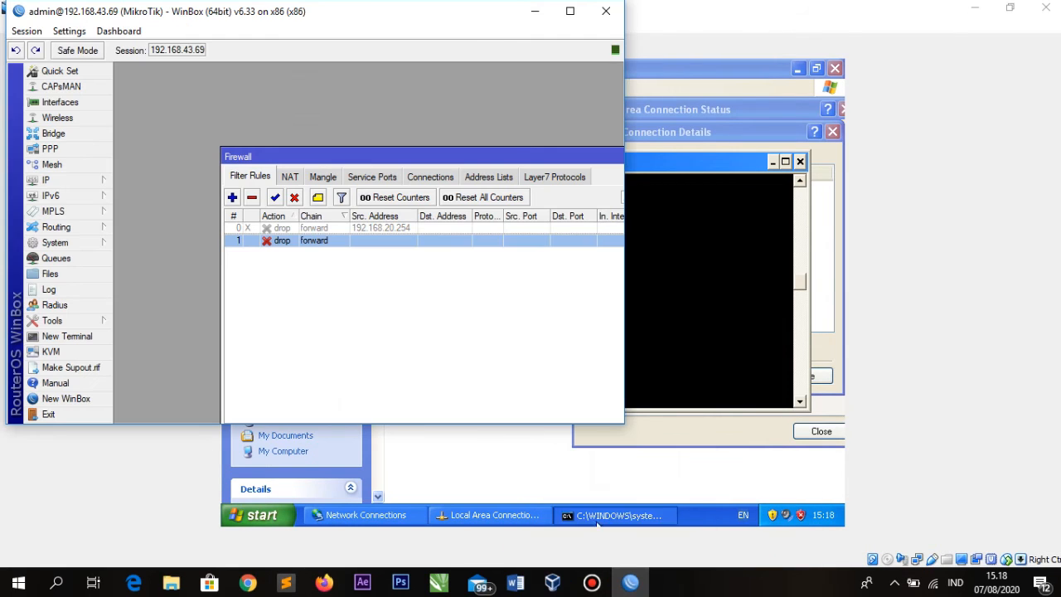
pyautogui.click(570, 11)
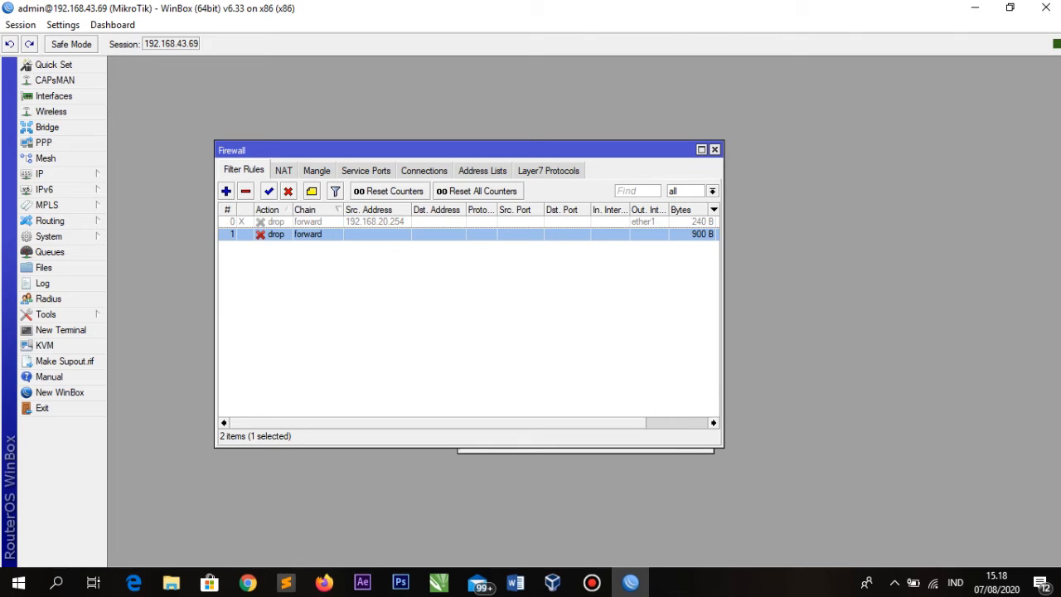
pyautogui.moveTo(724, 298); pyautogui.dragTo(843, 298)
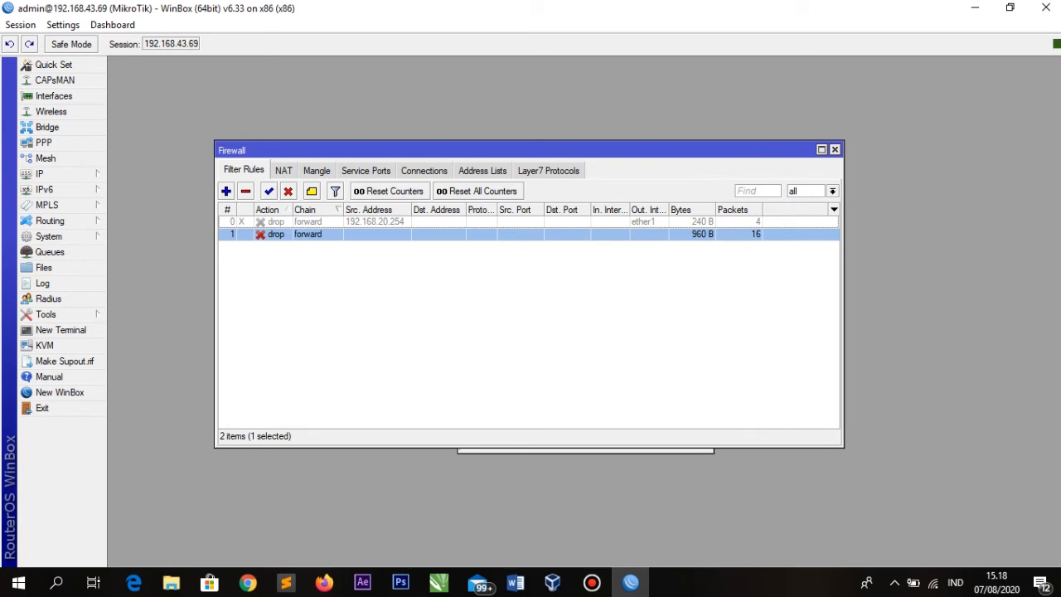
# Disable the MAC address drop rule and check the running ping on the XP client before returning to WinBox
pyautogui.click(287, 190)
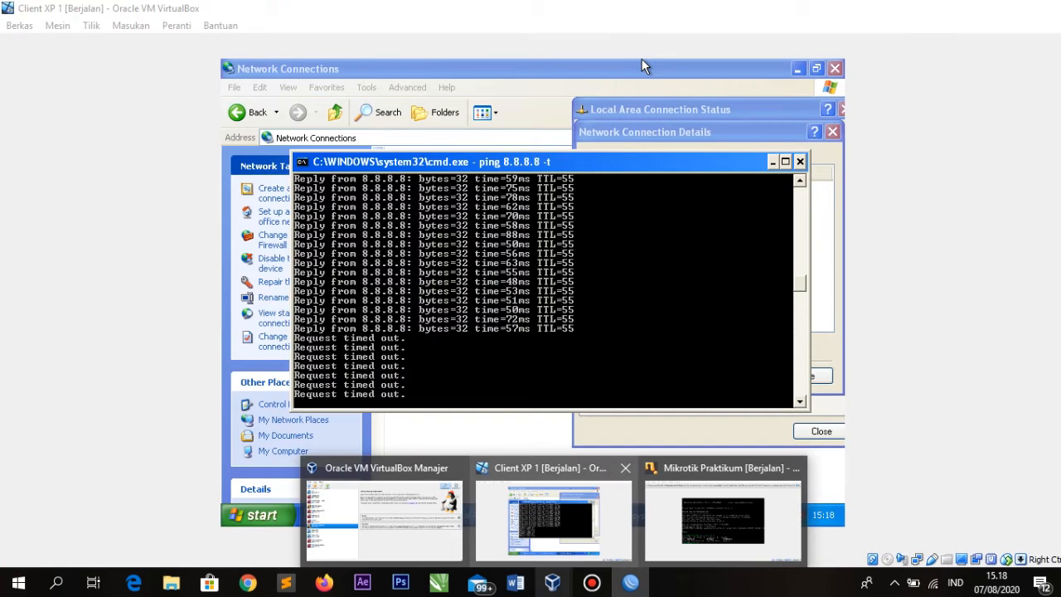
pyautogui.click(553, 518)
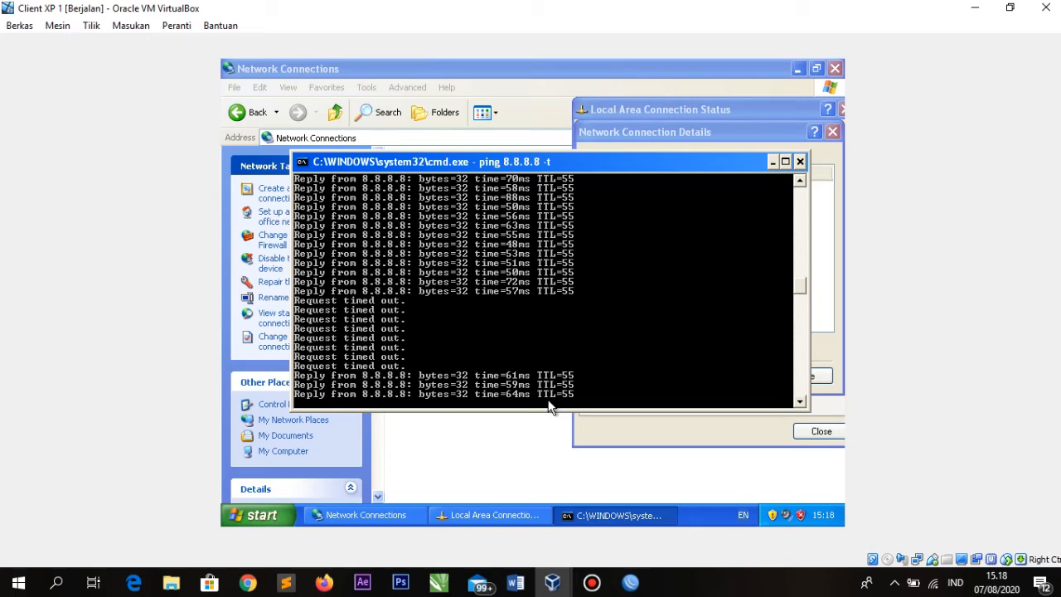
pyautogui.click(631, 583)
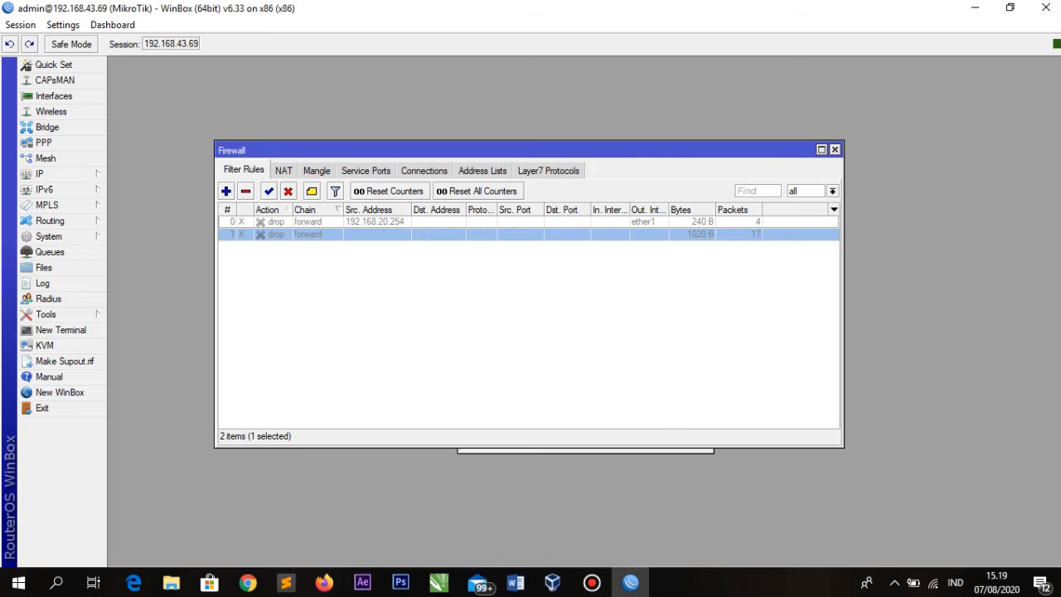
# Add a firewall address list entry named BLOKIR with the address 192.168.20.254
pyautogui.click(482, 170)
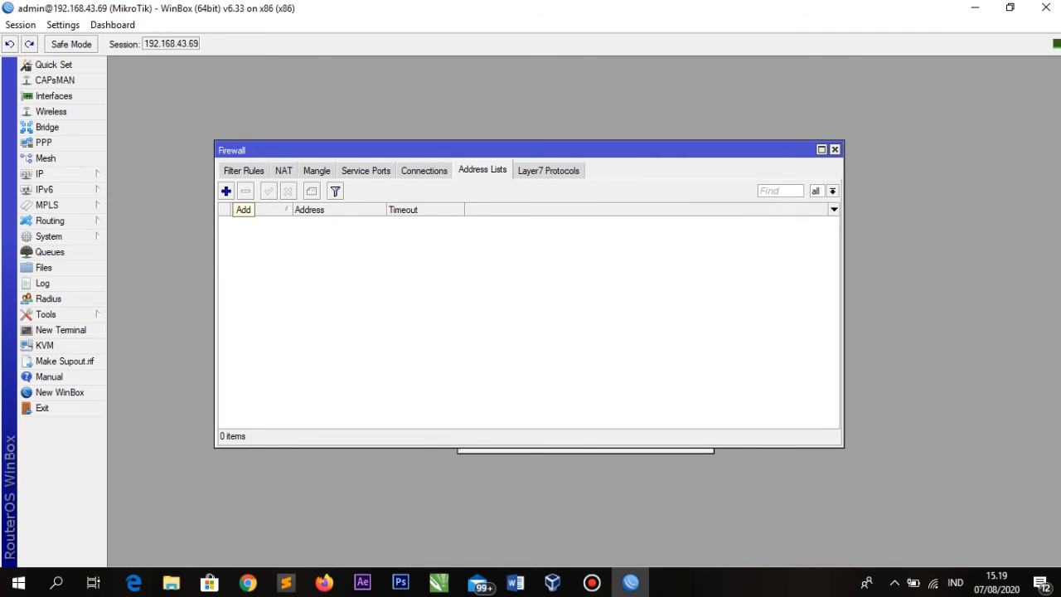
pyautogui.click(226, 191)
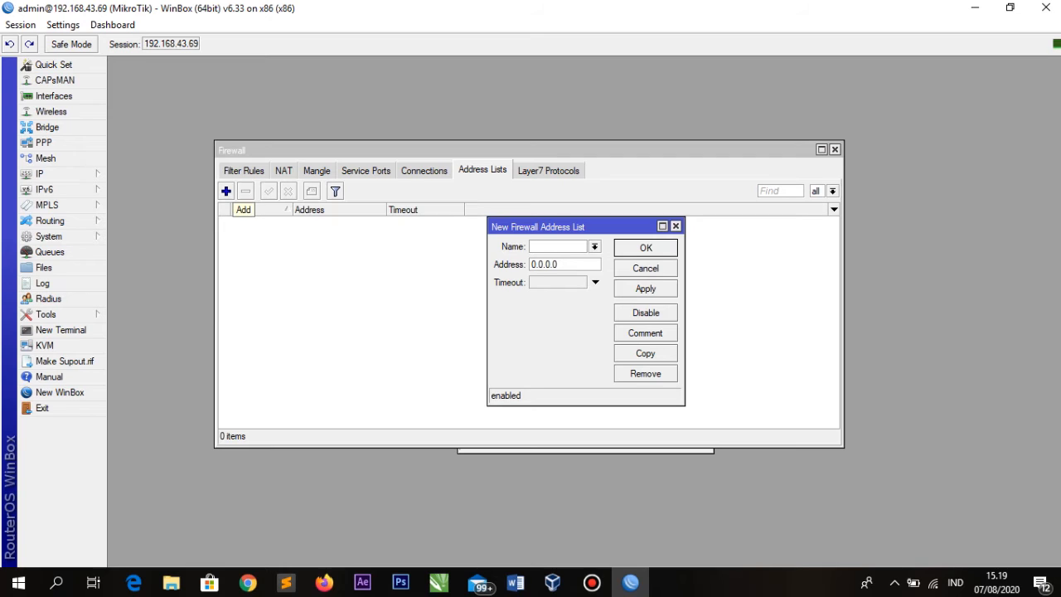
pyautogui.write('K')
pyautogui.press('BackSpace')
pyautogui.write('BLOKIR')
pyautogui.hotkey('ctrl', 'a')
pyautogui.write('192.168.20.')
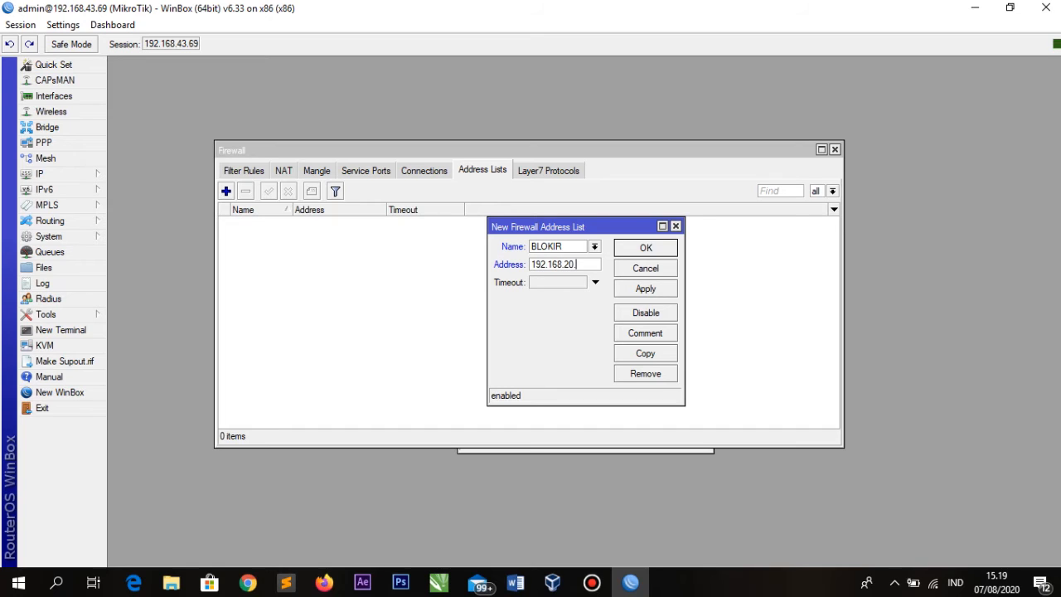
pyautogui.write('254')
pyautogui.click(646, 288)
pyautogui.click(646, 248)
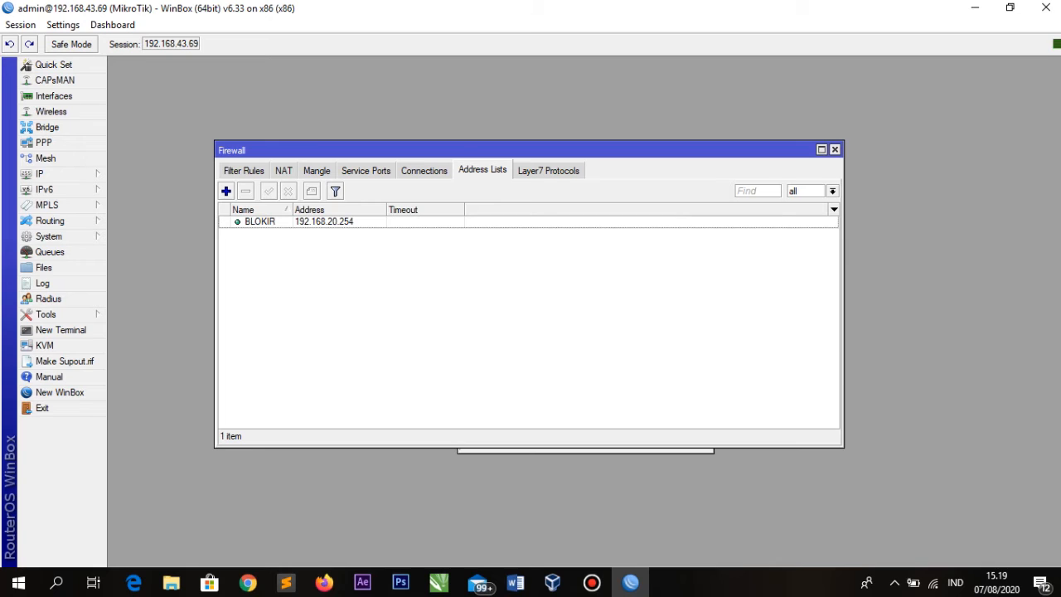
# Add the address 192.168.20.253 as a second entry to the BLOKIR address list
pyautogui.click(226, 190)
pyautogui.click(594, 246)
pyautogui.click(549, 258)
pyautogui.moveTo(560, 264); pyautogui.dragTo(530, 264)
pyautogui.write('192.168')
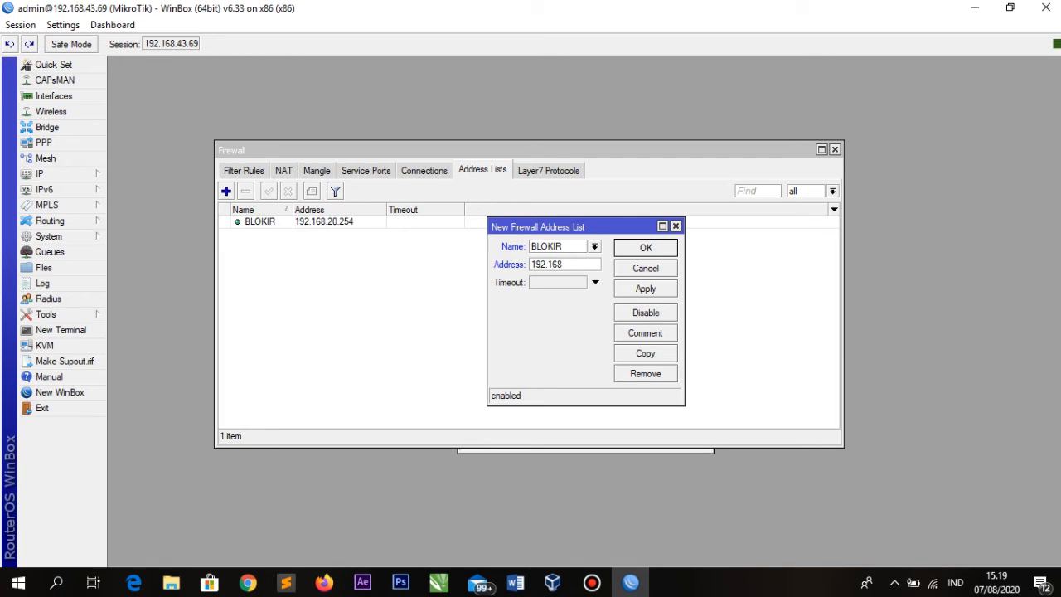
pyautogui.write('.20.253')
pyautogui.click(646, 288)
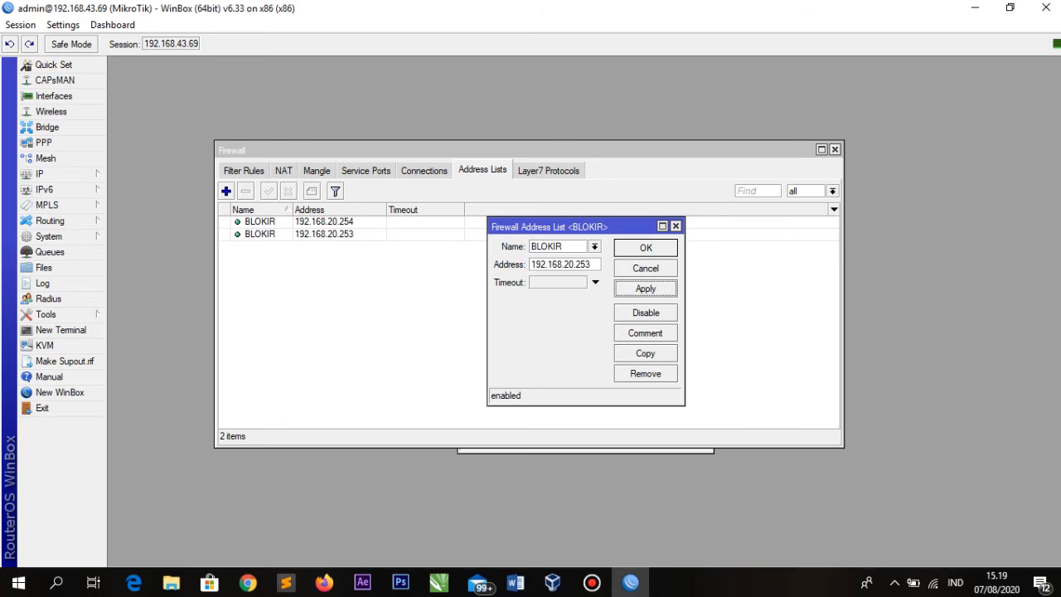
pyautogui.click(646, 248)
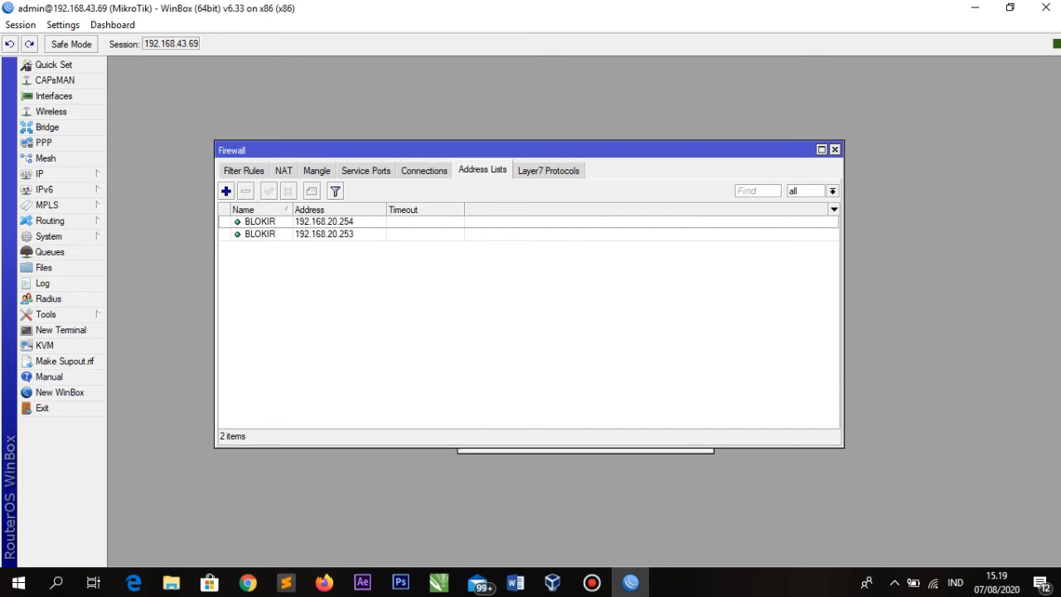
# Start a new forward-chain filter rule with BLOKIR as its source address list
pyautogui.click(244, 170)
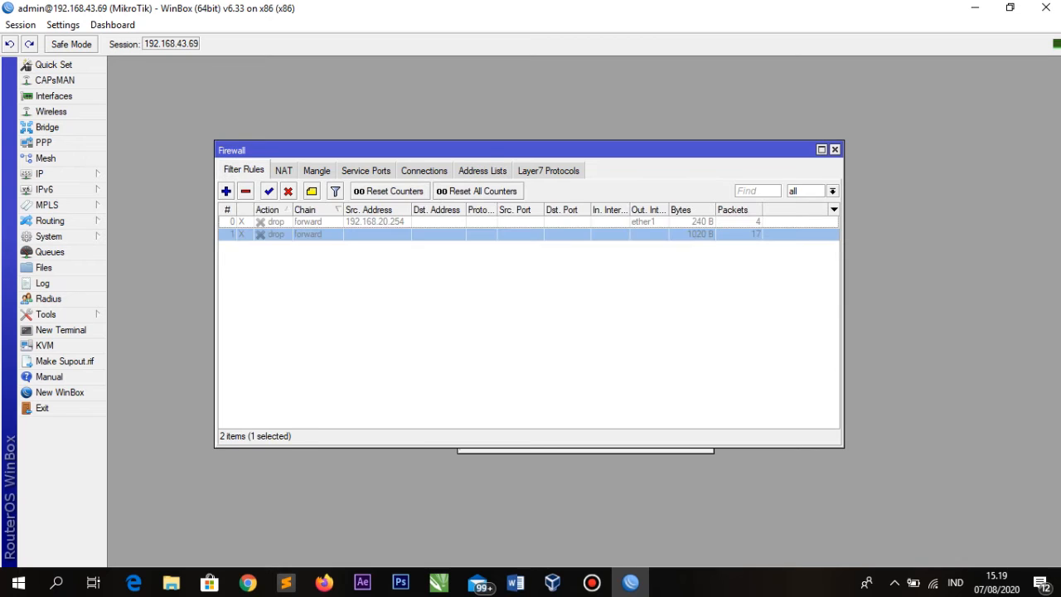
pyautogui.click(225, 190)
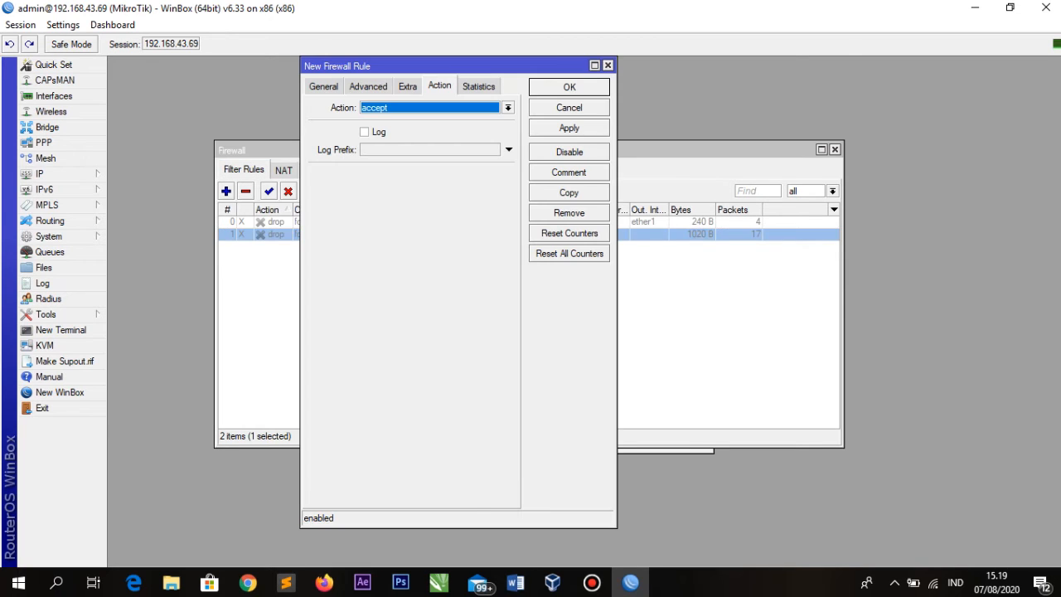
pyautogui.click(323, 86)
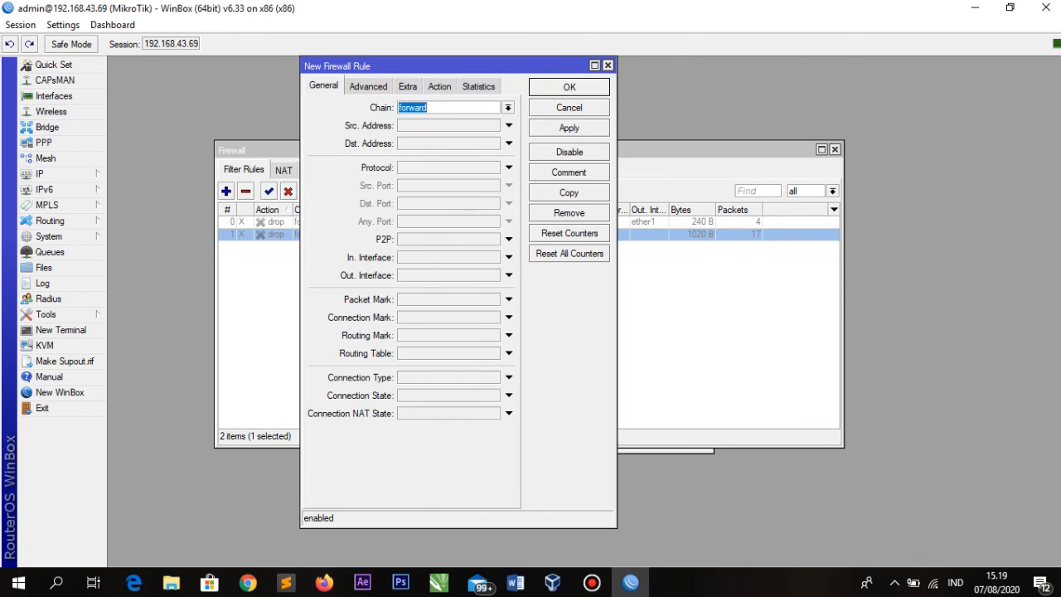
pyautogui.click(368, 86)
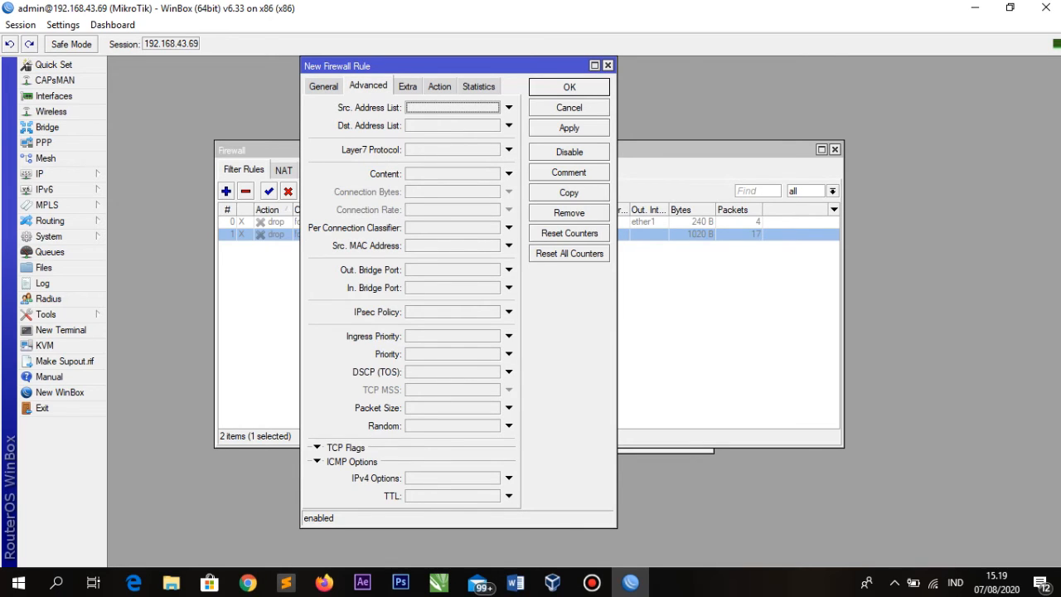
pyautogui.click(509, 107)
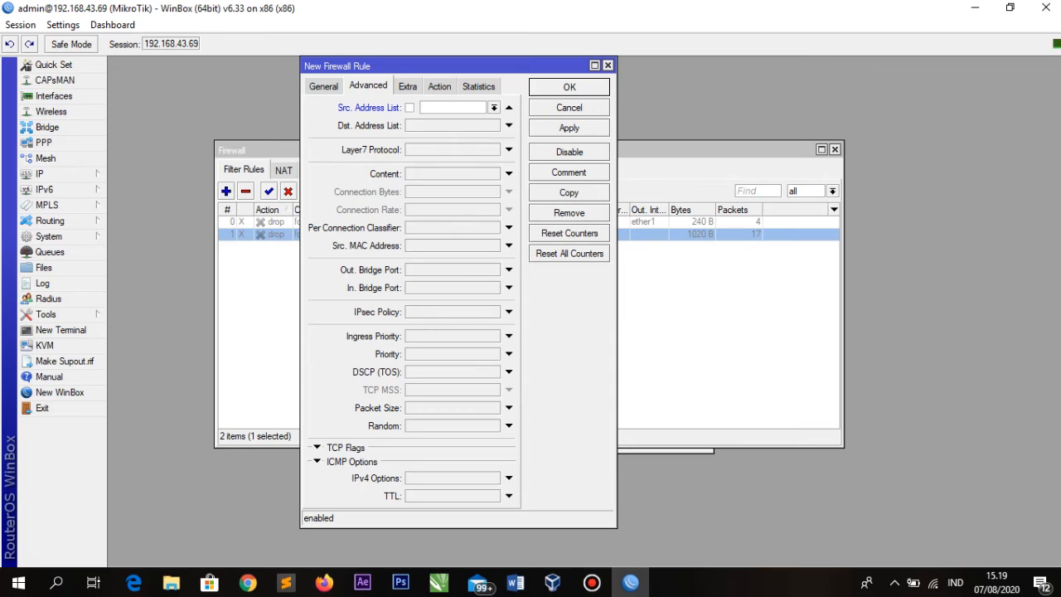
pyautogui.click(494, 108)
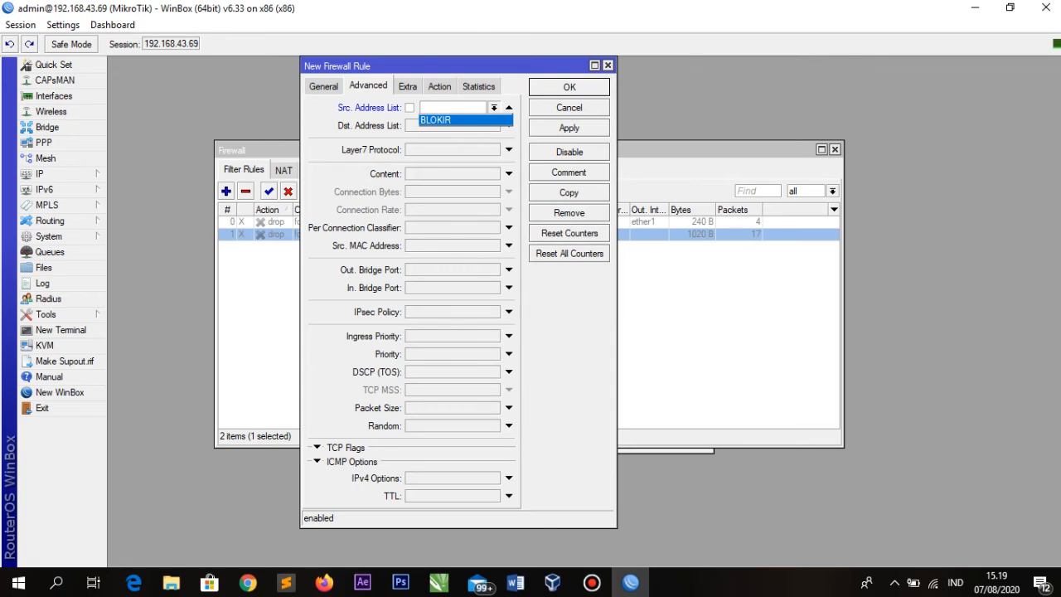
pyautogui.click(437, 120)
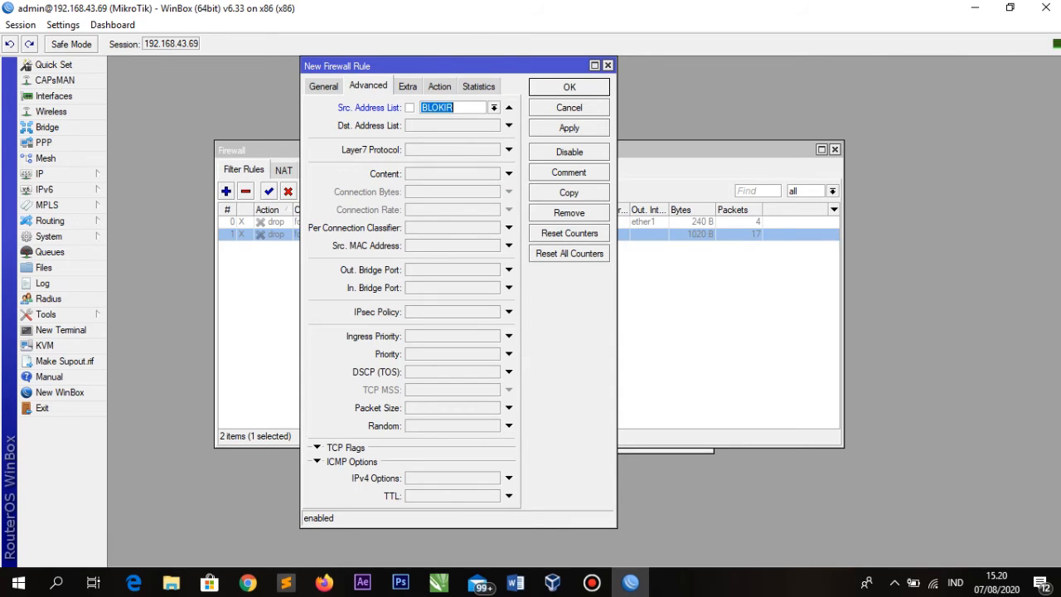
# Set the action of the new BLOKIR rule to drop and save the rule
pyautogui.click(439, 86)
pyautogui.click(508, 108)
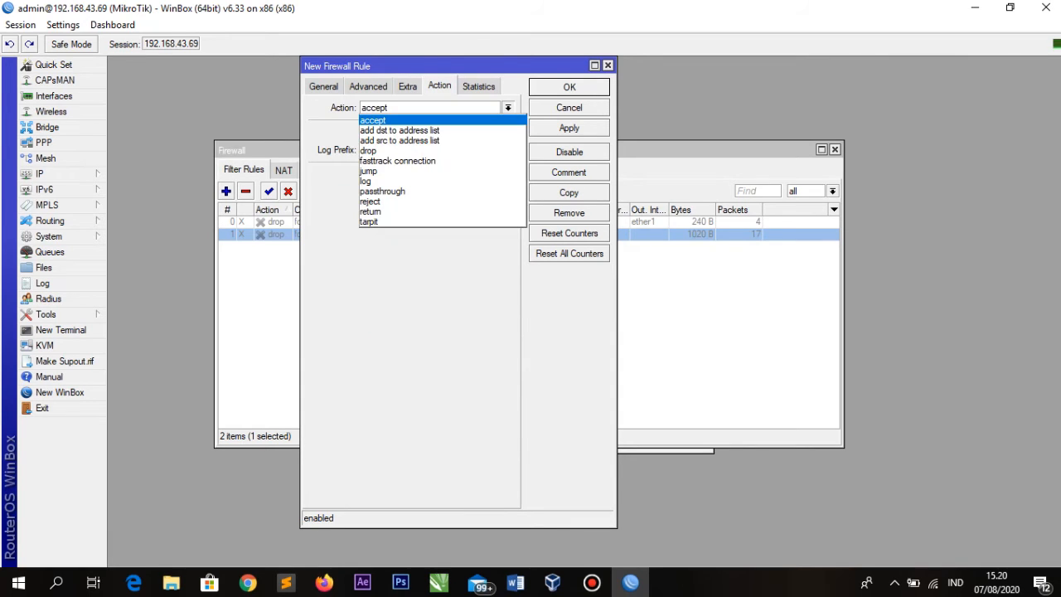
pyautogui.click(443, 150)
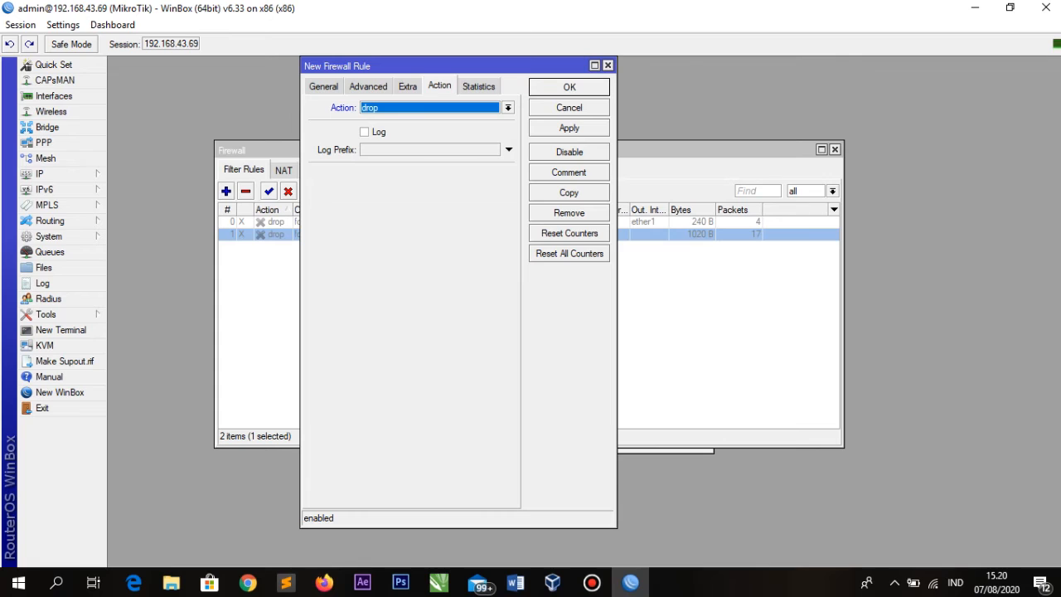
pyautogui.click(568, 128)
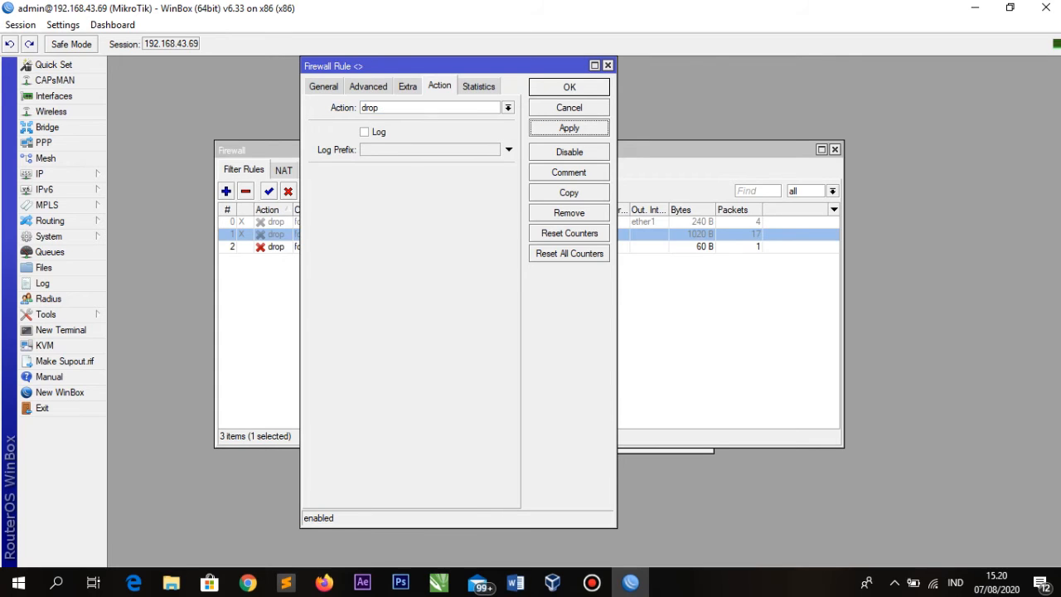
pyautogui.click(568, 87)
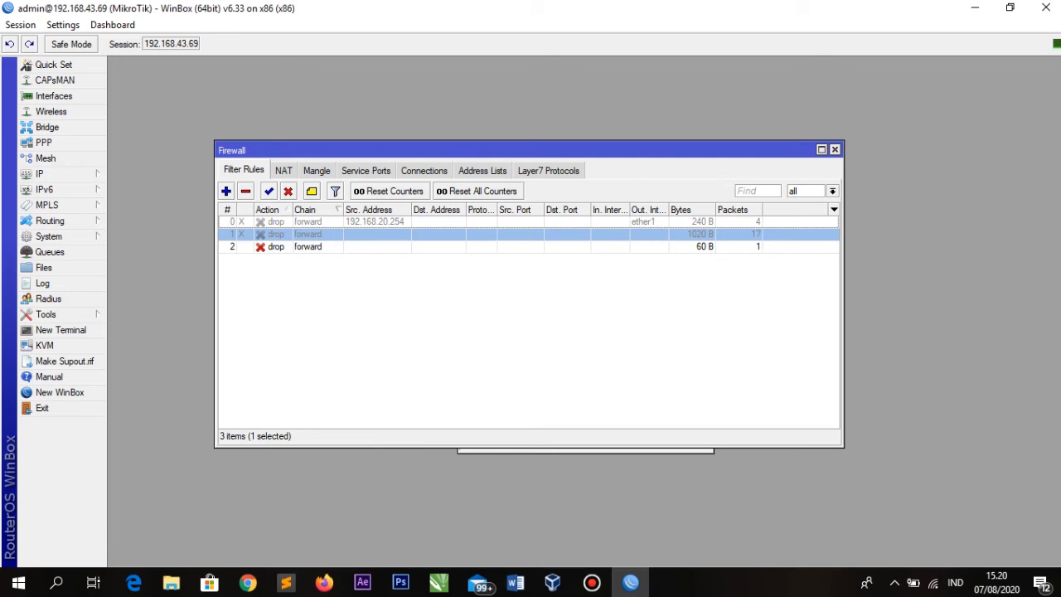
# Check the running ping on the XP client, then return to WinBox and select the BLOKIR drop rule
pyautogui.moveTo(552, 583)
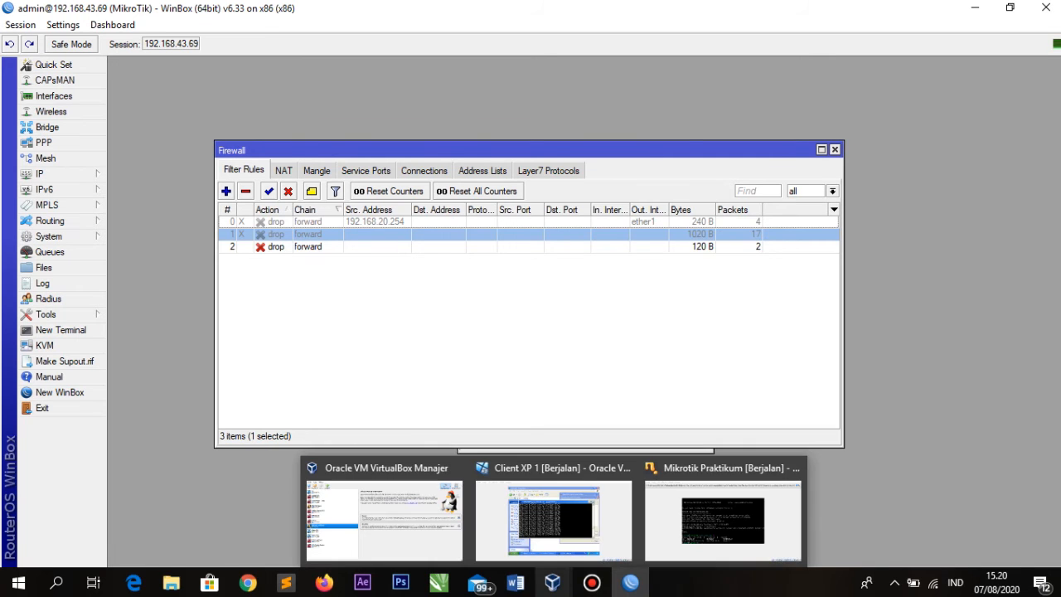
pyautogui.click(553, 517)
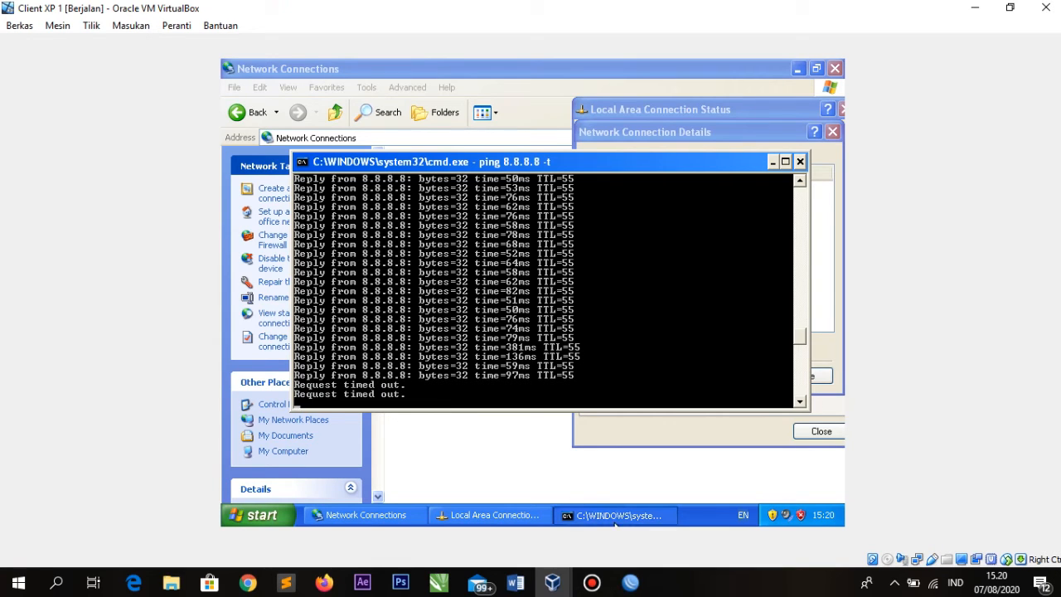
pyautogui.click(631, 583)
pyautogui.click(572, 331)
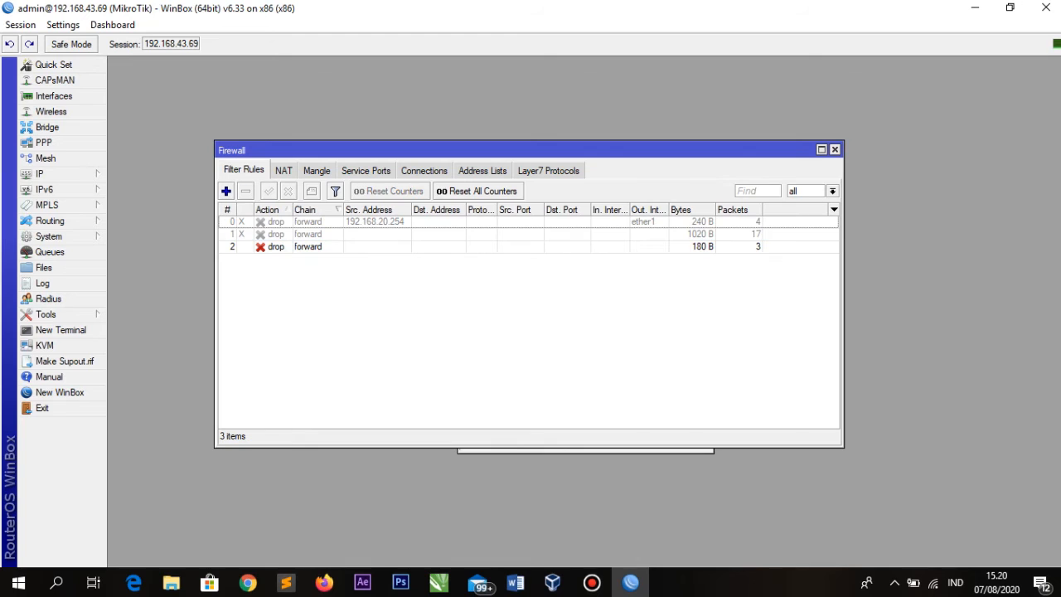
pyautogui.click(308, 246)
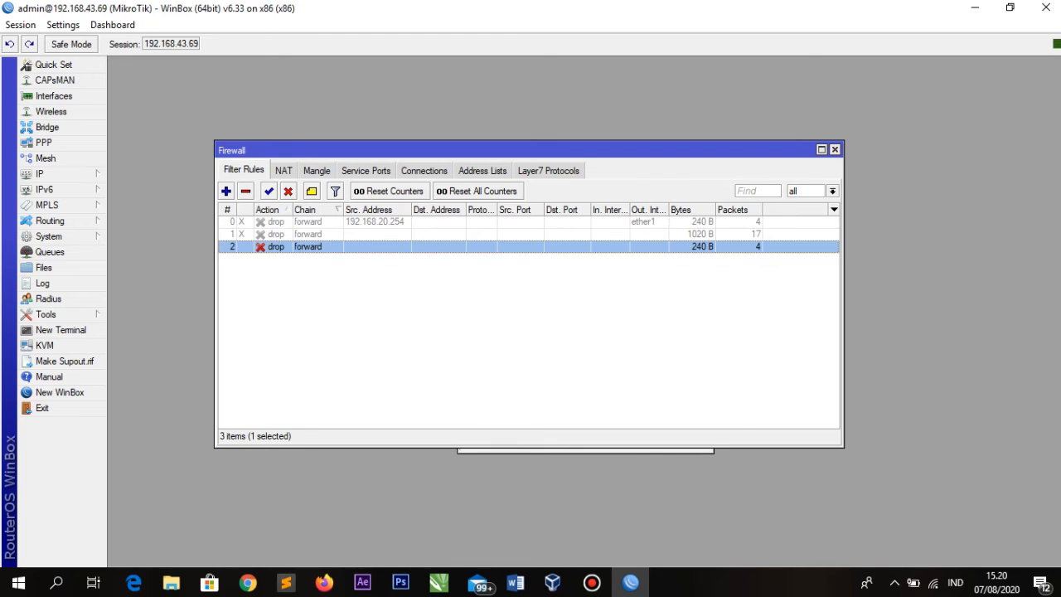
# Disable the BLOKIR drop rule, check the running ping on the XP client, and return to WinBox
pyautogui.click(288, 191)
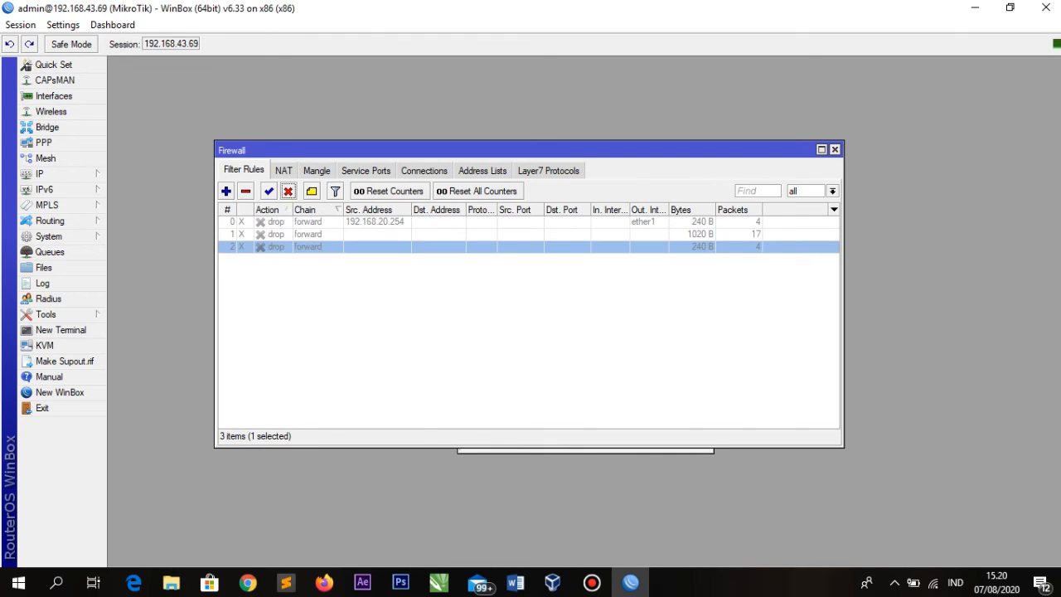
pyautogui.moveTo(552, 583)
pyautogui.click(615, 524)
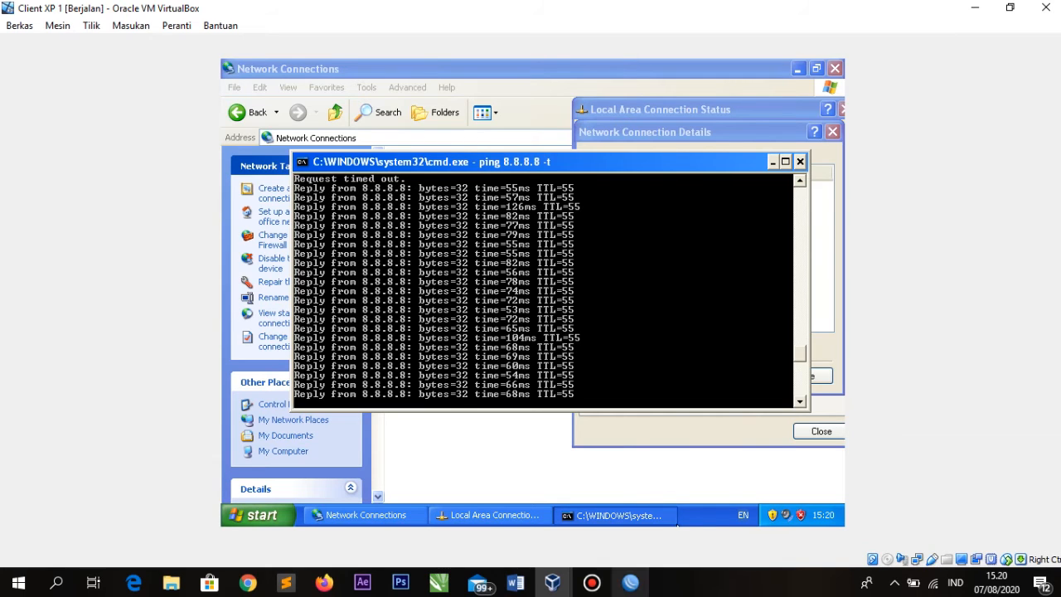
pyautogui.click(630, 583)
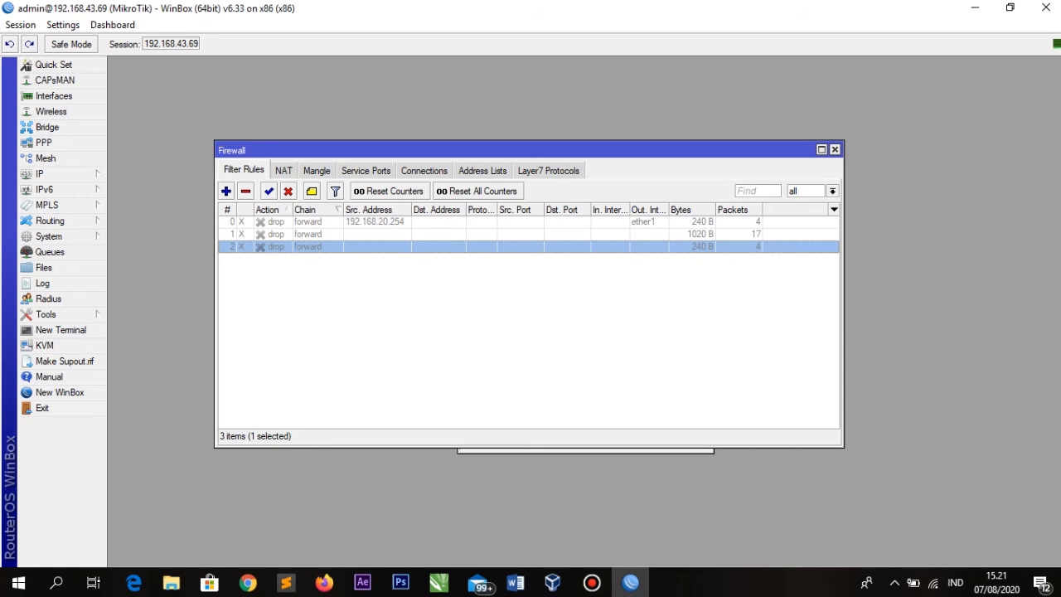
# Switch to the XP client, stop the continuous ping to 8.8.8.8, and ping facebook.com to look up its IP address
pyautogui.moveTo(552, 582)
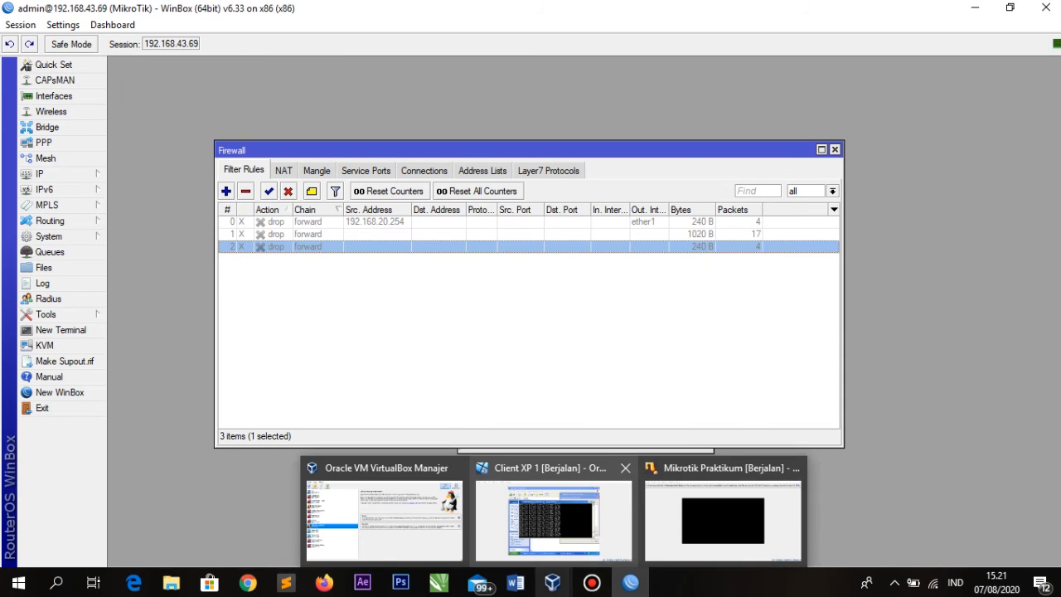
pyautogui.click(554, 514)
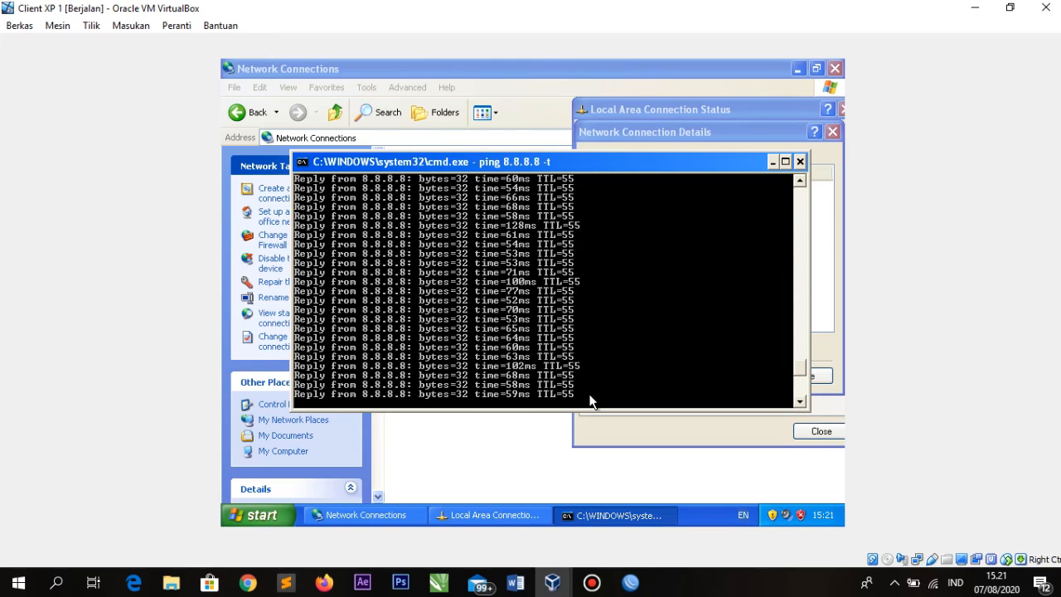
pyautogui.hotkey('ctrl', 'c')
pyautogui.press('Return')
pyautogui.write('ping facebook.com')
pyautogui.press('Return')
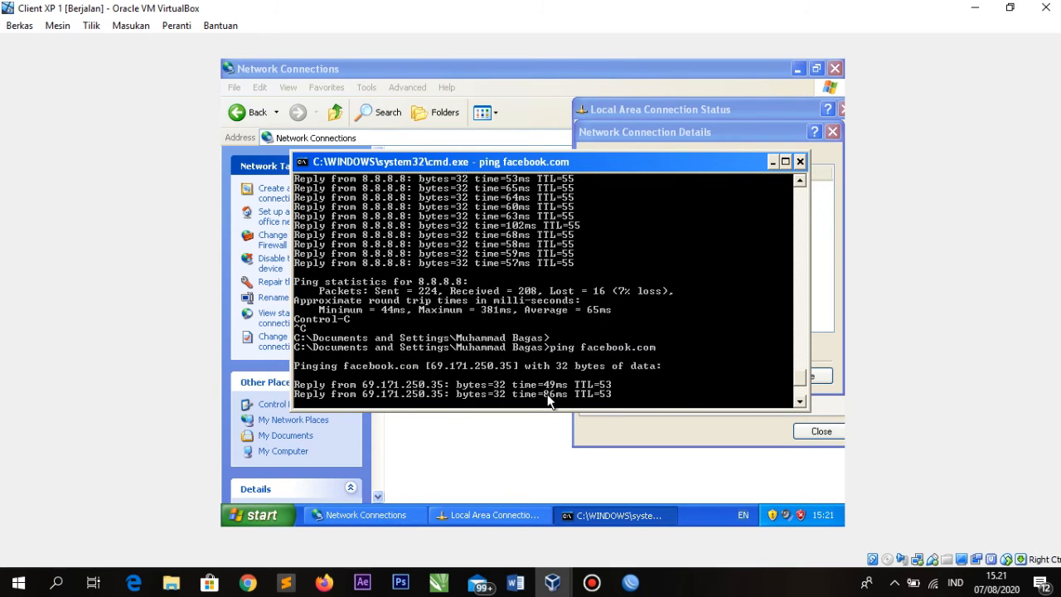
pyautogui.hotkey('ctrl', 'c')
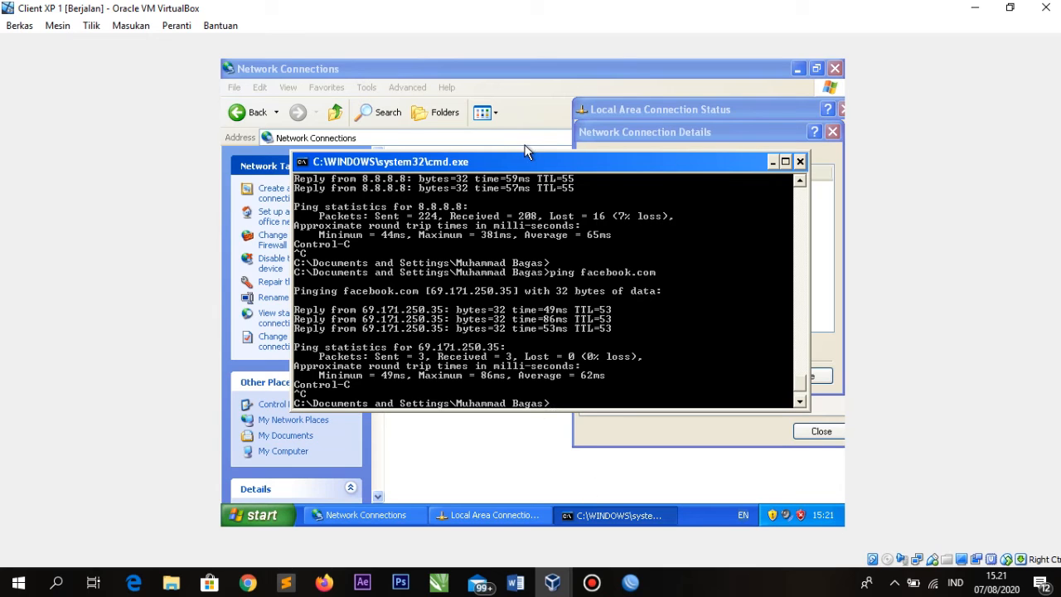
# Arrange the XP client's command prompt and a restored-down WinBox window side by side so the ping output stays readable
pyautogui.moveTo(528, 161); pyautogui.dragTo(791, 173)
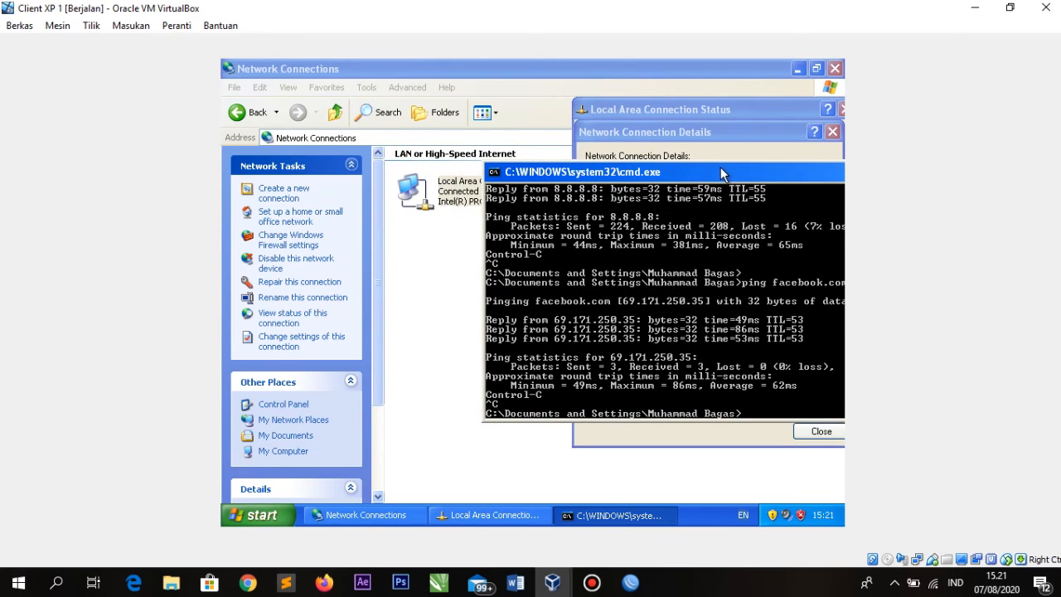
pyautogui.click(630, 583)
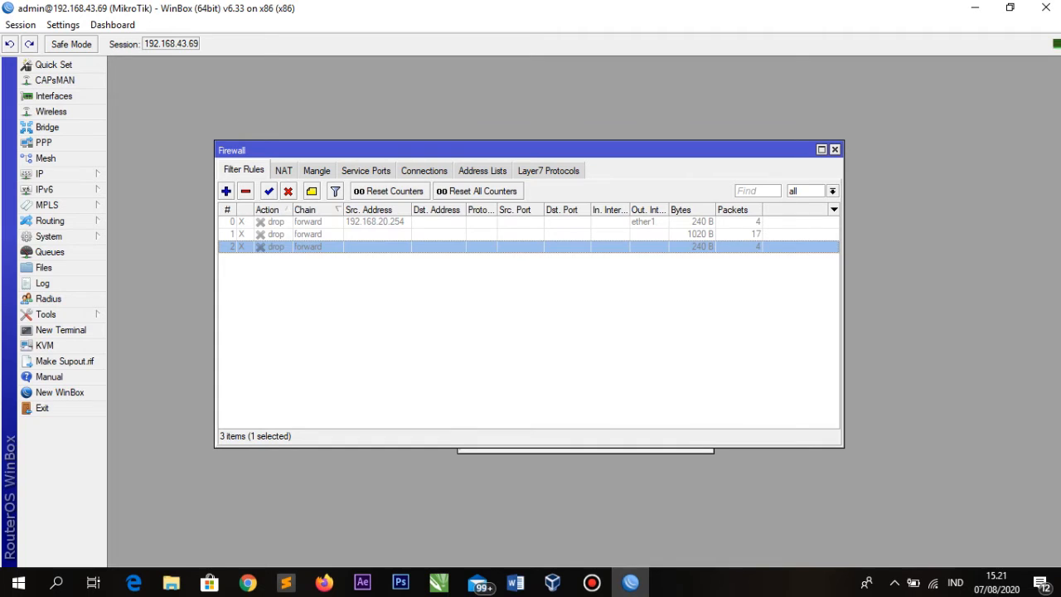
pyautogui.click(1009, 8)
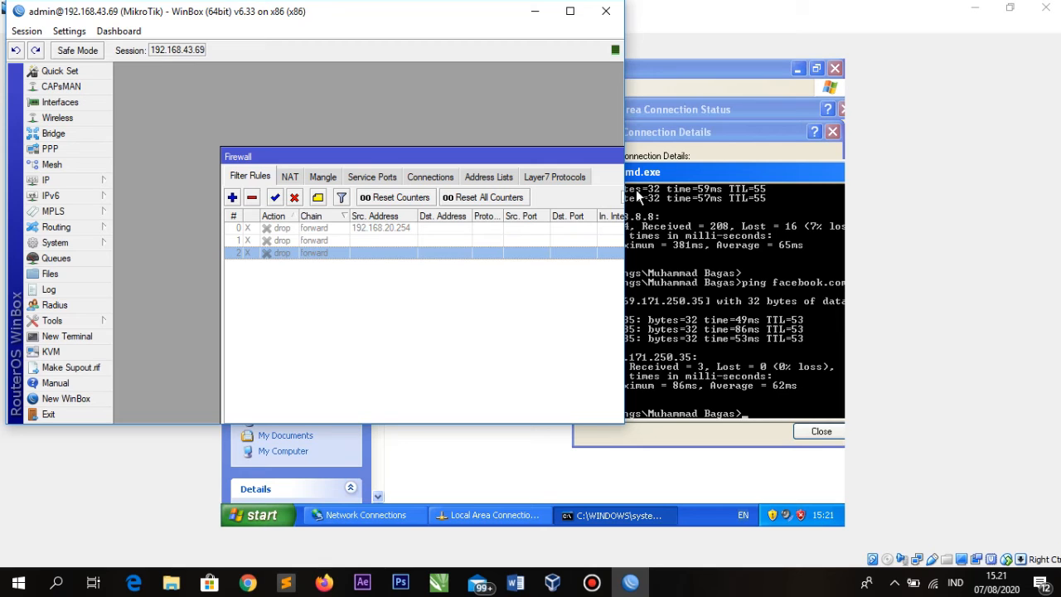
pyautogui.moveTo(373, 11); pyautogui.dragTo(307, 46)
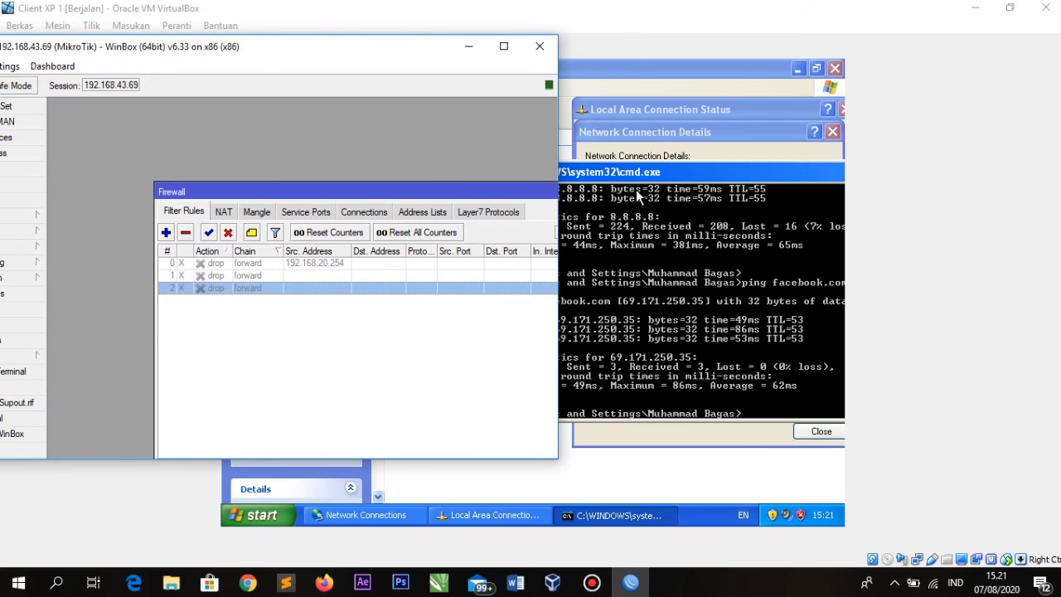
# Start a new forward-chain filter rule with destination address 69.171.250.35 and out interface ether1
pyautogui.click(166, 233)
pyautogui.click(264, 128)
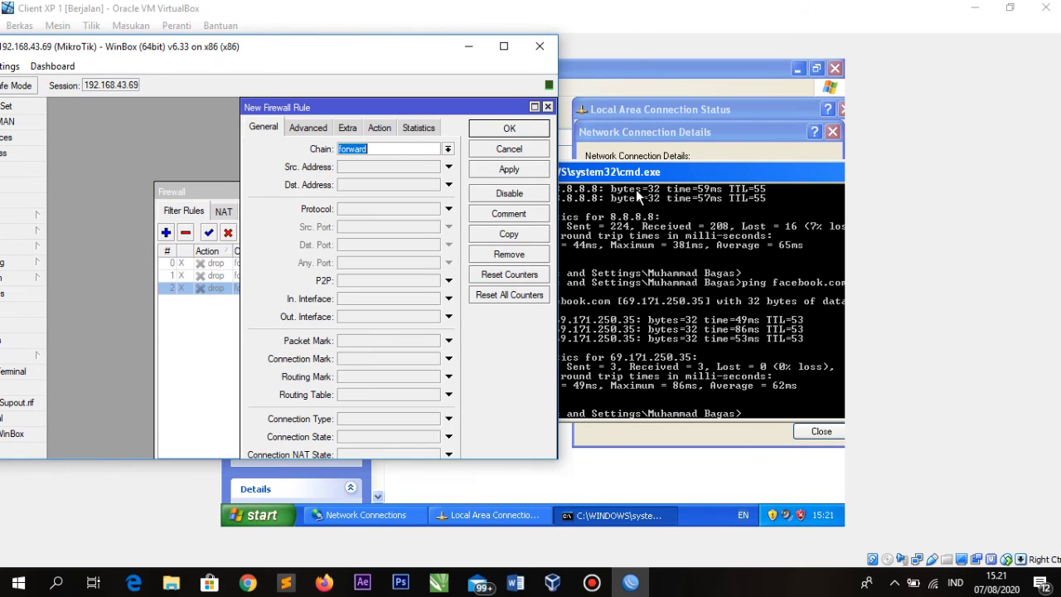
pyautogui.click(449, 184)
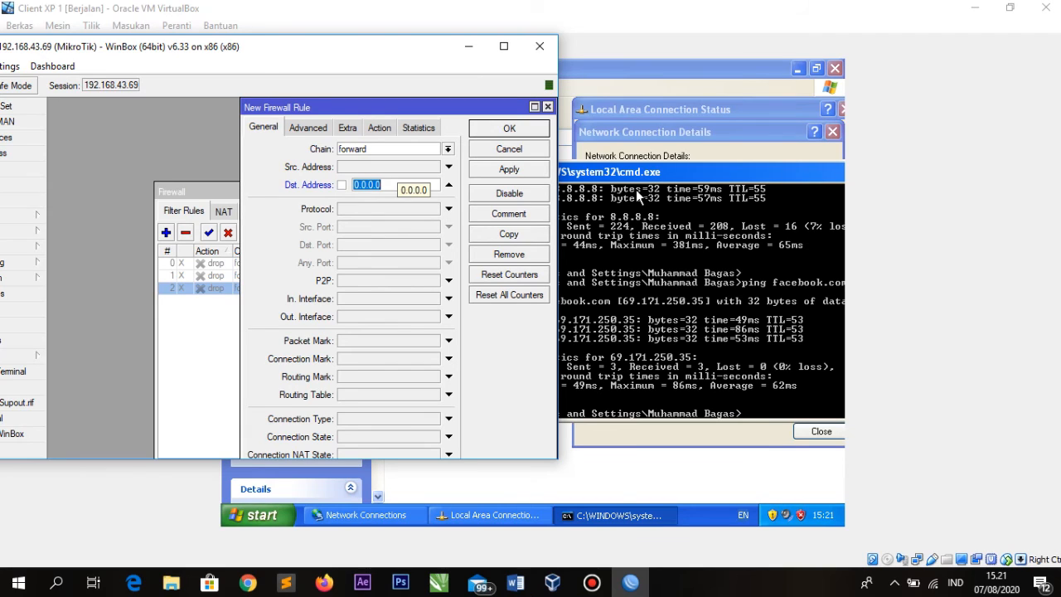
pyautogui.write('69.171.250')
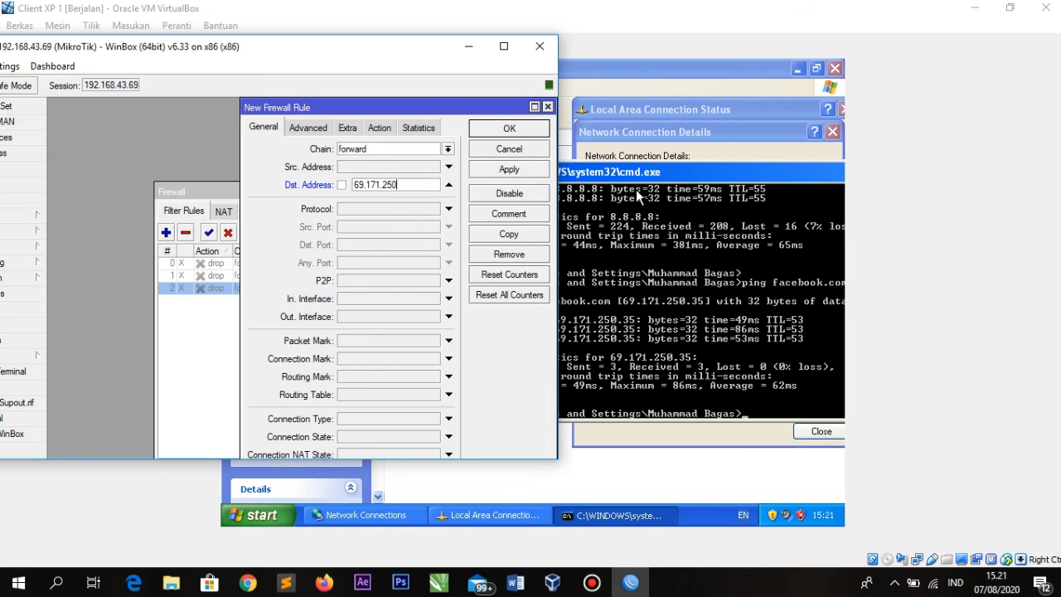
pyautogui.write('.35')
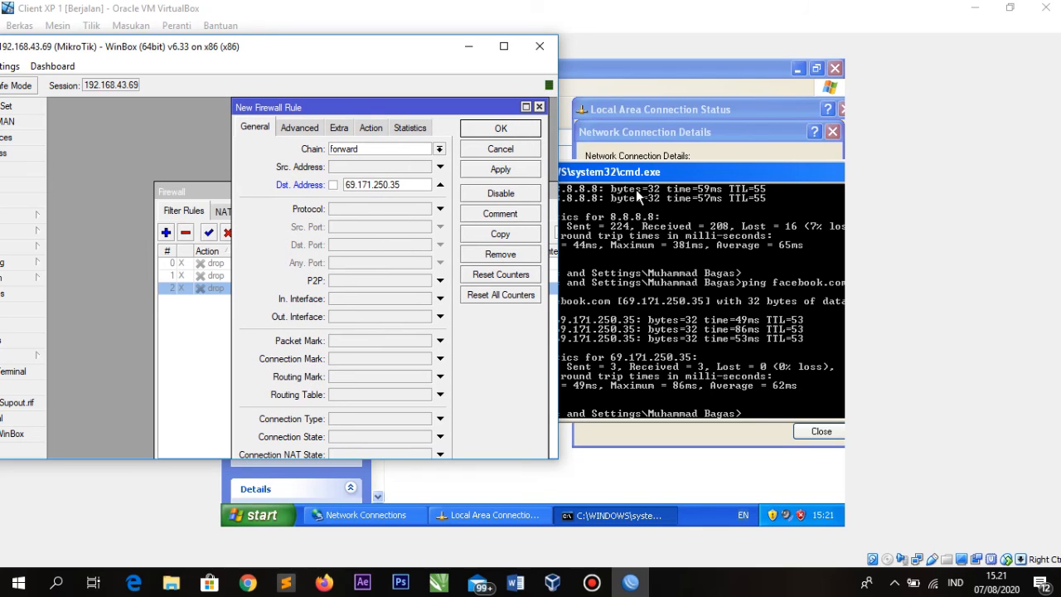
pyautogui.click(440, 316)
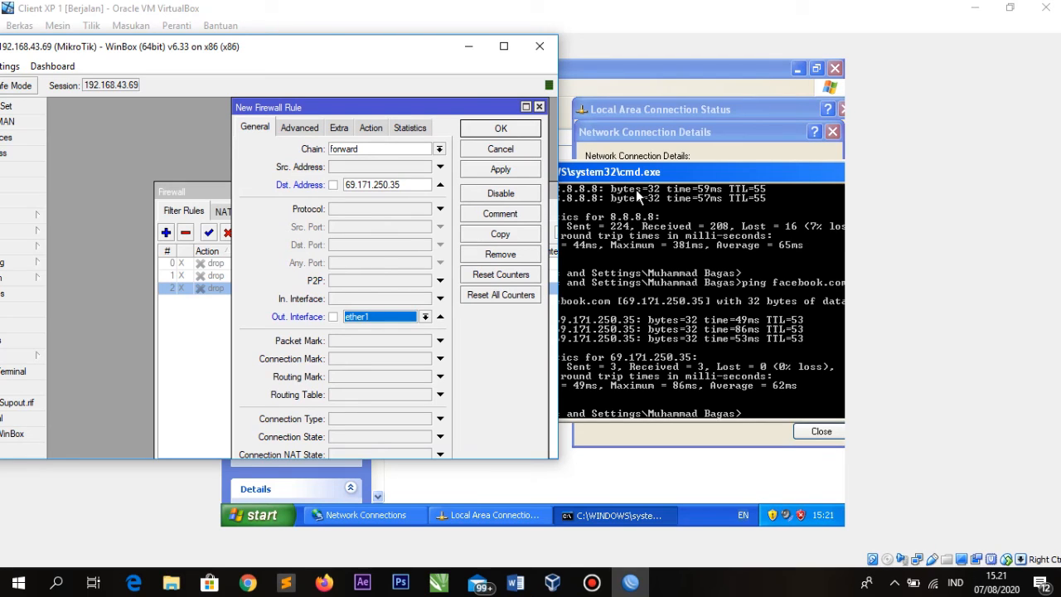
# Set the action of the new Facebook destination rule to drop and save the rule
pyautogui.click(370, 128)
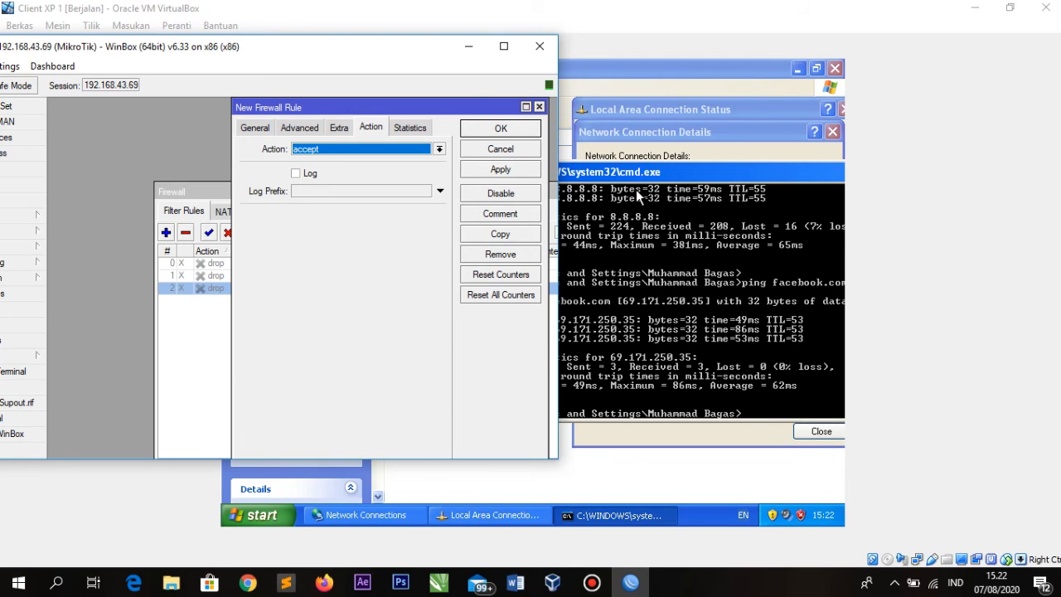
pyautogui.click(439, 149)
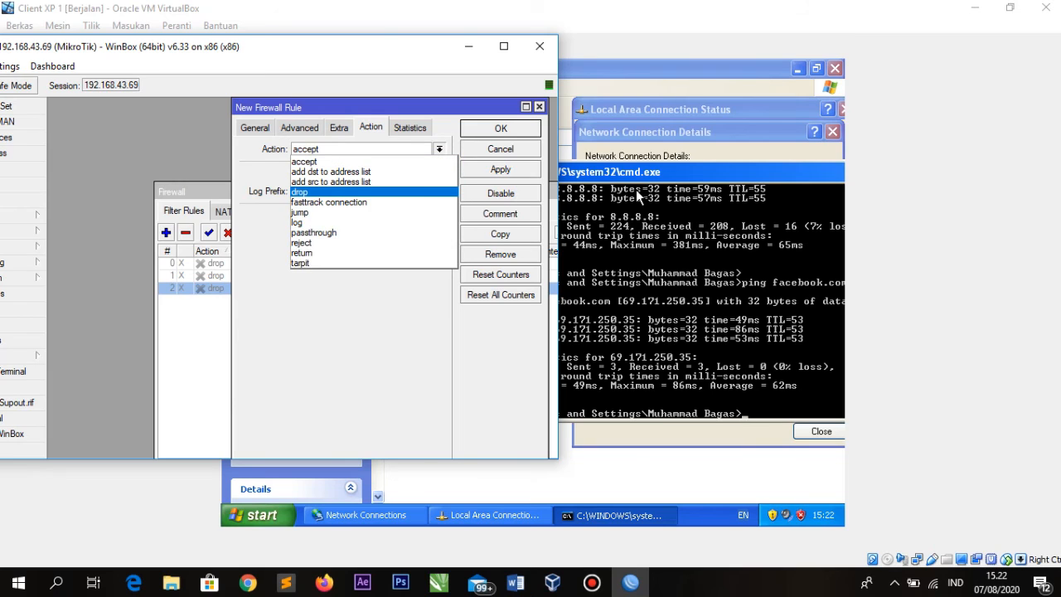
pyautogui.click(300, 191)
pyautogui.click(499, 169)
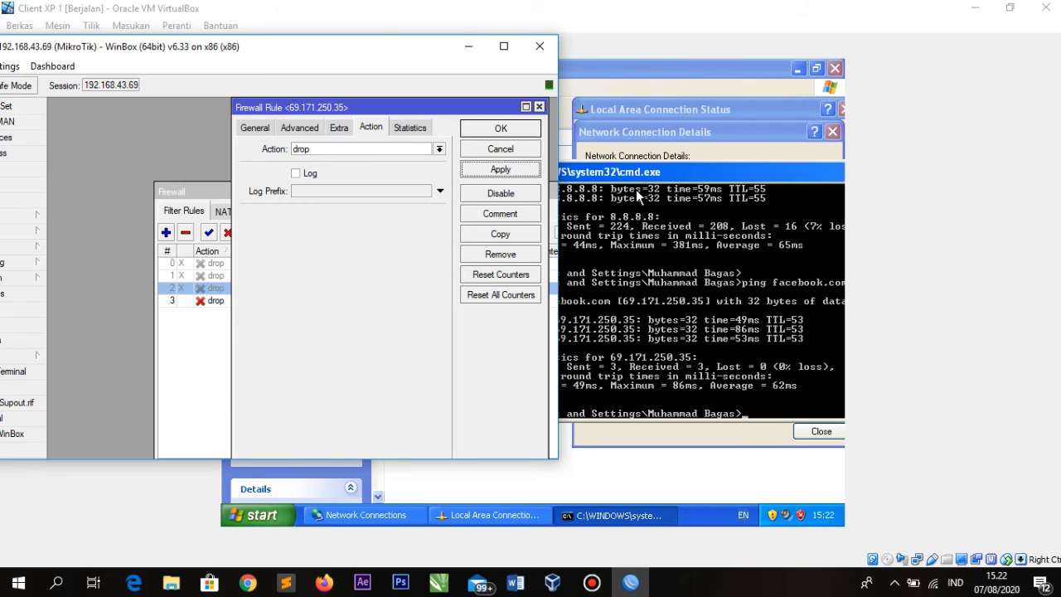
pyautogui.click(500, 127)
# Test the block by pinging 69.171.250.35 from the XP client's command prompt, then stop the ping
pyautogui.click(655, 189)
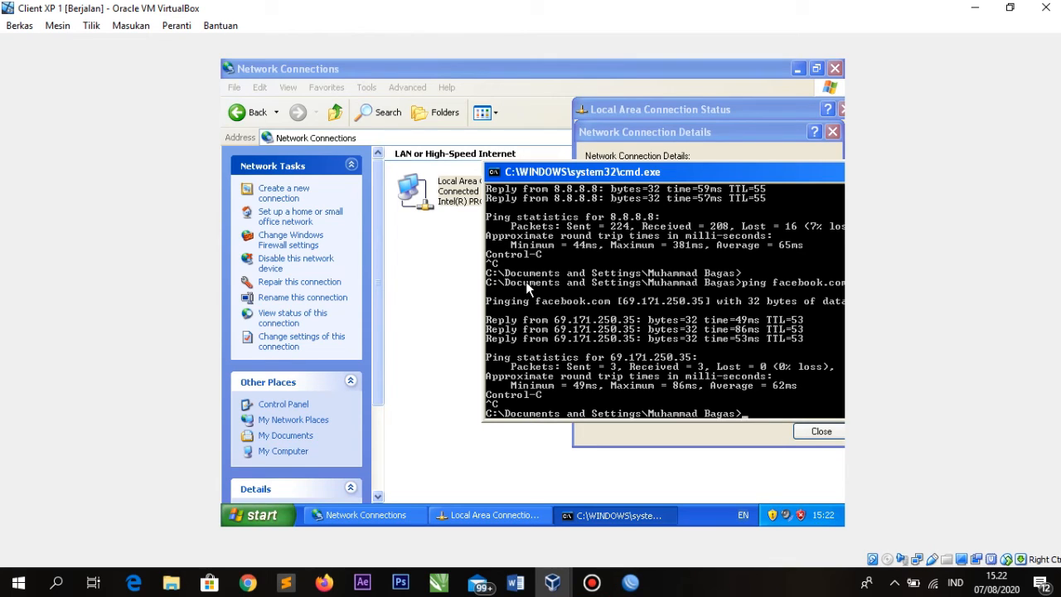
pyautogui.write('ping 69.171.250.3')
pyautogui.moveTo(704, 174); pyautogui.dragTo(516, 180)
pyautogui.press('Return')
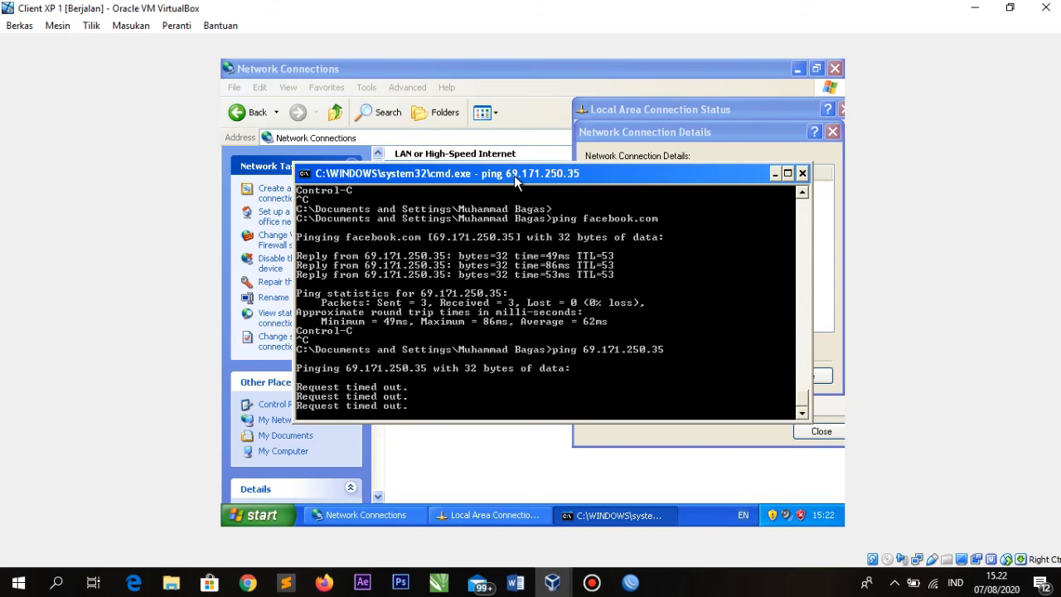
pyautogui.hotkey('ctrl', 'c')
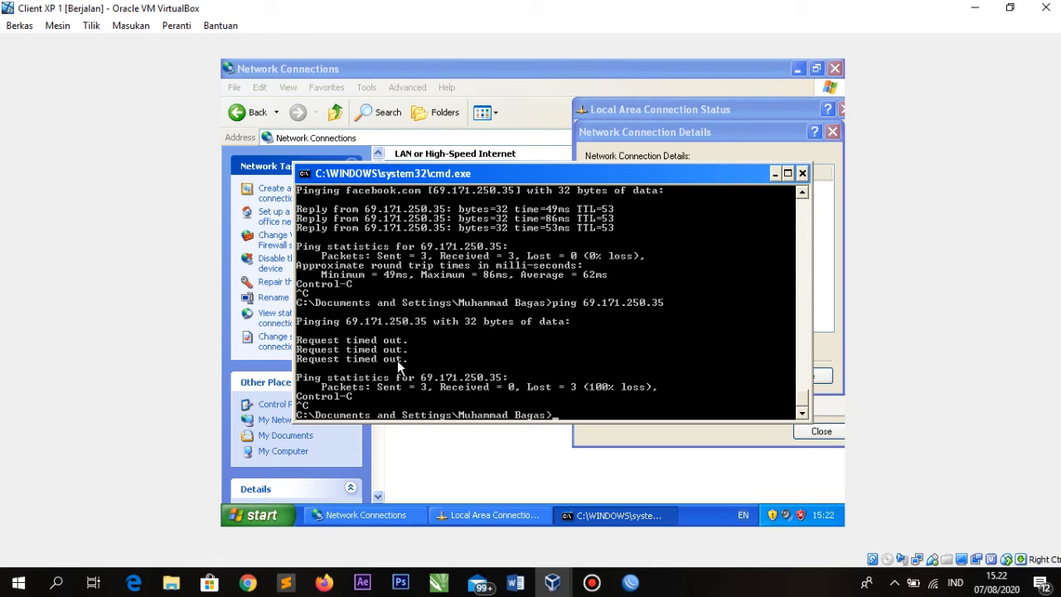
# Launch Internet Explorer on the XP client and try to load facebook.com
pyautogui.click(267, 516)
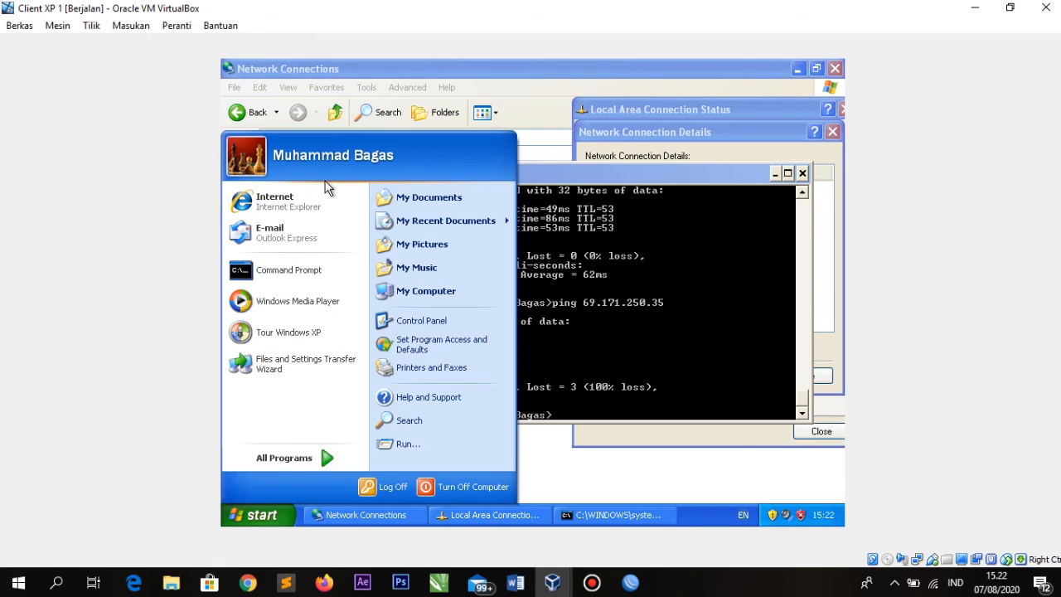
pyautogui.click(318, 208)
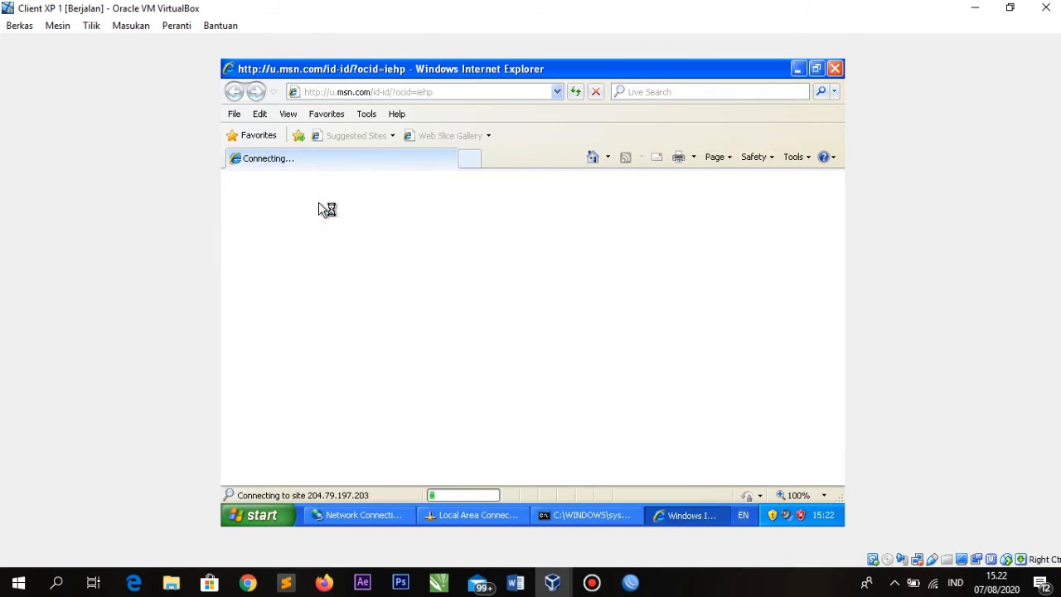
pyautogui.click(449, 92)
pyautogui.write('face')
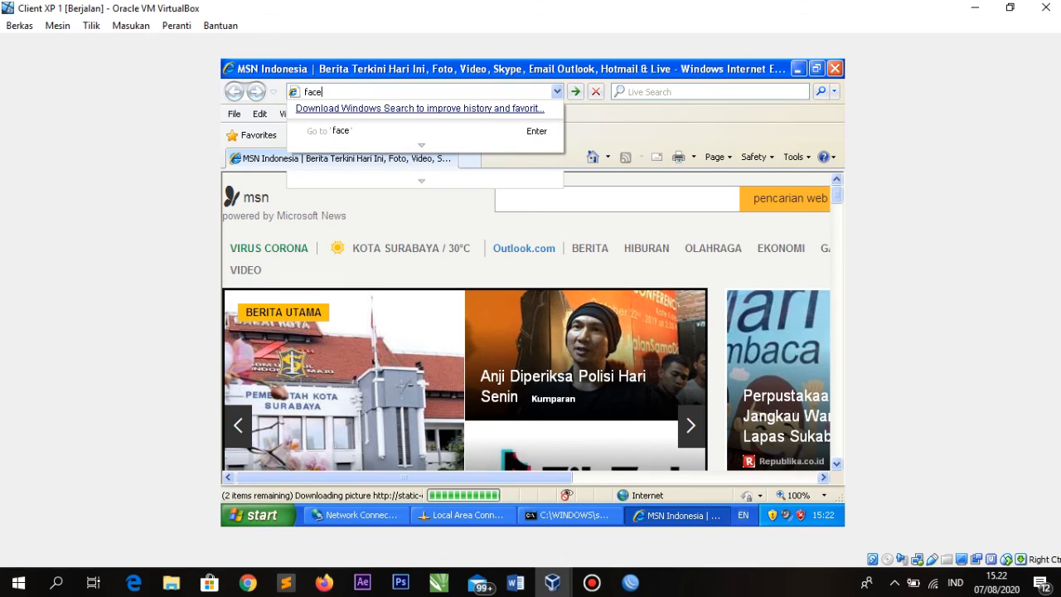
pyautogui.write('book.com')
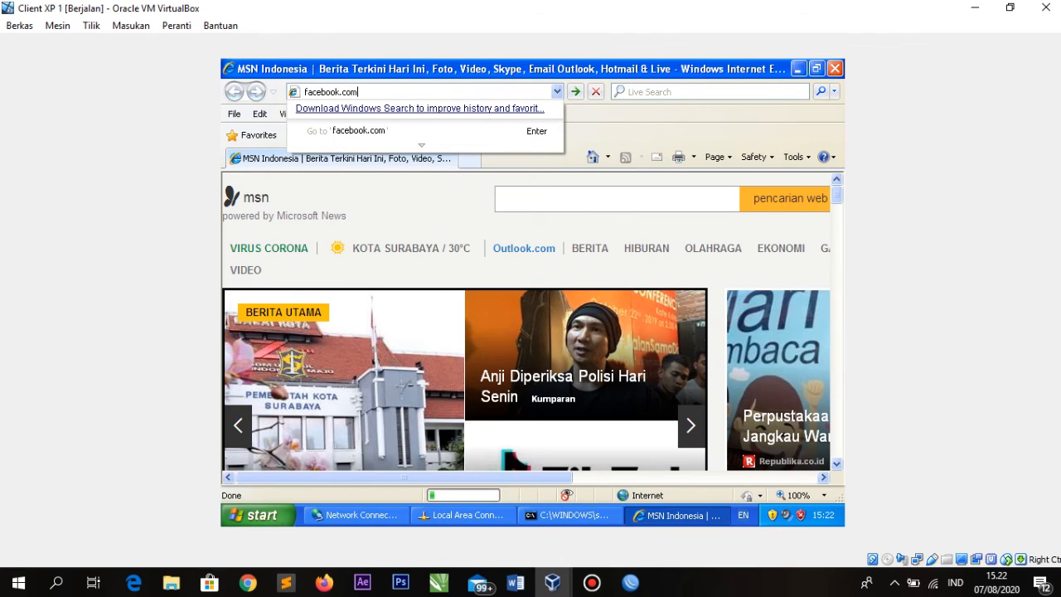
pyautogui.press('Return')
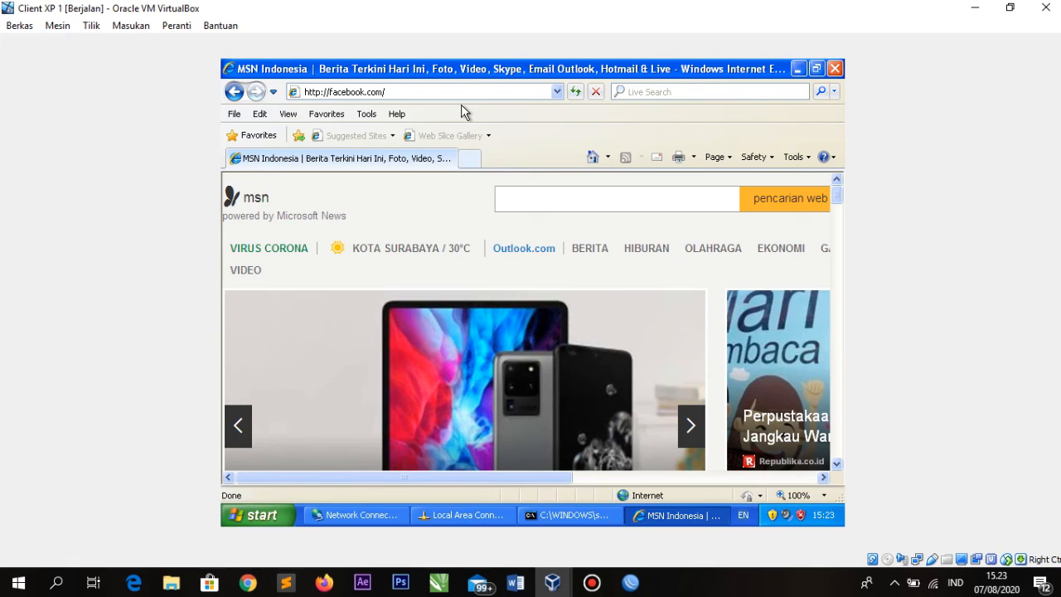
pyautogui.press('Return')
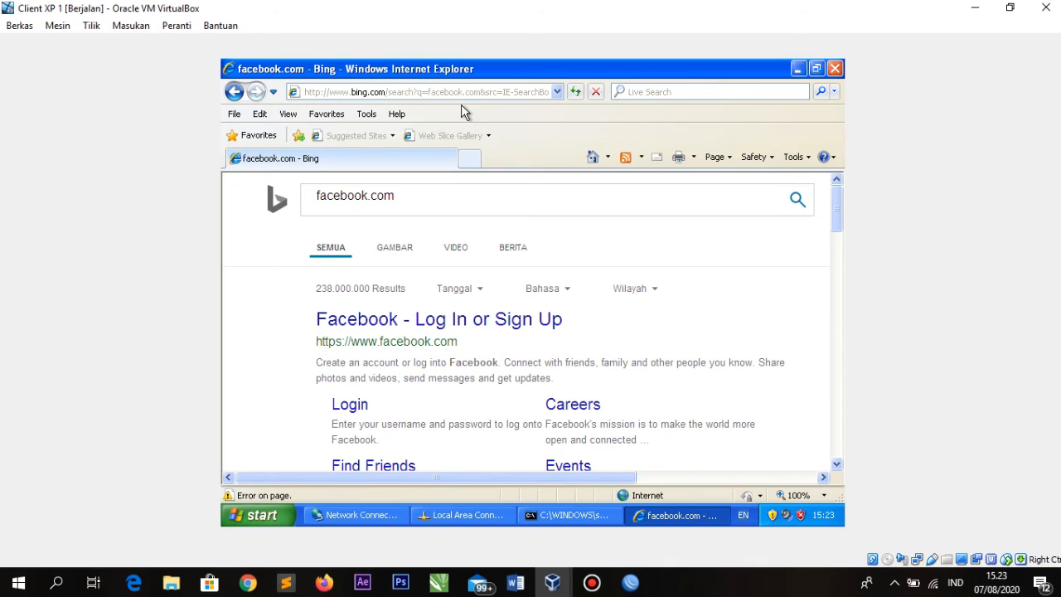
# Try the Facebook login page from the Bing results, reload it once, and close the browser
pyautogui.click(497, 322)
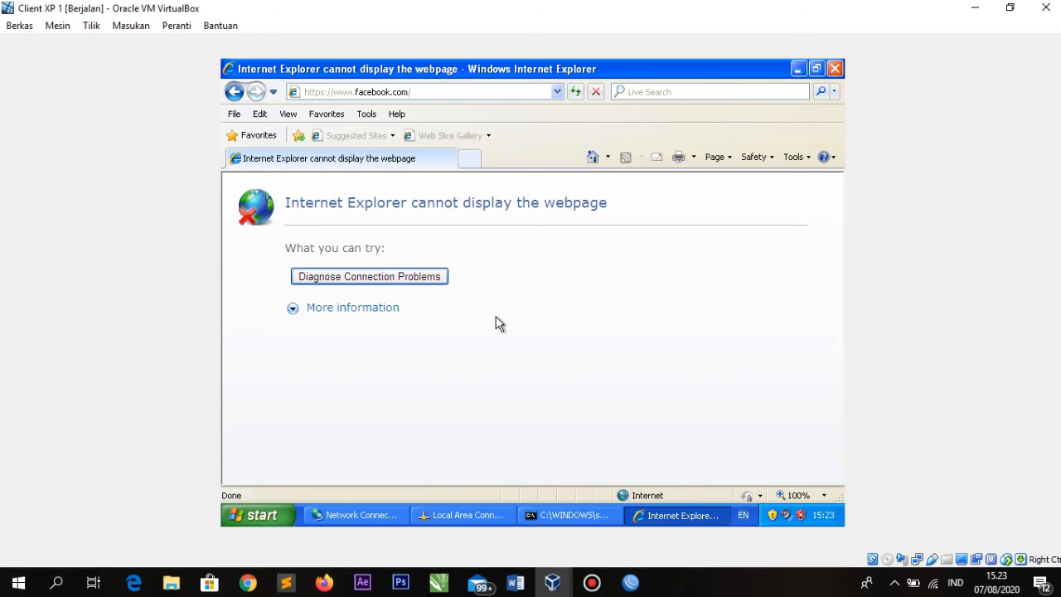
pyautogui.click(576, 92)
pyautogui.click(835, 70)
# Close the command prompt and the local area connection windows on the XP client, and minimize Network Connections
pyautogui.moveTo(591, 583)
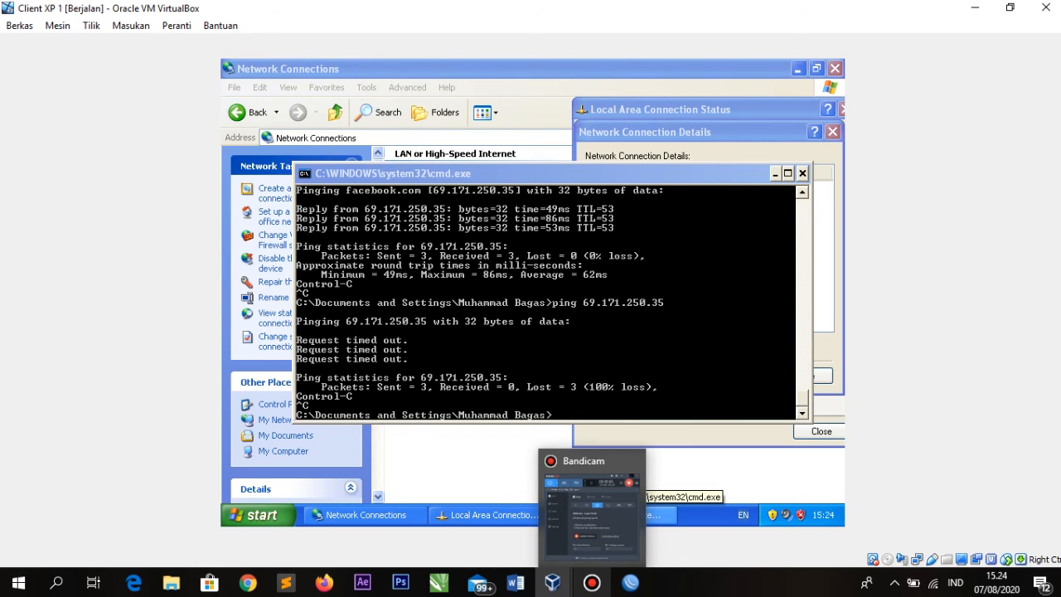
pyautogui.click(802, 173)
pyautogui.click(831, 132)
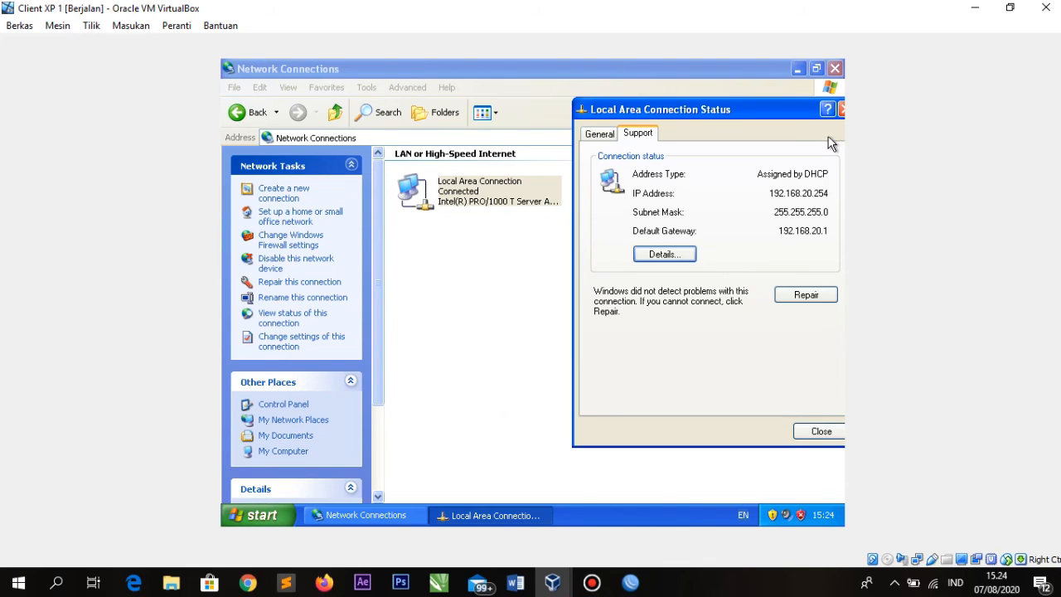
pyautogui.click(840, 109)
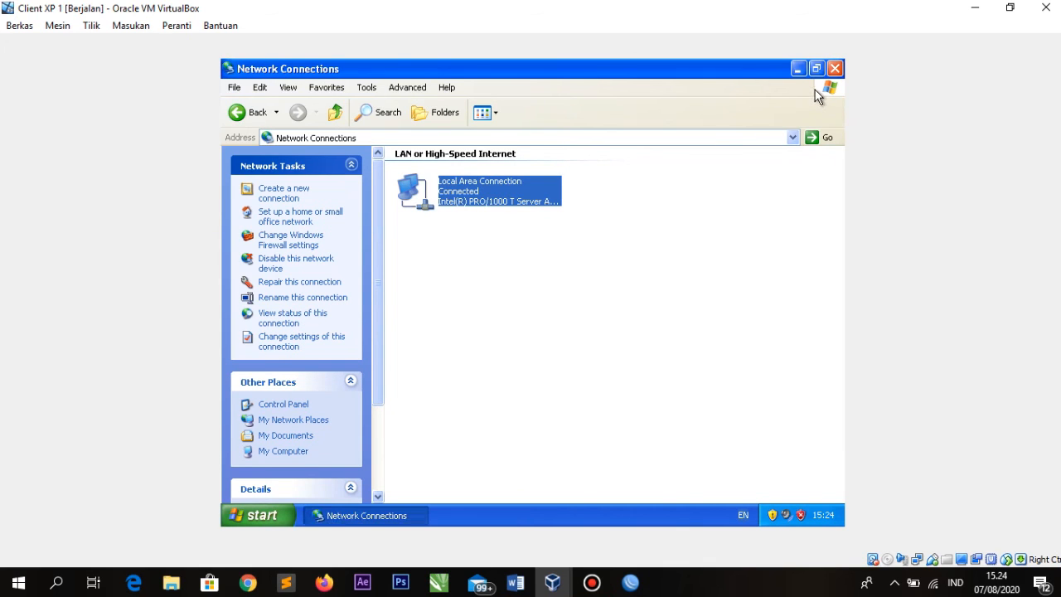
pyautogui.click(802, 69)
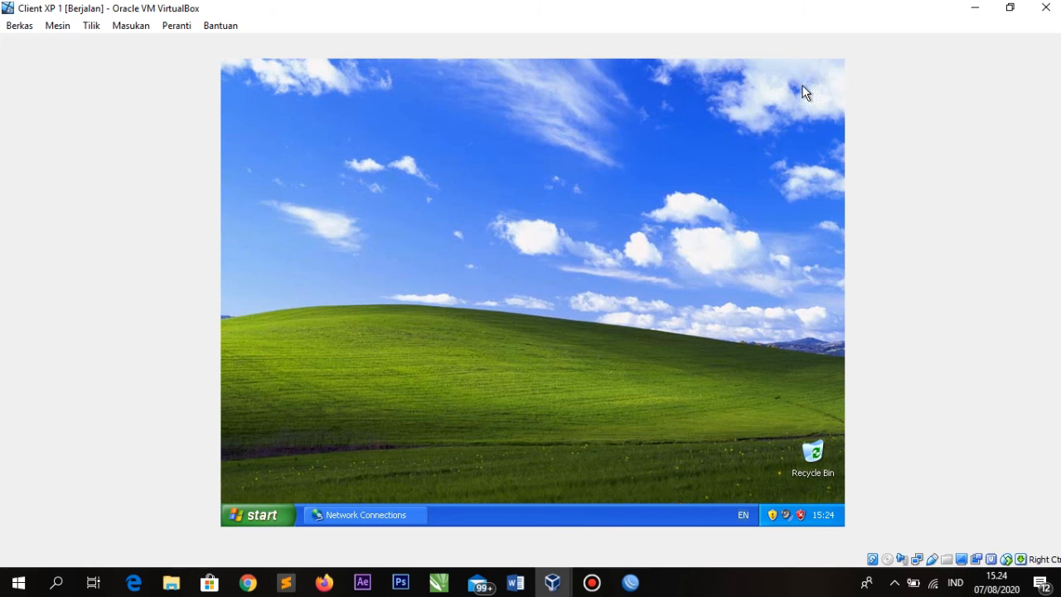
pyautogui.click(679, 500)
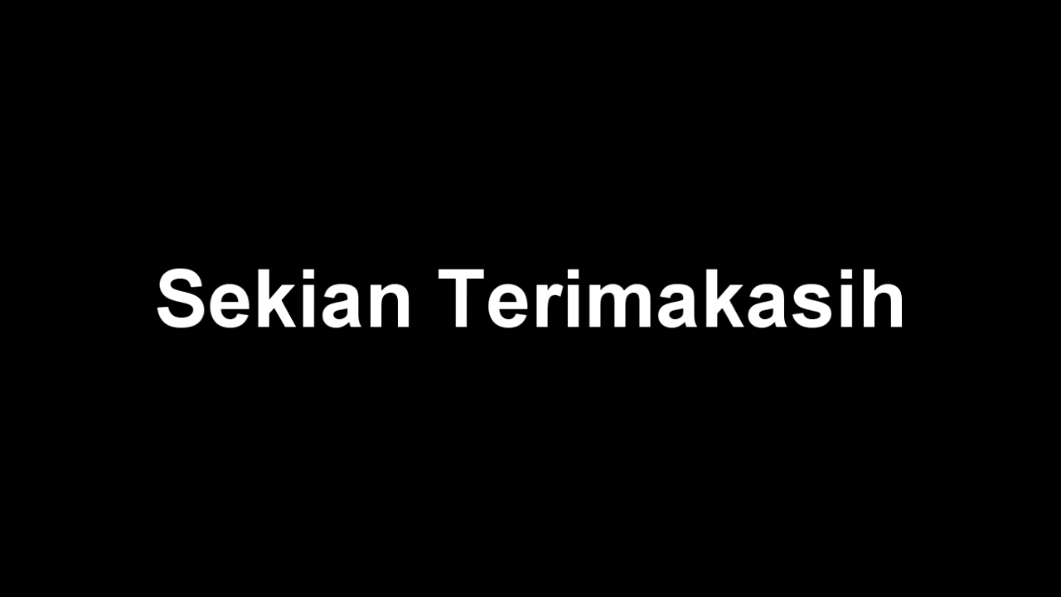